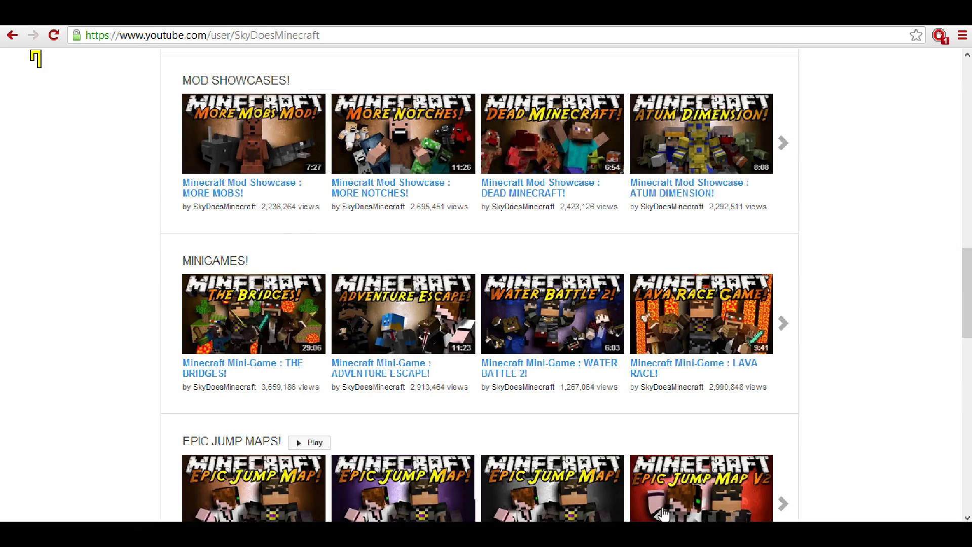
Step: Look through the Minecraft video thumbnails in the SkyDoesMinecraft channel's rows, from mod showcases and minigames to recent uploads
{"action": "scroll", "coordinate": [544, 220], "scroll_direction": "down", "scroll_amount": 7}
{"action": "scroll", "coordinate": [523, 183], "scroll_direction": "up", "scroll_amount": 8}
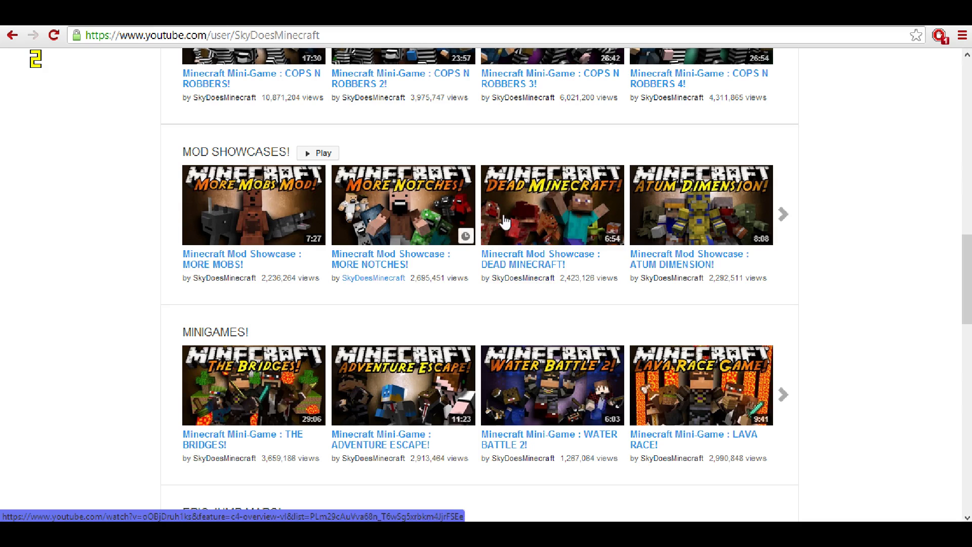
{"action": "left_click", "coordinate": [482, 210]}
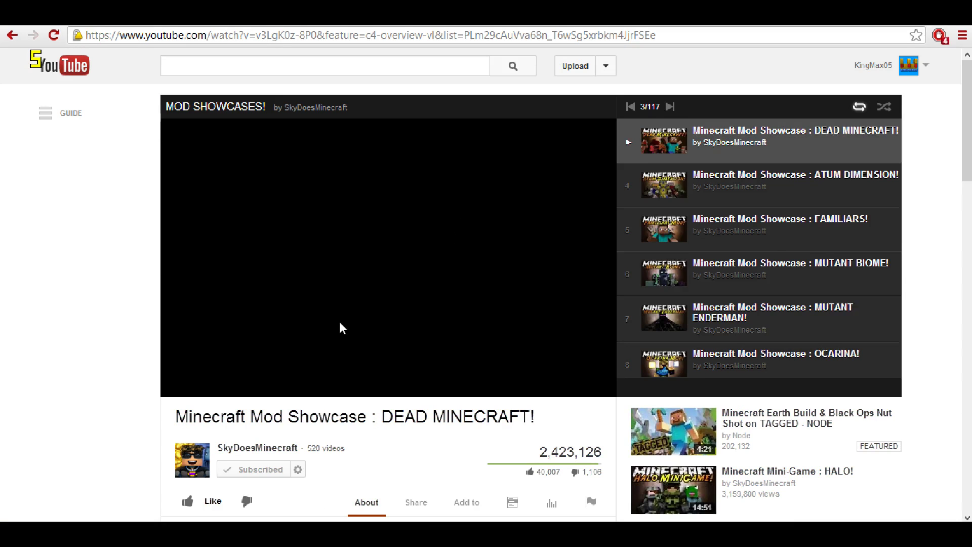
{"action": "left_click", "coordinate": [324, 329]}
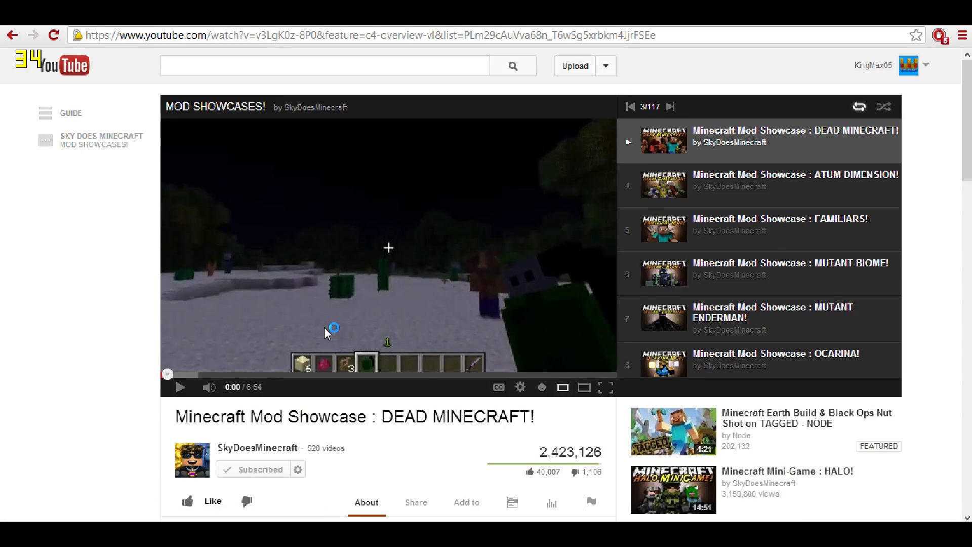
{"action": "left_click", "coordinate": [11, 39]}
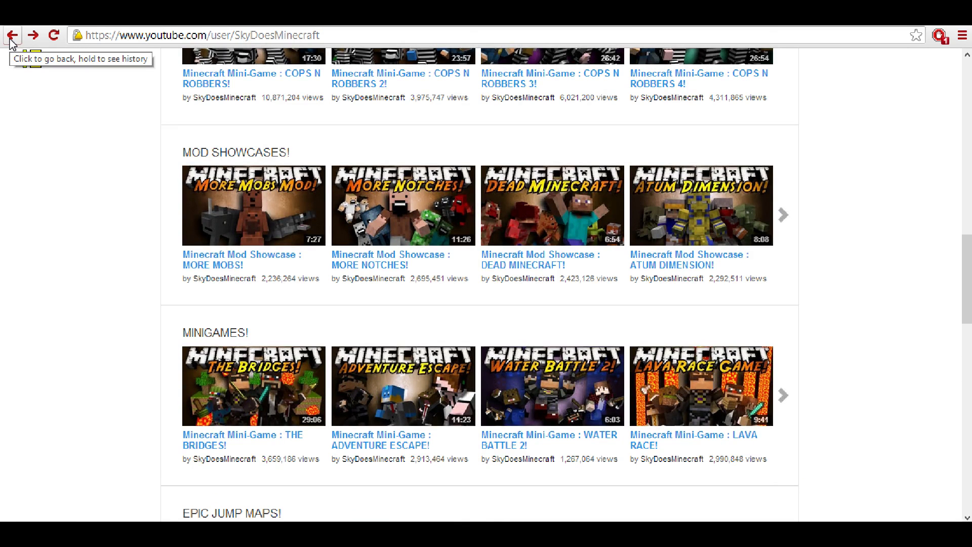
{"action": "scroll", "coordinate": [580, 157], "scroll_direction": "down", "scroll_amount": 8}
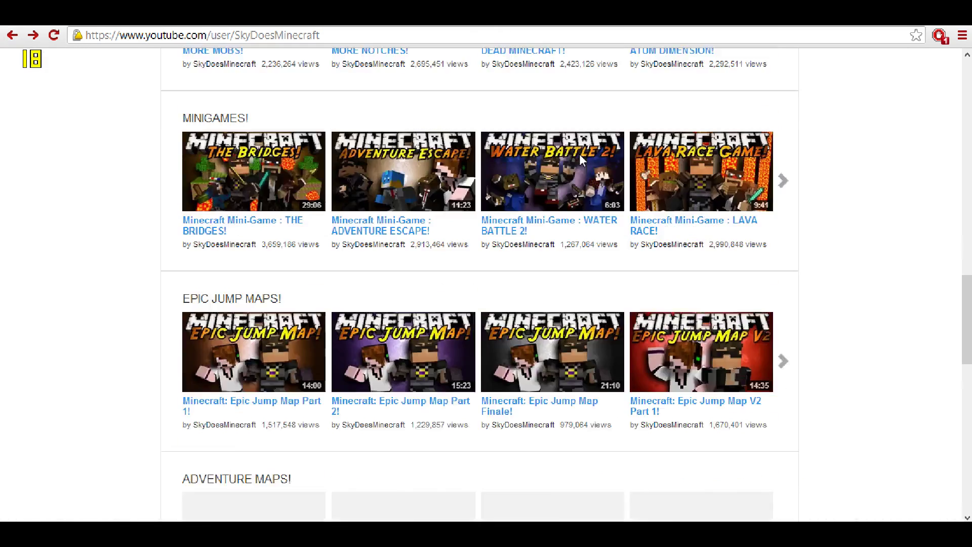
{"action": "scroll", "coordinate": [580, 154], "scroll_direction": "down", "scroll_amount": 4}
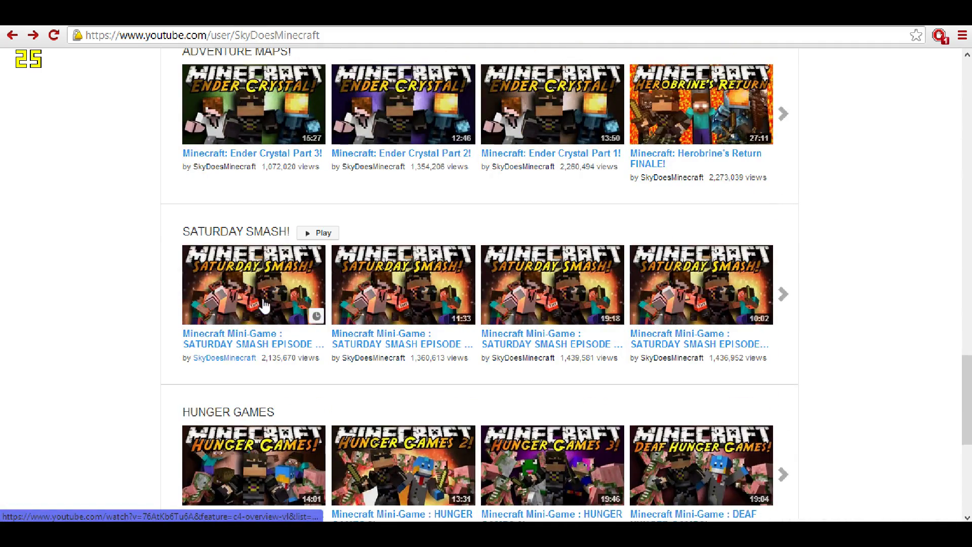
{"action": "scroll", "coordinate": [266, 307], "scroll_direction": "up", "scroll_amount": 8}
{"action": "scroll", "coordinate": [265, 307], "scroll_direction": "up", "scroll_amount": 10}
{"action": "scroll", "coordinate": [265, 309], "scroll_direction": "down", "scroll_amount": 3}
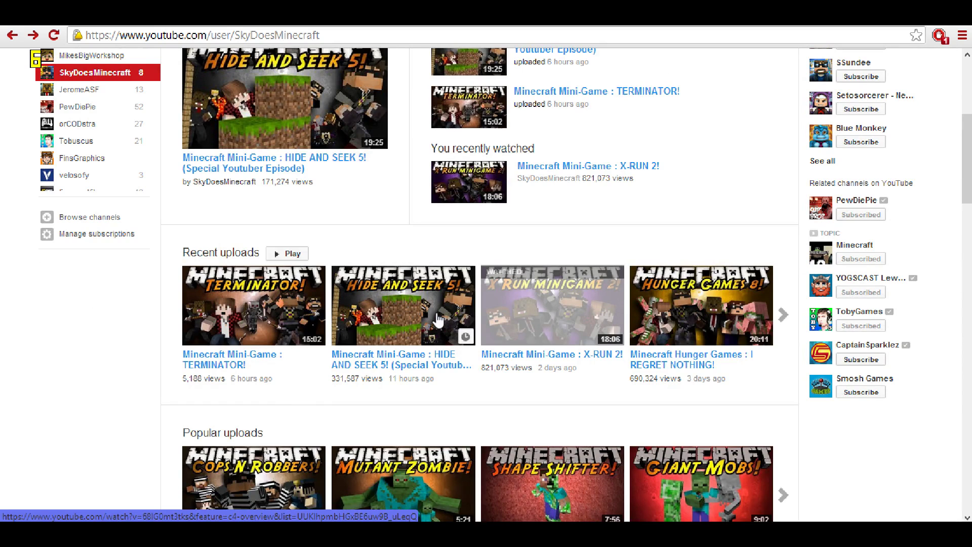
{"action": "scroll", "coordinate": [440, 327], "scroll_direction": "up", "scroll_amount": 3}
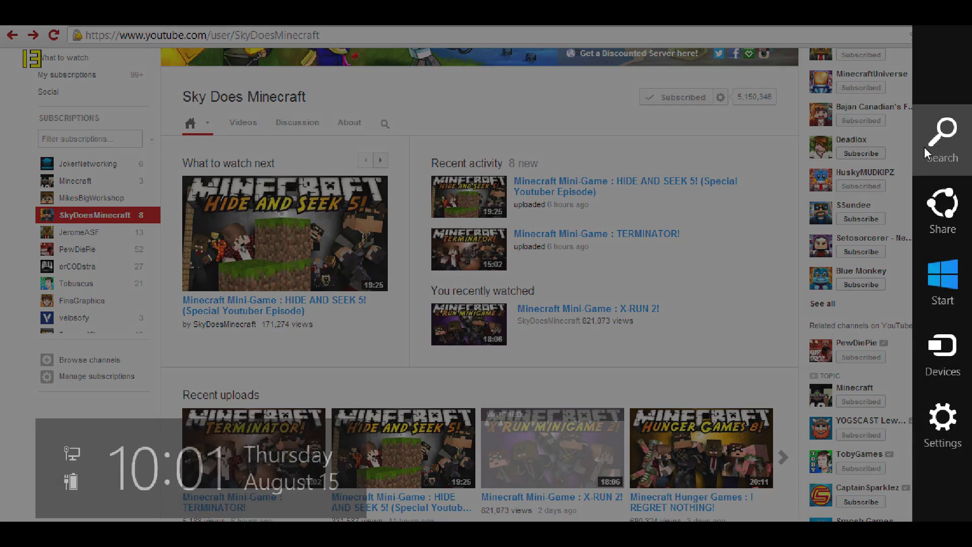
Step: Search the computer's files for "MINECRAFT SKIN VIEW" and open Minecraft Skin Viewer
{"action": "left_click", "coordinate": [925, 147]}
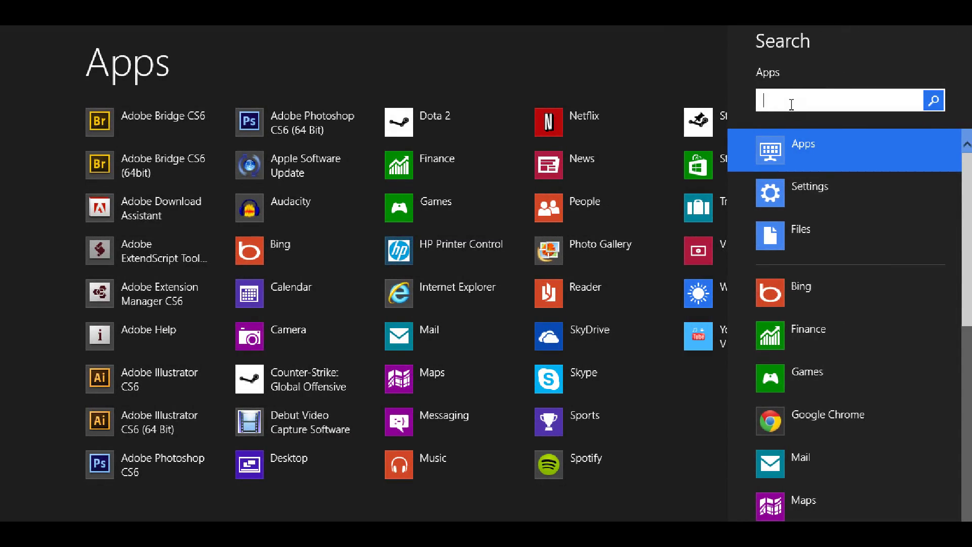
{"action": "type", "text": "MINECRAF"}
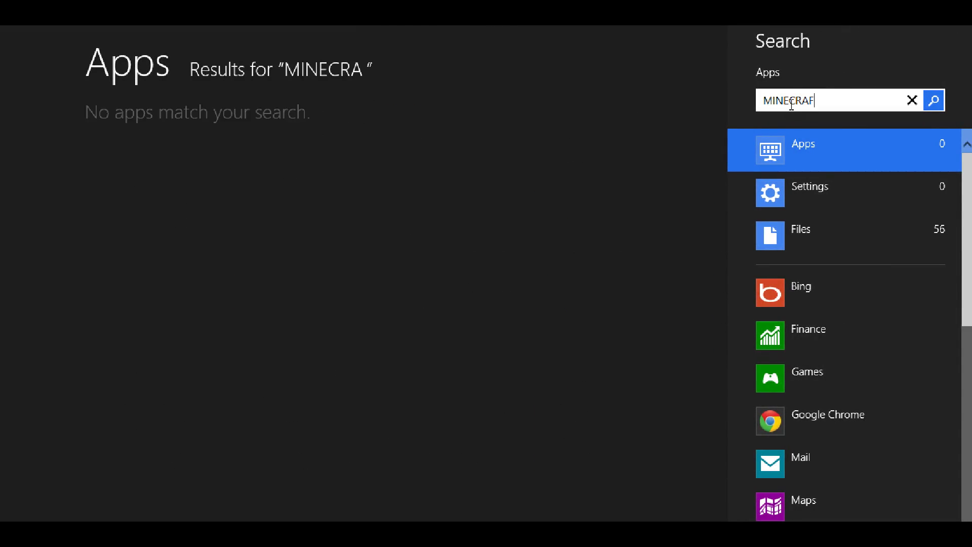
{"action": "type", "text": "T SKIN VIEW"}
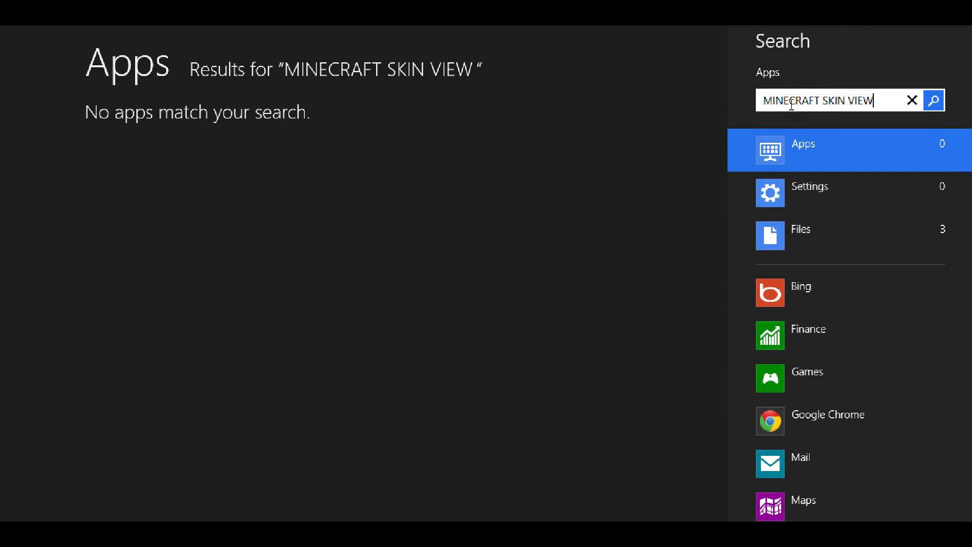
{"action": "left_click", "coordinate": [861, 226]}
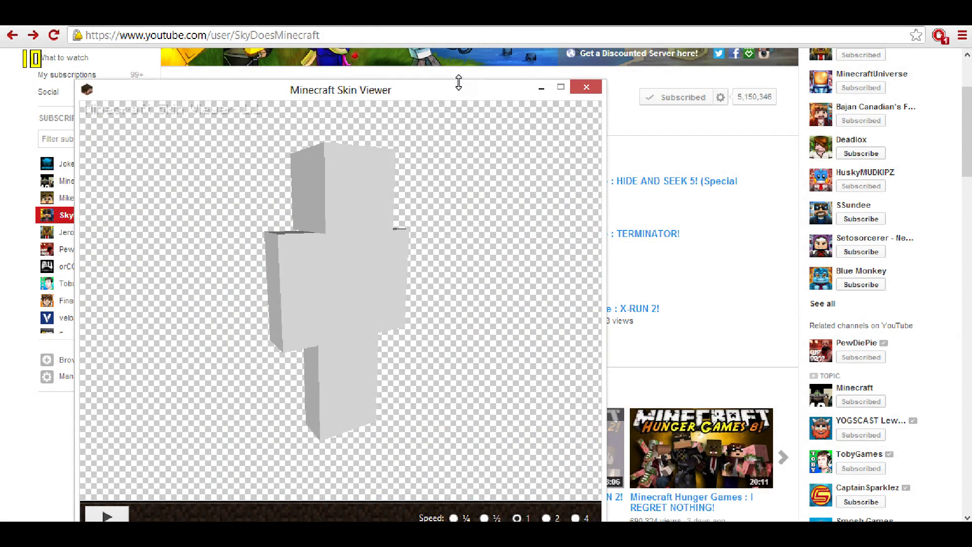
Step: Move the skin viewer window clear and raise both of the blank character's arms diagonally upward
{"action": "left_click_drag", "start_coordinate": [460, 97], "coordinate": [590, 67]}
{"action": "left_click_drag", "start_coordinate": [484, 242], "coordinate": [588, 102]}
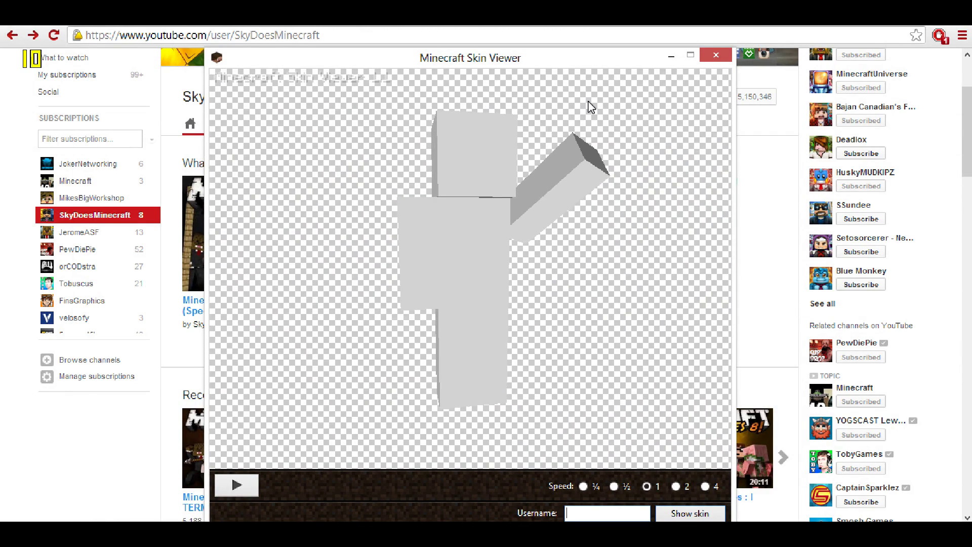
{"action": "left_click_drag", "start_coordinate": [423, 269], "coordinate": [413, 105]}
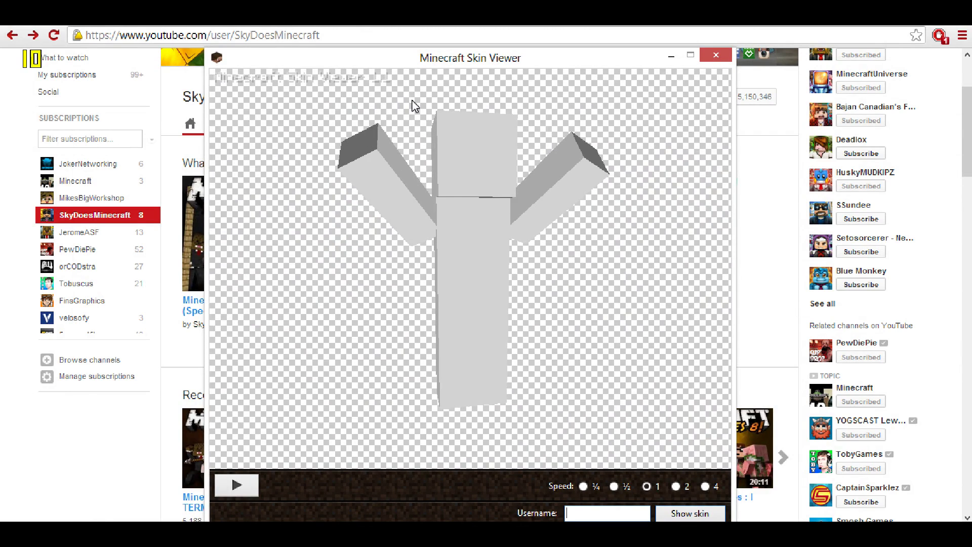
Step: Switch back to the YouTube page, open the Video Manager and examine the thumbnails on both pages of uploads
{"action": "left_click", "coordinate": [667, 62]}
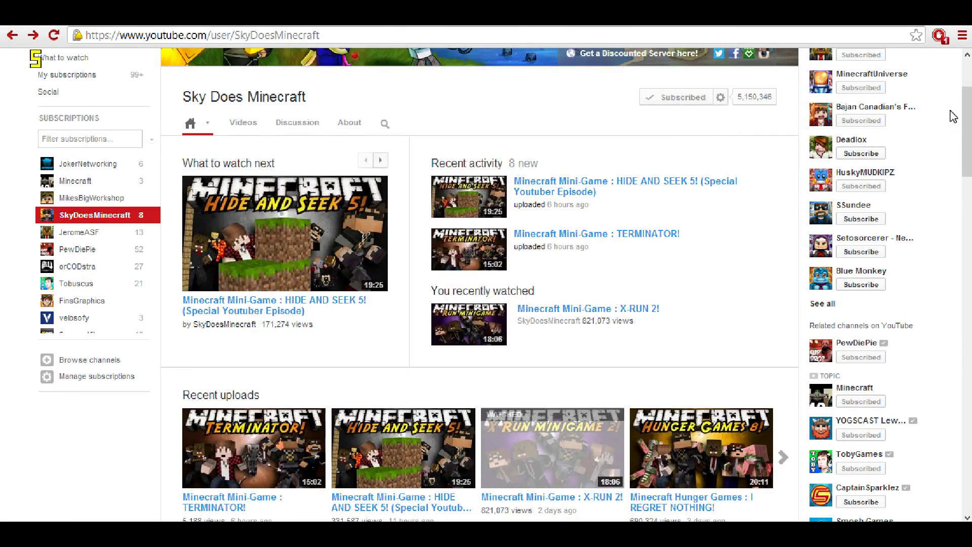
{"action": "left_click_drag", "start_coordinate": [966, 115], "coordinate": [952, 55]}
{"action": "left_click", "coordinate": [912, 66]}
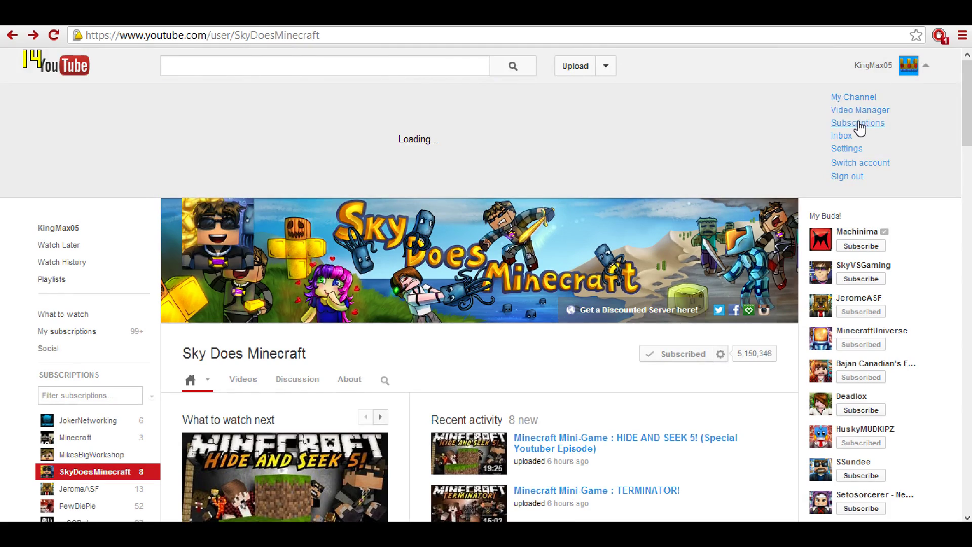
{"action": "left_click", "coordinate": [874, 117]}
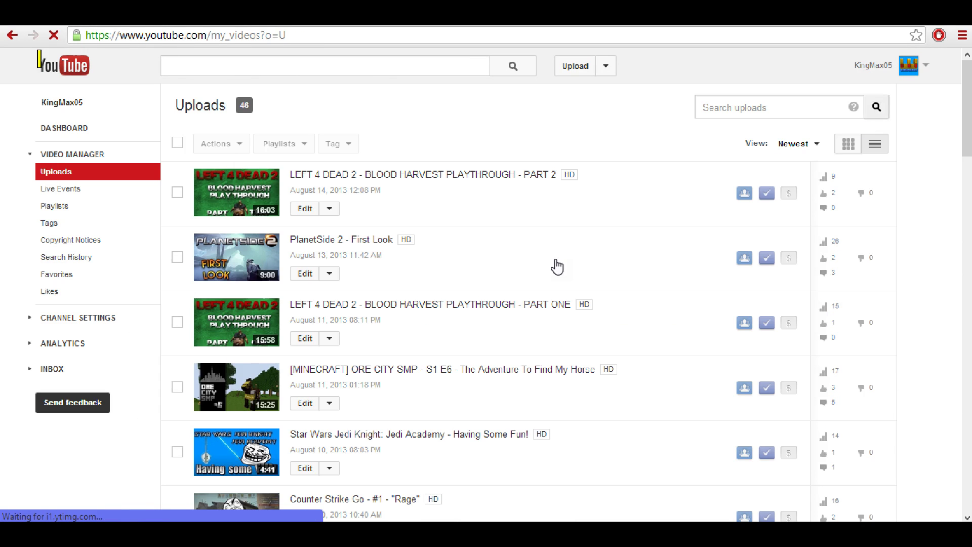
{"action": "scroll", "coordinate": [567, 258], "scroll_direction": "down", "scroll_amount": 15}
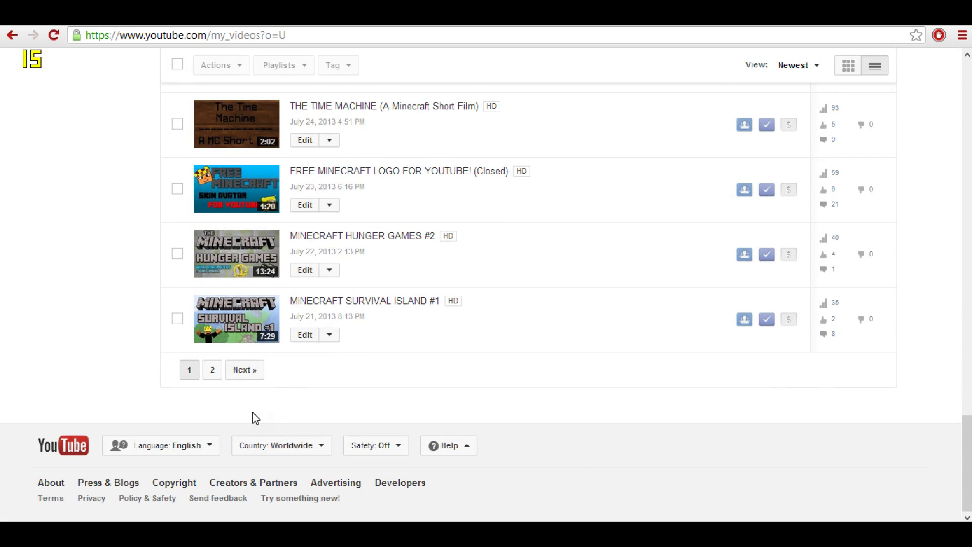
{"action": "left_click", "coordinate": [213, 371]}
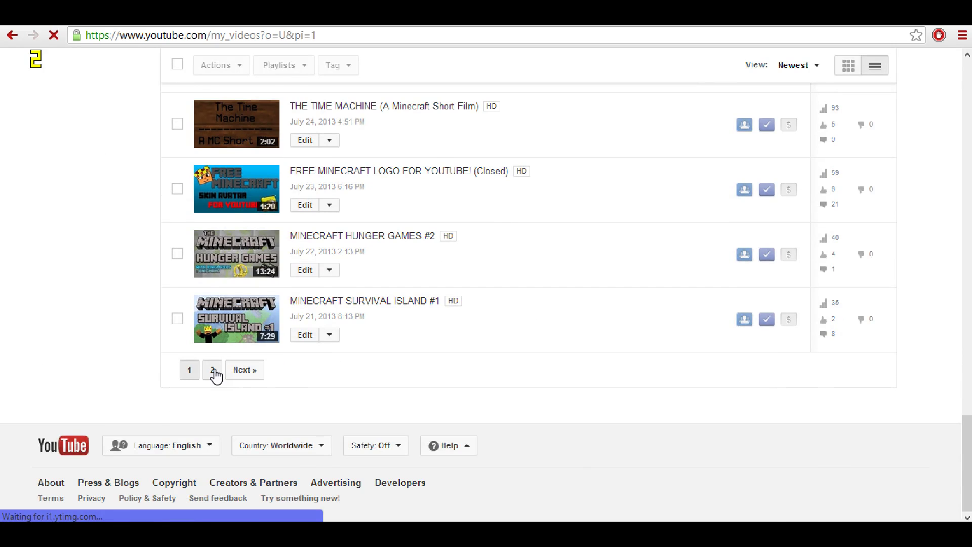
{"action": "scroll", "coordinate": [215, 375], "scroll_direction": "down", "scroll_amount": 5}
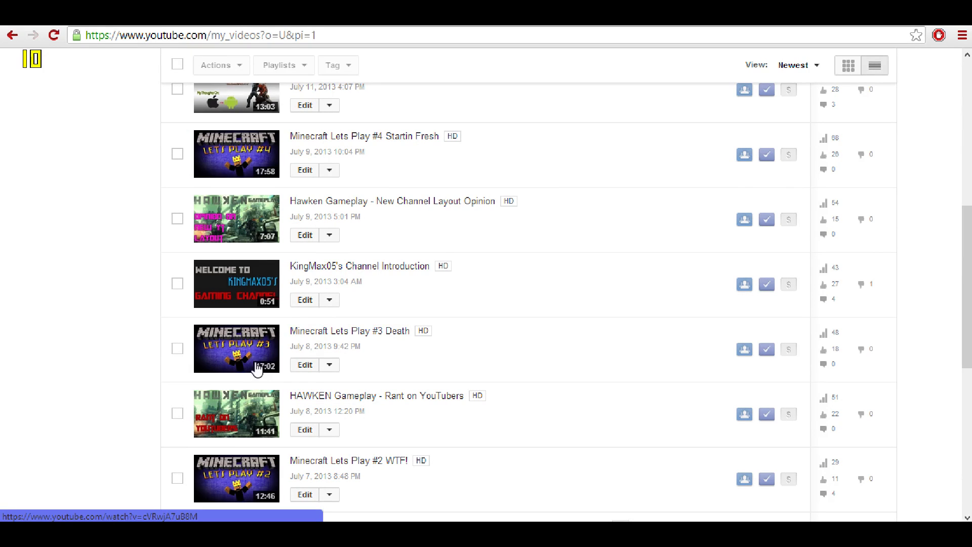
{"action": "scroll", "coordinate": [261, 329], "scroll_direction": "down", "scroll_amount": 3}
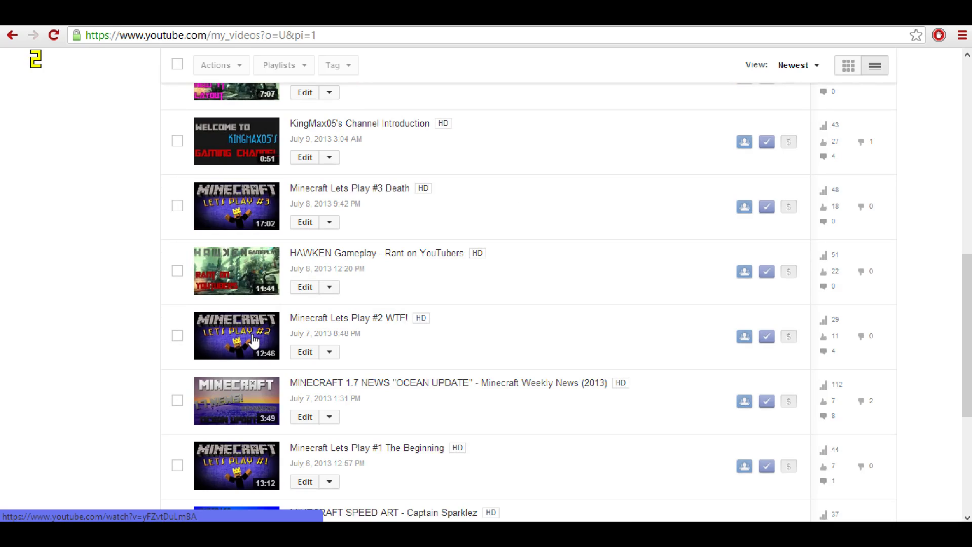
{"action": "scroll", "coordinate": [242, 341], "scroll_direction": "down", "scroll_amount": 3}
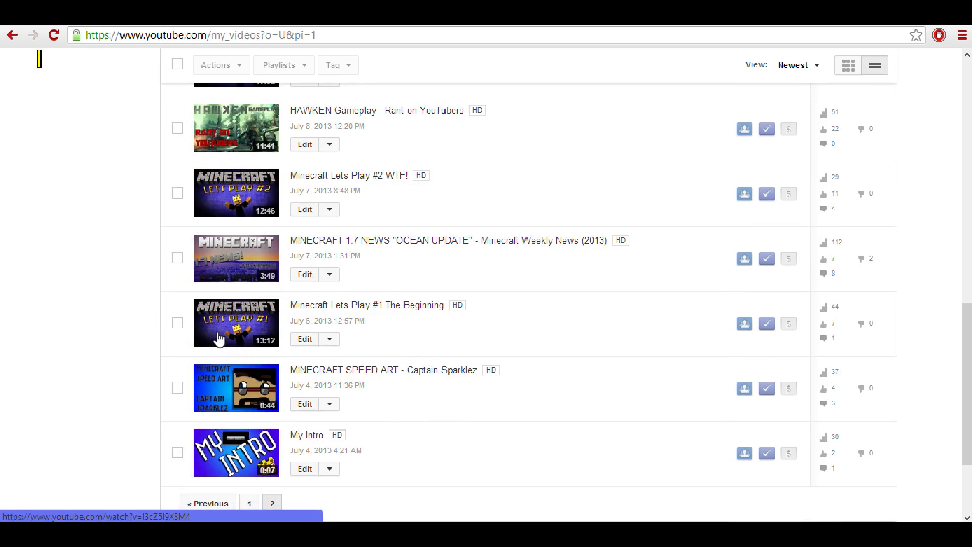
{"action": "scroll", "coordinate": [341, 315], "scroll_direction": "up", "scroll_amount": 15}
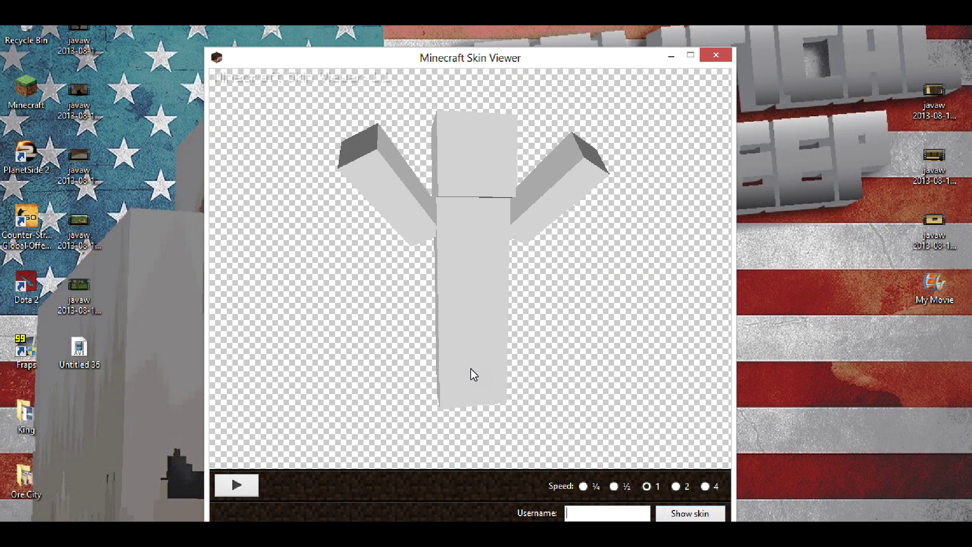
Step: Return to Minecraft Skin Viewer, spread the character's legs apart and adjust the pose of its head
{"action": "left_click_drag", "start_coordinate": [474, 375], "coordinate": [489, 282]}
{"action": "left_click_drag", "start_coordinate": [475, 195], "coordinate": [461, 170]}
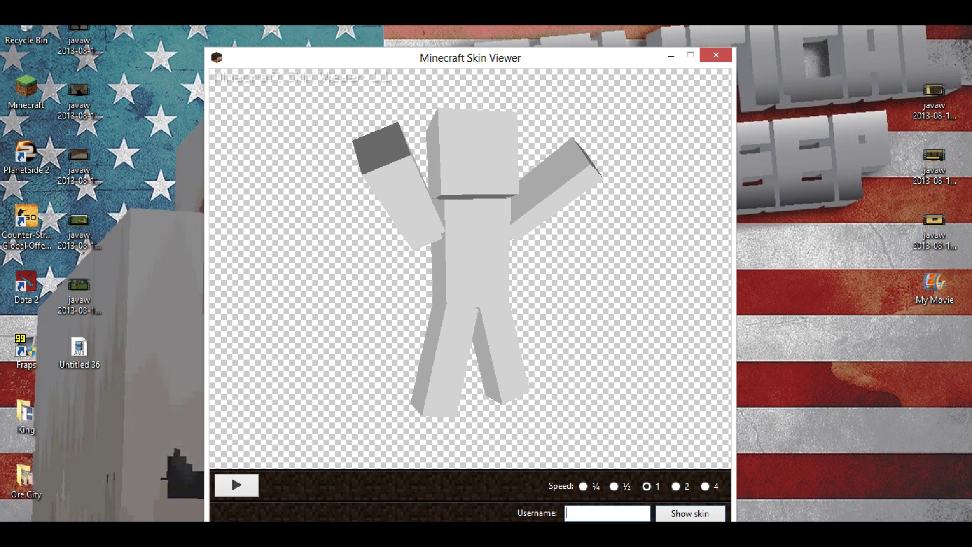
Step: Show the skins of the usernames ASFJerome and Skythekidrs one after the other on the posed character
{"action": "type", "text": "Jer"}
{"action": "key", "text": "ctrl+a"}
{"action": "key", "text": "BackSpace"}
{"action": "type", "text": "ASFJerome"}
{"action": "key", "text": "Return"}
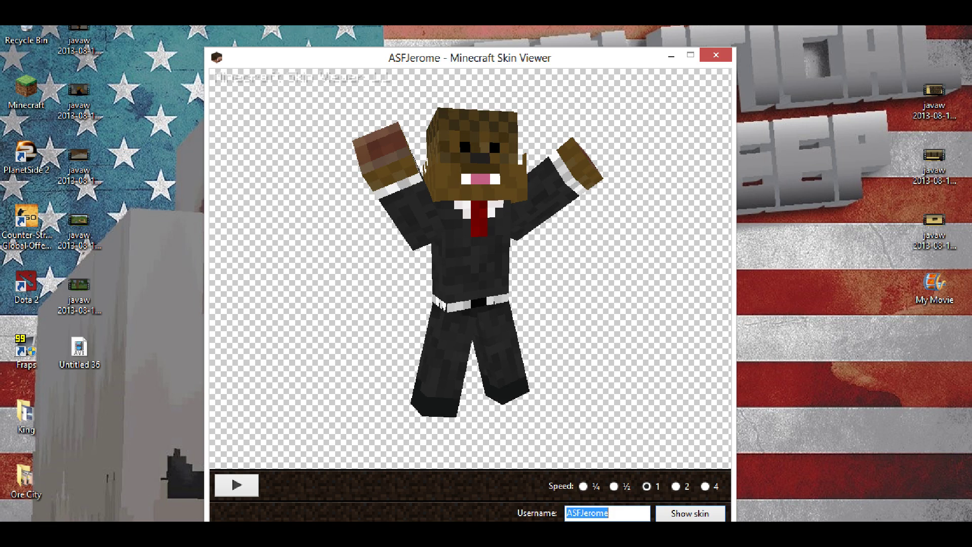
{"action": "key", "text": "BackSpace"}
{"action": "type", "text": "Skythekidrs"}
{"action": "key", "text": "Return"}
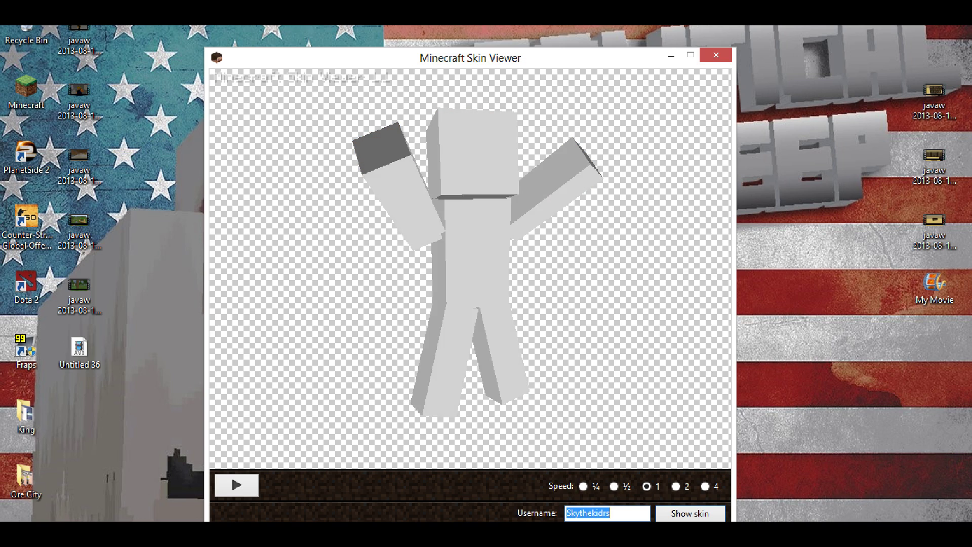
Step: Show the KingMax05 skin on the posed character and save its image to the Desktop as a PNG named Tut
{"action": "key", "text": "BackSpace"}
{"action": "type", "text": "KingMax05"}
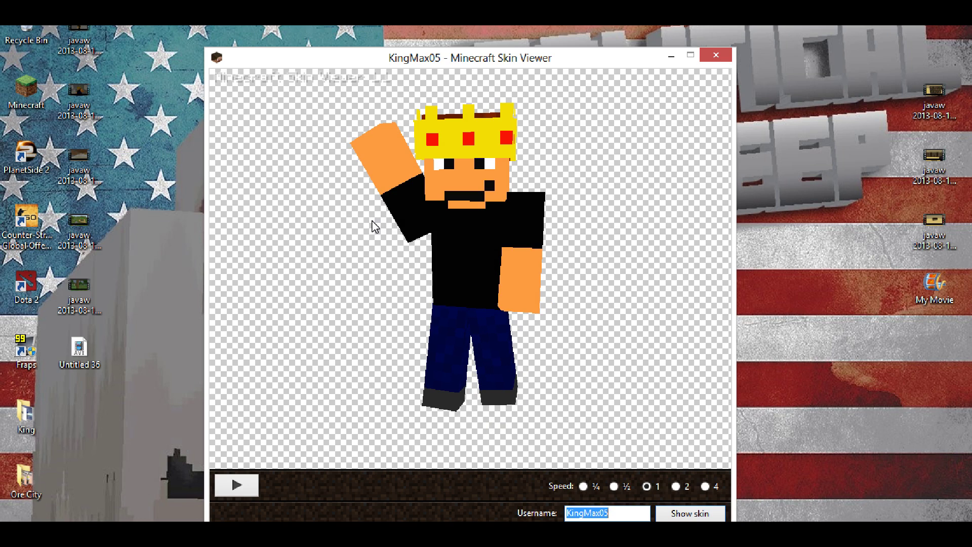
{"action": "right_click", "coordinate": [339, 177]}
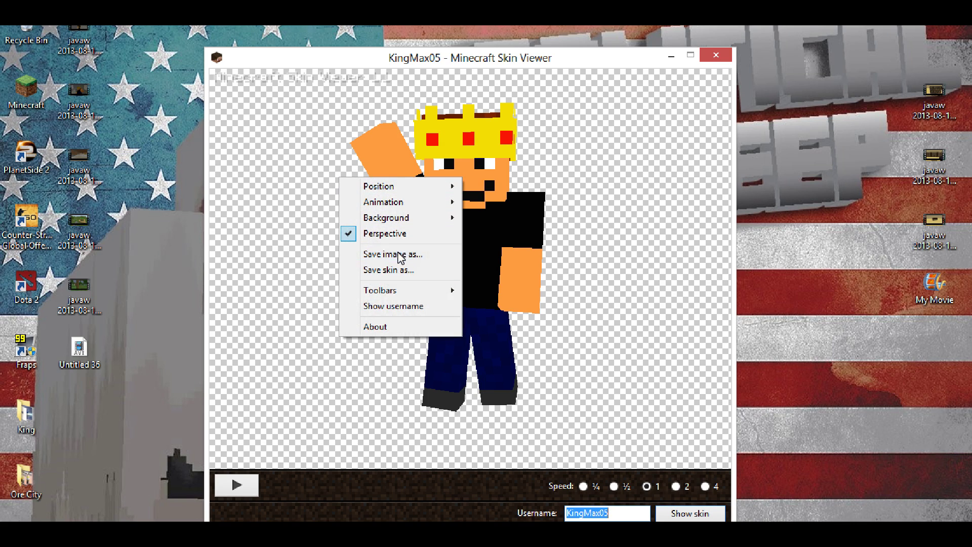
{"action": "left_click", "coordinate": [398, 255]}
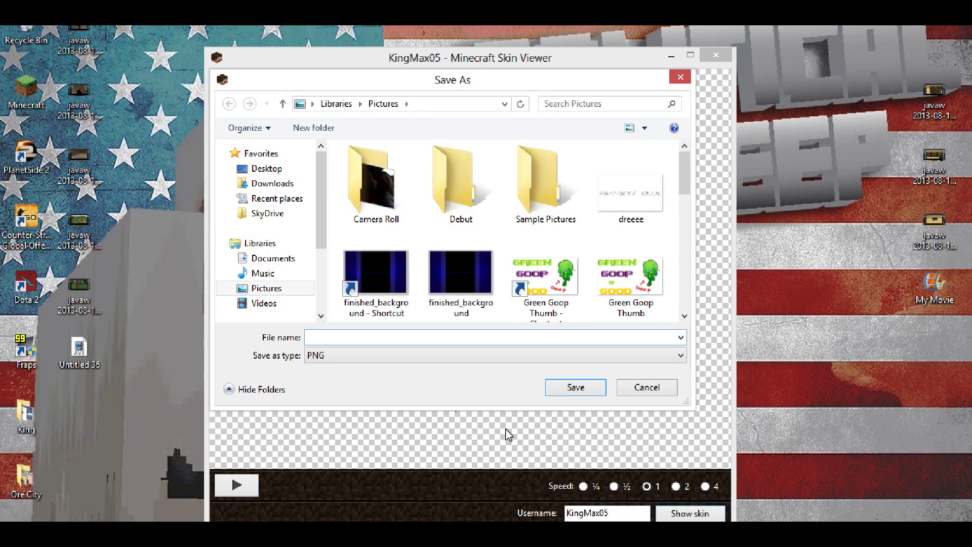
{"action": "type", "text": "Tut"}
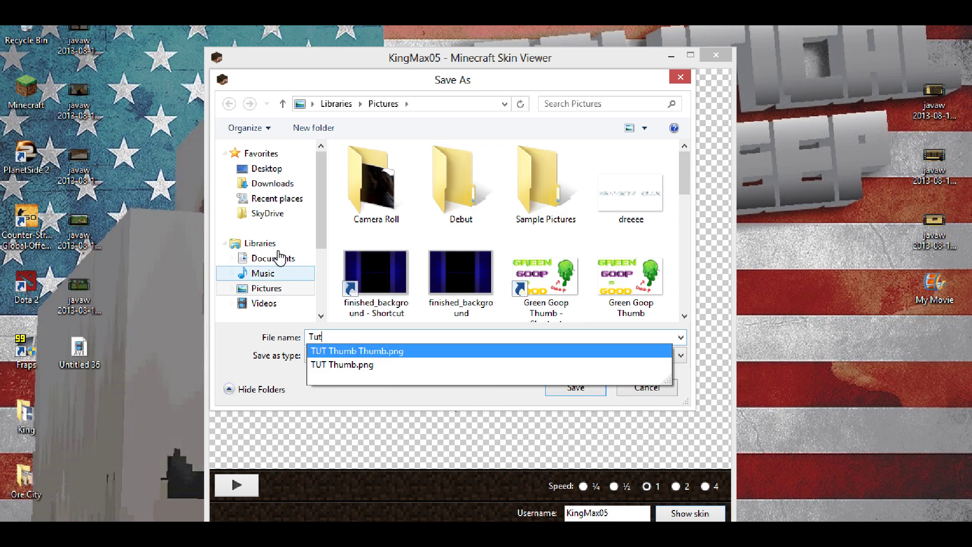
{"action": "left_click", "coordinate": [276, 168]}
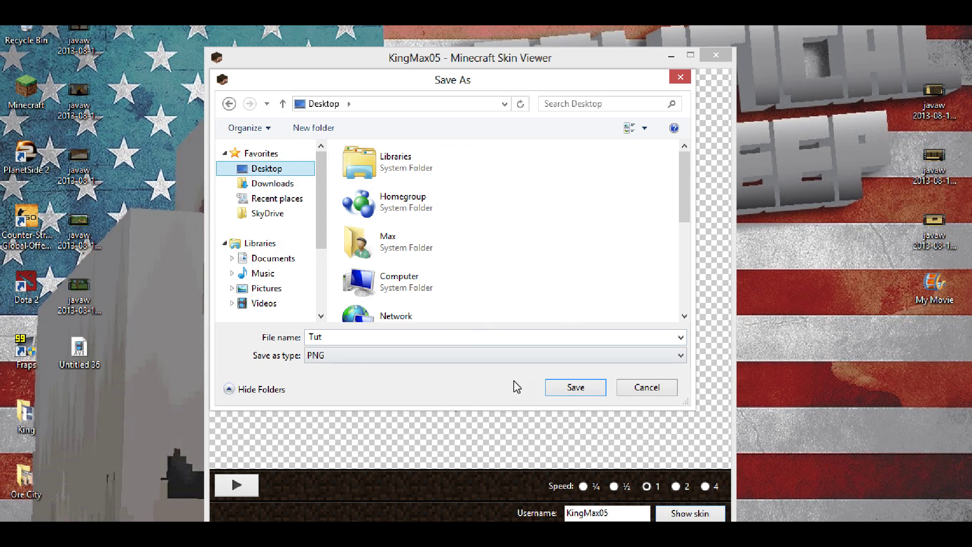
{"action": "left_click", "coordinate": [575, 387]}
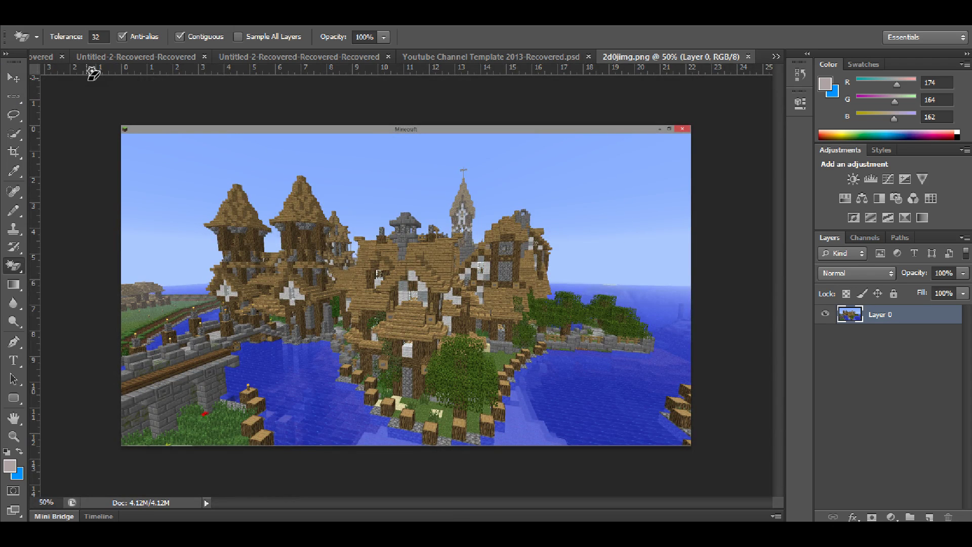
Step: Create a new document of 1280 by 720 pixels at 300 pixels/inch in RGB Color with a white background
{"action": "left_click", "coordinate": [40, 20]}
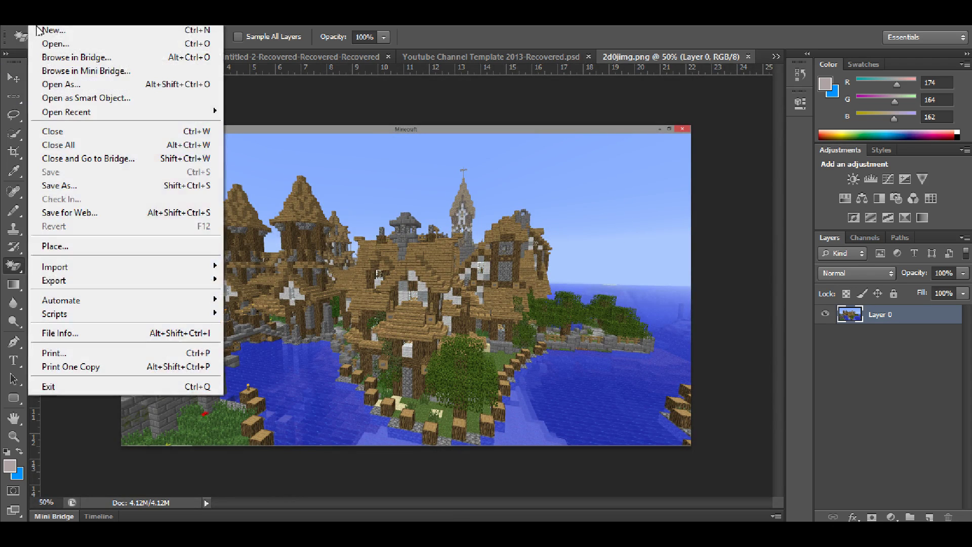
{"action": "left_click", "coordinate": [72, 34]}
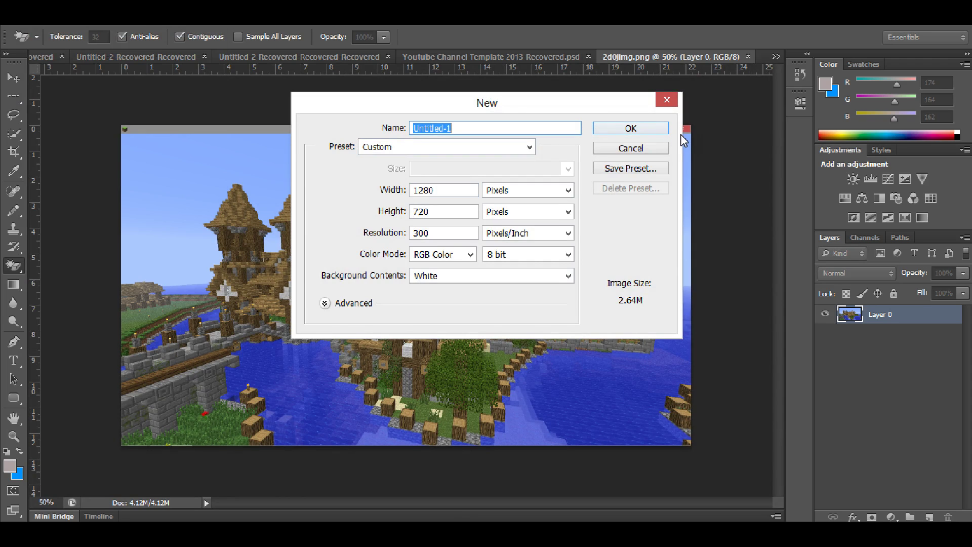
{"action": "left_click_drag", "start_coordinate": [618, 104], "coordinate": [545, 145]}
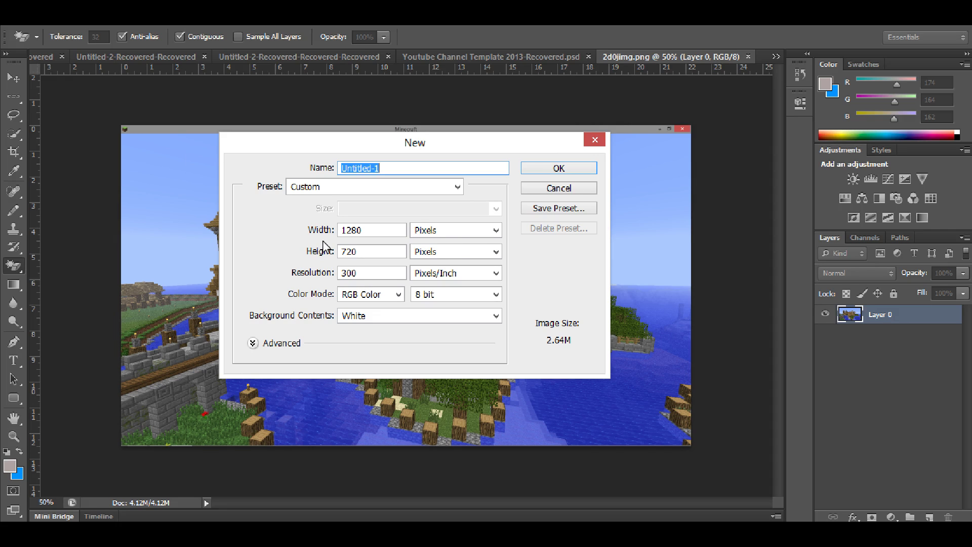
{"action": "double_click", "coordinate": [389, 231]}
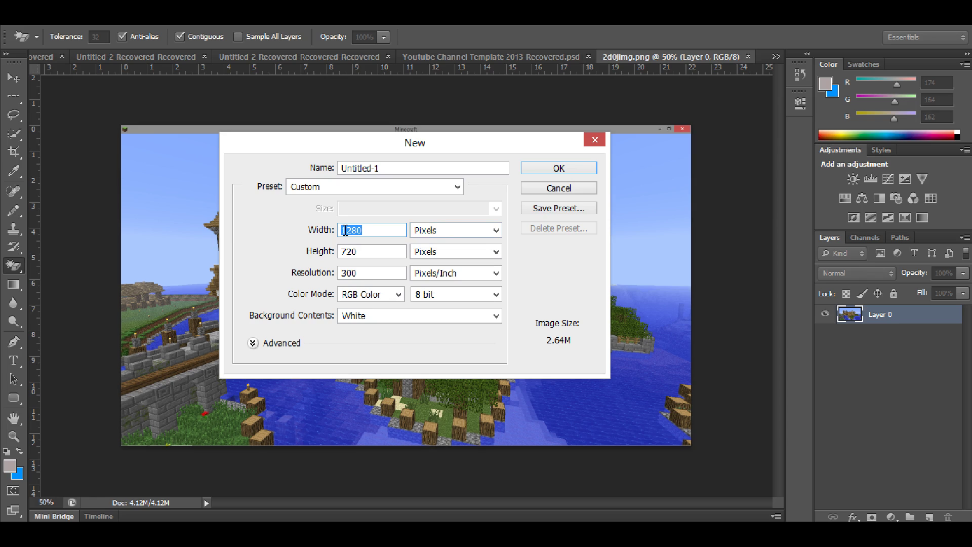
{"action": "double_click", "coordinate": [363, 252]}
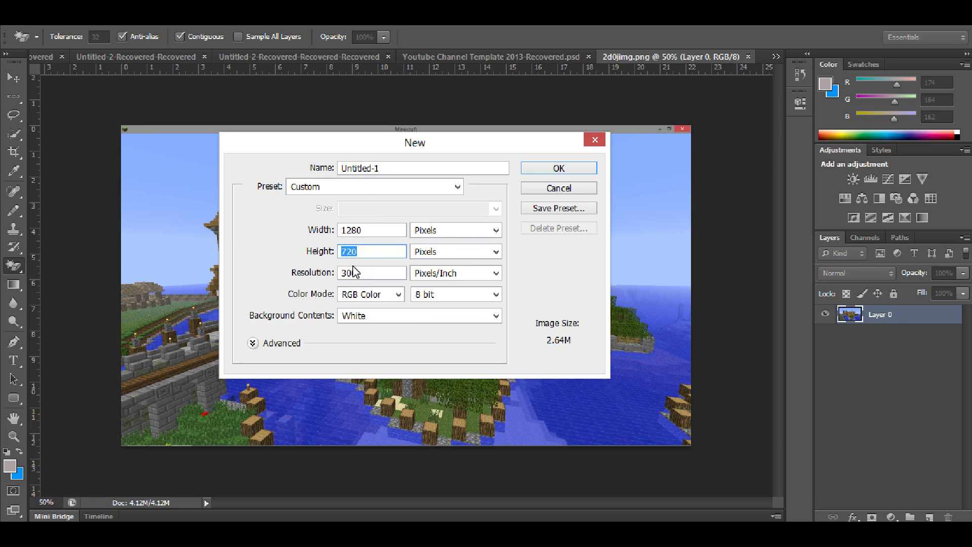
{"action": "left_click_drag", "start_coordinate": [363, 231], "coordinate": [309, 230]}
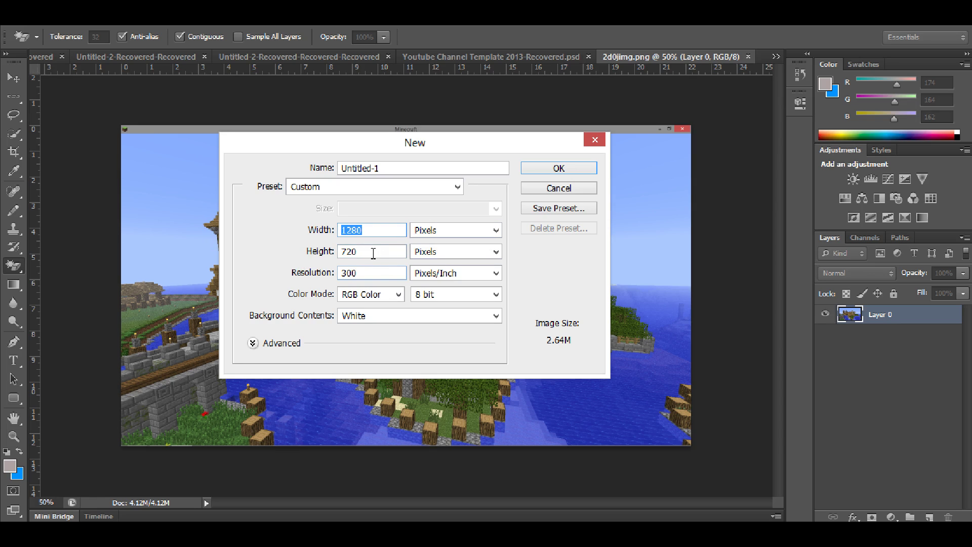
{"action": "double_click", "coordinate": [373, 251]}
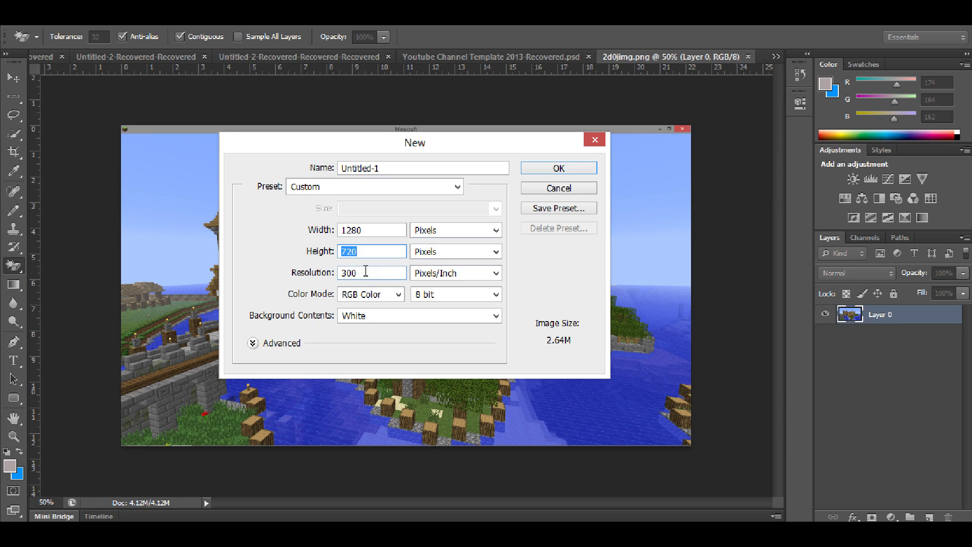
{"action": "left_click_drag", "start_coordinate": [385, 273], "coordinate": [303, 272]}
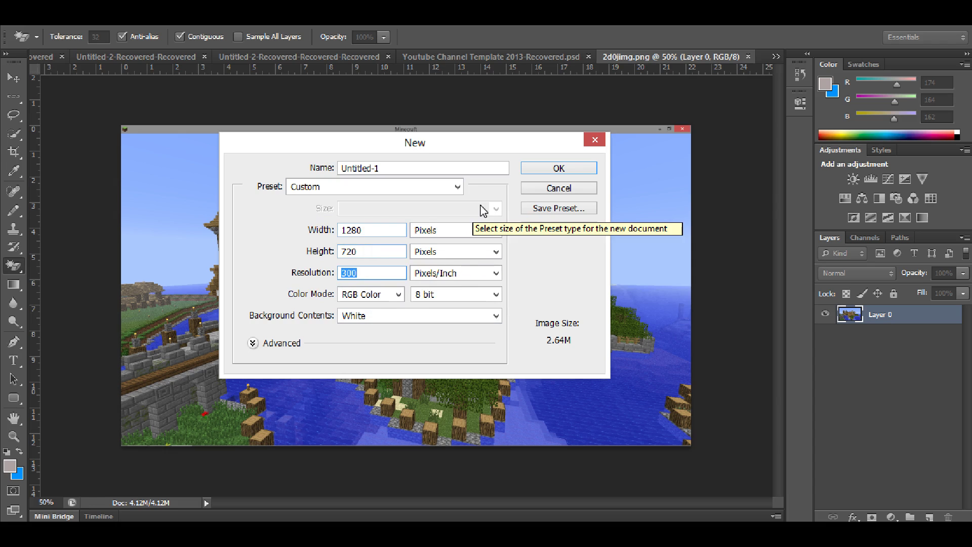
{"action": "left_click", "coordinate": [544, 168]}
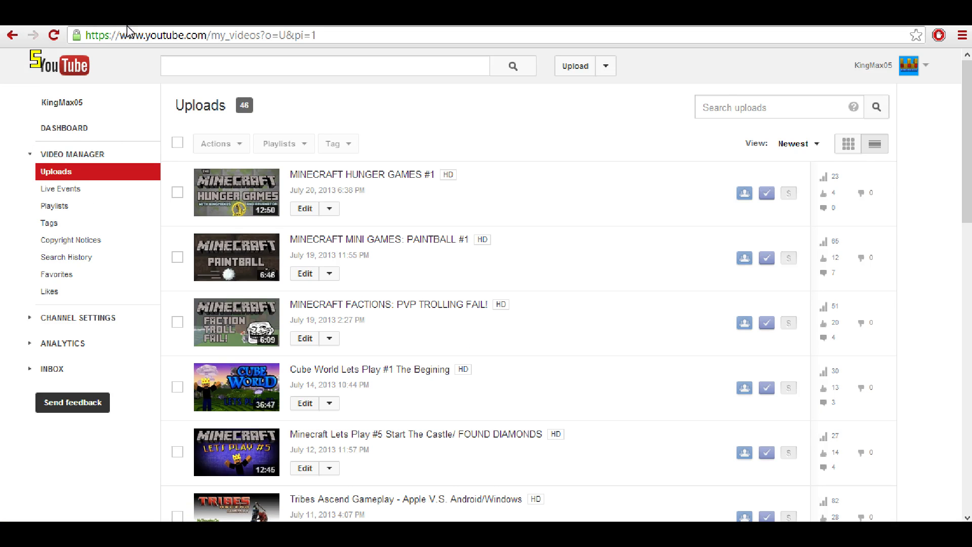
Step: Switch to the browser, search Google Images for textures in a new tab and browse the results for possible backgrounds
{"action": "left_click", "coordinate": [163, 26]}
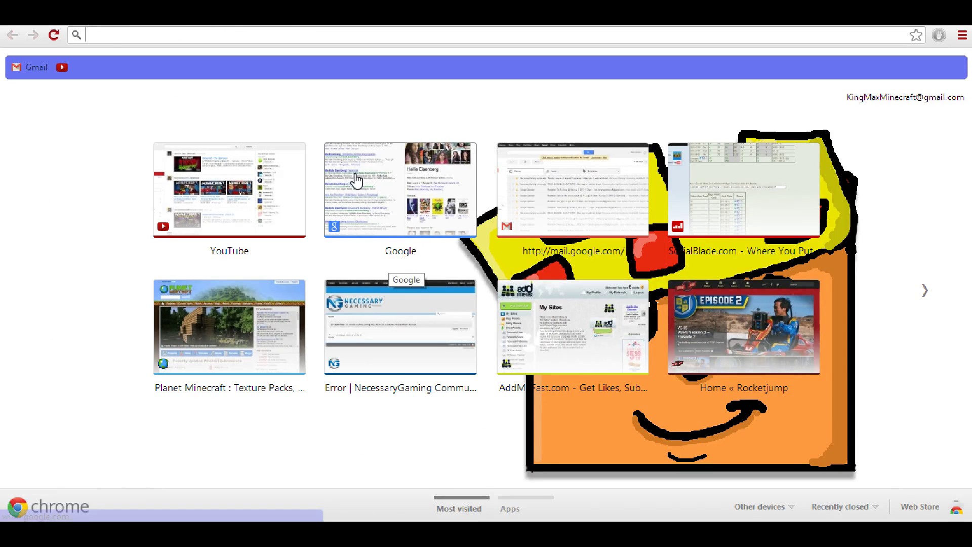
{"action": "left_click", "coordinate": [358, 180]}
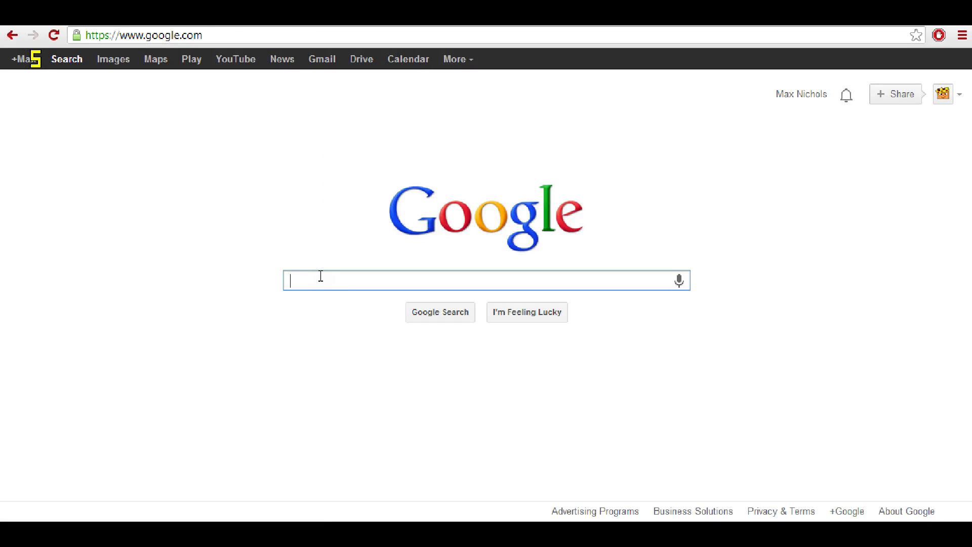
{"action": "type", "text": "textu"}
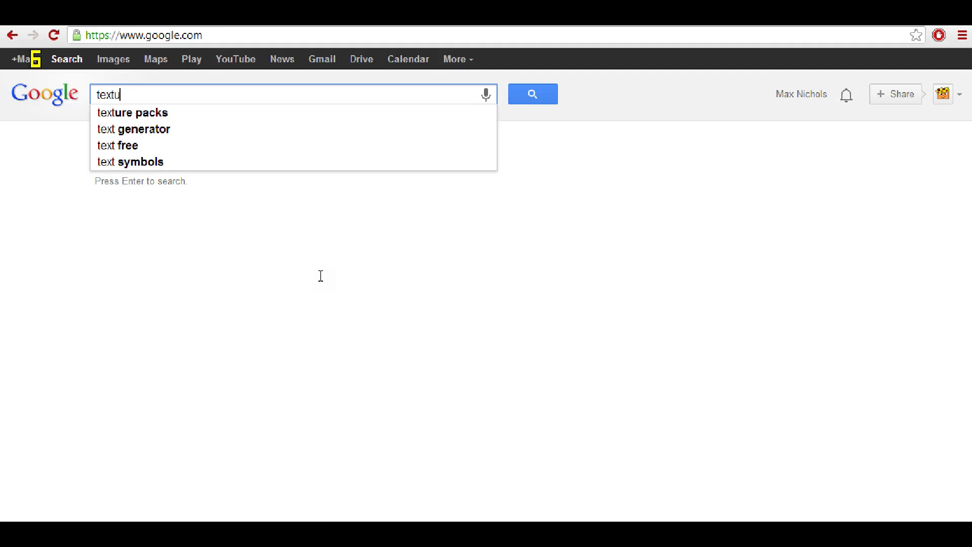
{"action": "type", "text": "res"}
{"action": "key", "text": "Return"}
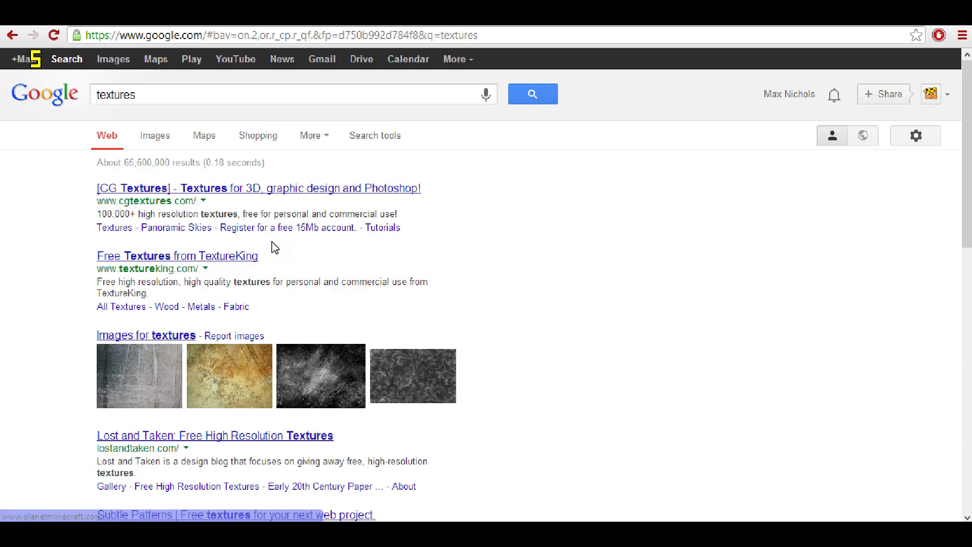
{"action": "left_click", "coordinate": [111, 60]}
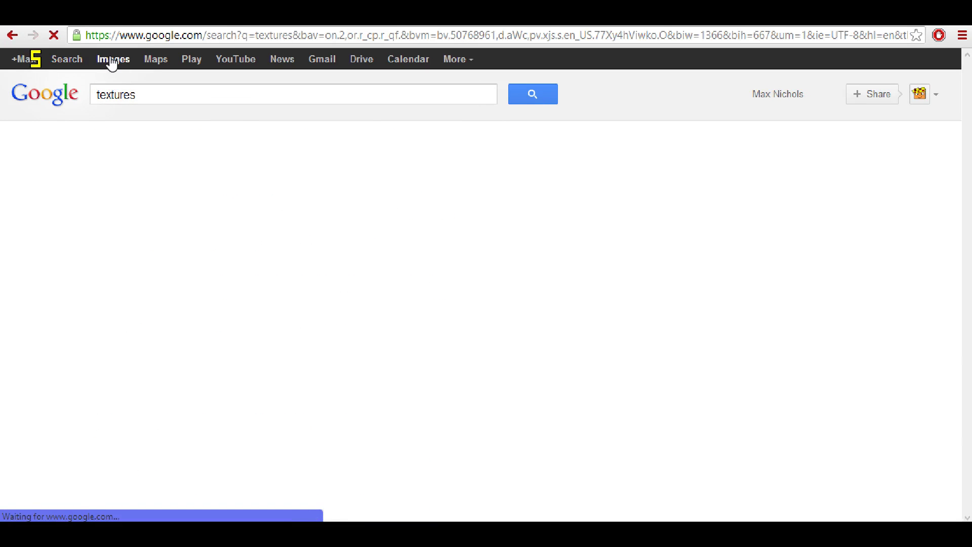
{"action": "scroll", "coordinate": [481, 307], "scroll_direction": "down", "scroll_amount": 5}
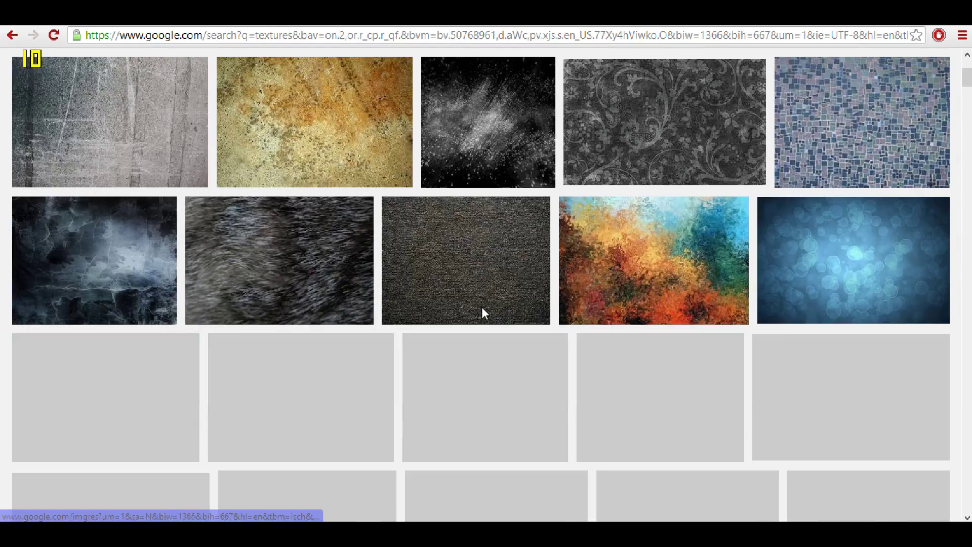
{"action": "scroll", "coordinate": [483, 310], "scroll_direction": "down", "scroll_amount": 4}
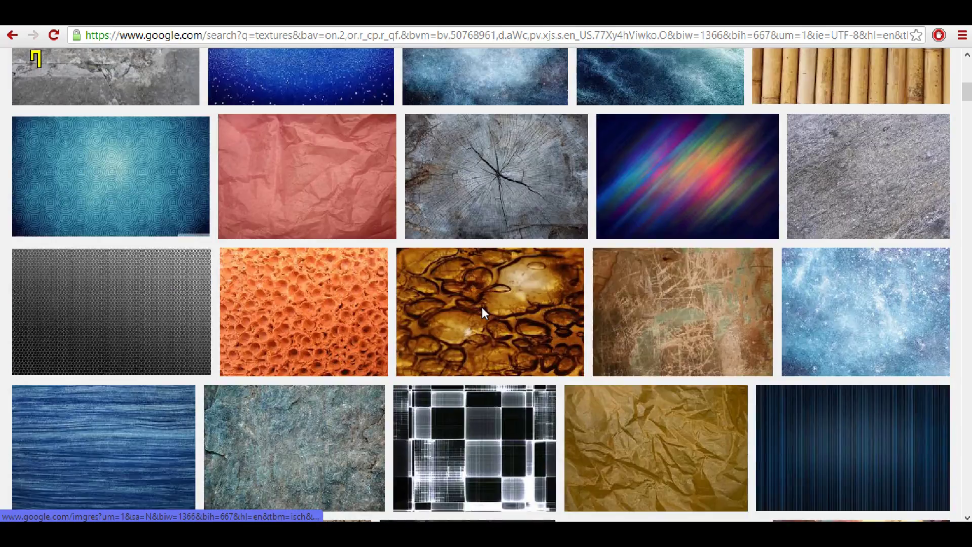
{"action": "scroll", "coordinate": [482, 306], "scroll_direction": "down", "scroll_amount": 10}
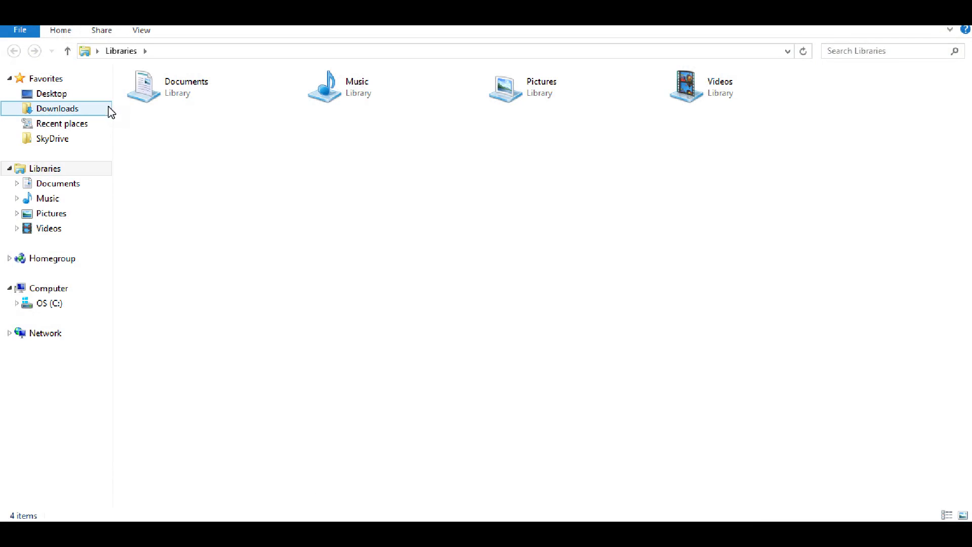
Step: In File Explorer, open the Desktop's King > Graphics Pack > Textures folder and shift the Photoshop window so the texture files are reachable
{"action": "left_click", "coordinate": [64, 95]}
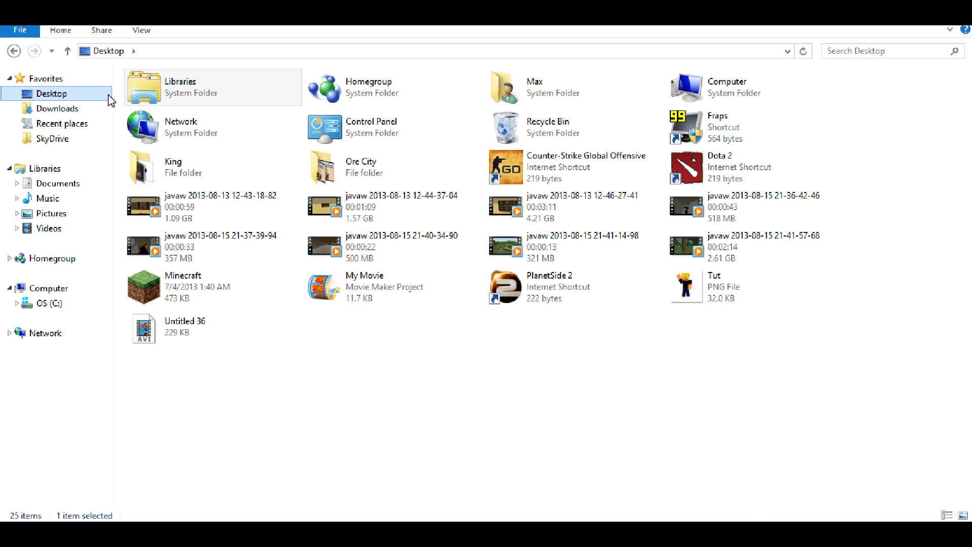
{"action": "double_click", "coordinate": [241, 165]}
{"action": "double_click", "coordinate": [329, 124]}
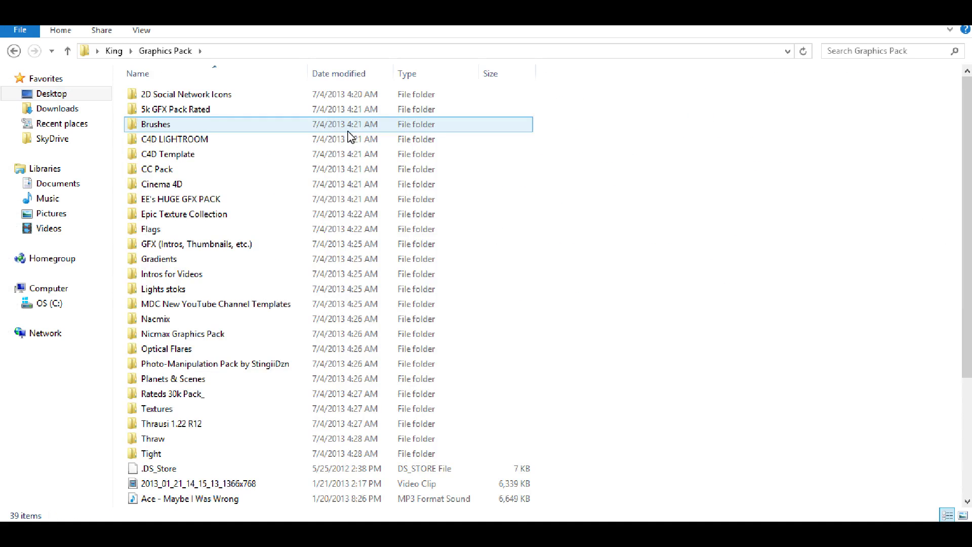
{"action": "scroll", "coordinate": [238, 177], "scroll_direction": "down", "scroll_amount": 3}
{"action": "scroll", "coordinate": [195, 324], "scroll_direction": "down", "scroll_amount": 1}
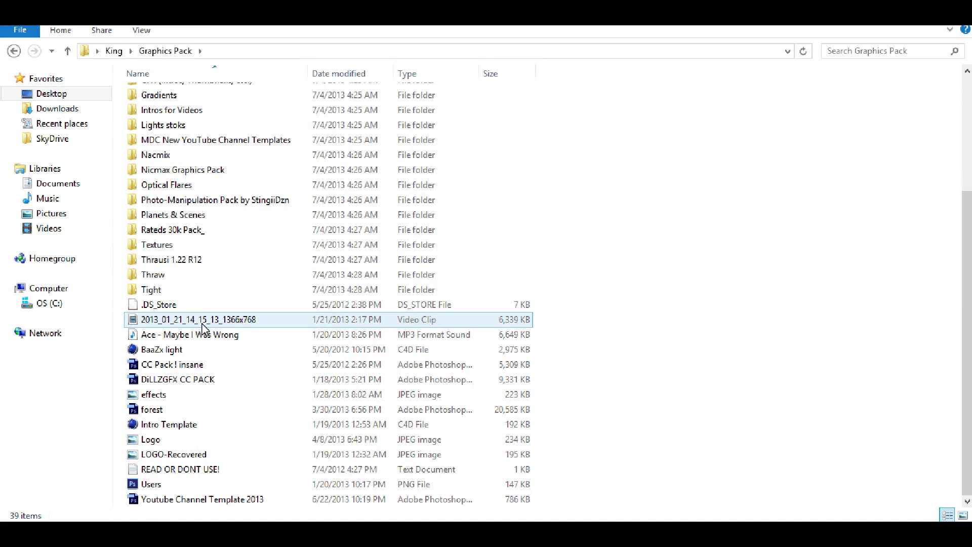
{"action": "double_click", "coordinate": [184, 248]}
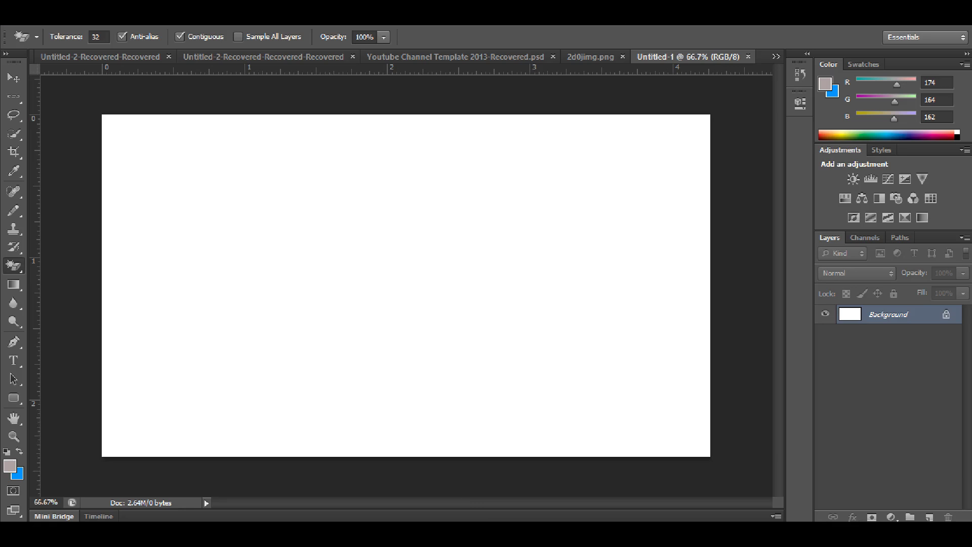
{"action": "left_click_drag", "start_coordinate": [913, 25], "coordinate": [634, 205]}
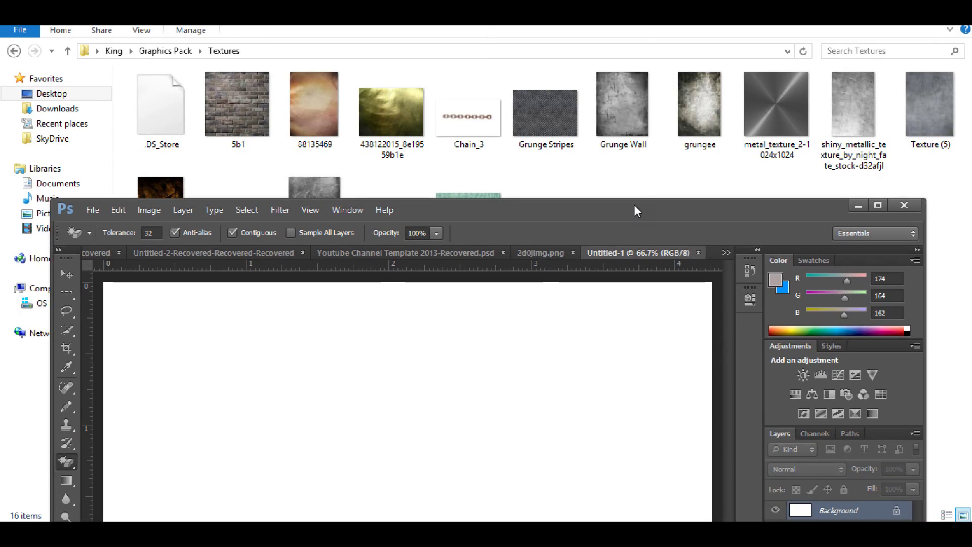
{"action": "left_click_drag", "start_coordinate": [238, 109], "coordinate": [348, 348]}
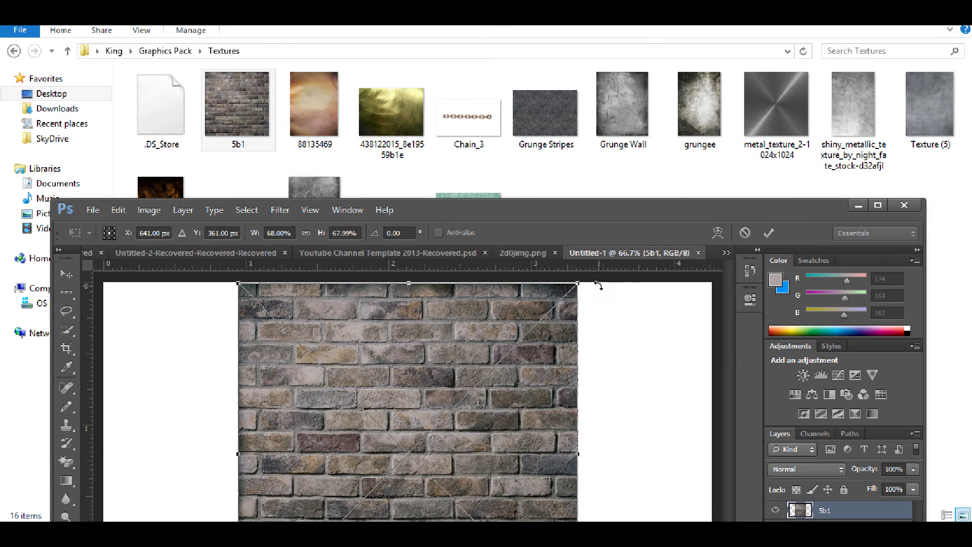
{"action": "left_click_drag", "start_coordinate": [532, 204], "coordinate": [554, 326]}
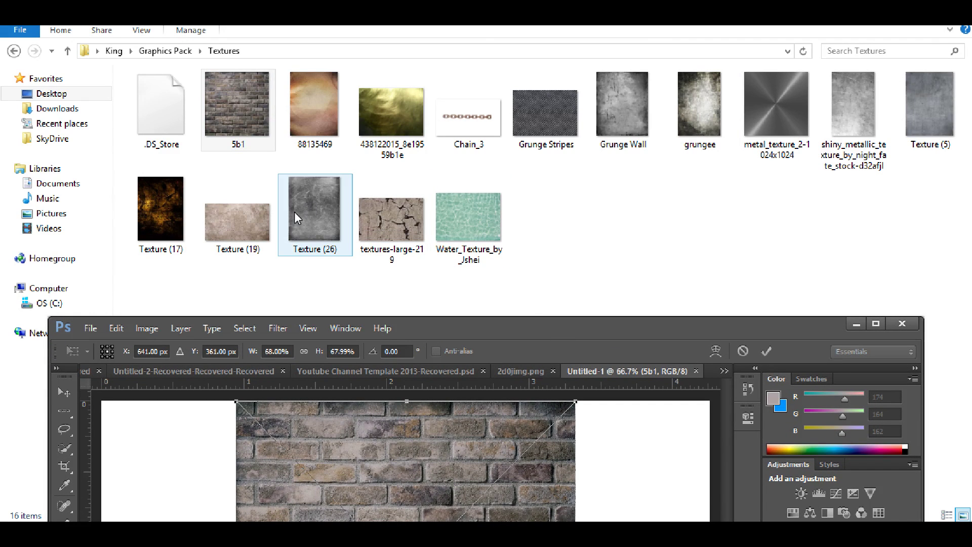
{"action": "left_click_drag", "start_coordinate": [305, 223], "coordinate": [584, 351]}
{"action": "left_click", "coordinate": [743, 351]}
Step: Place the Texture (19) image in the new document and scale it to about 111% by 113% so it covers the whole canvas
{"action": "left_click_drag", "start_coordinate": [237, 217], "coordinate": [310, 451]}
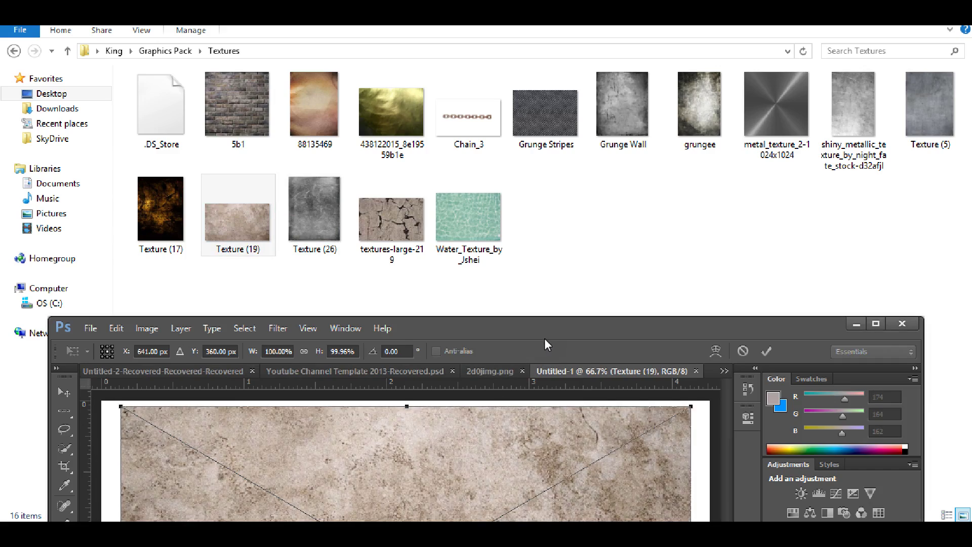
{"action": "left_click_drag", "start_coordinate": [545, 338], "coordinate": [509, 75]}
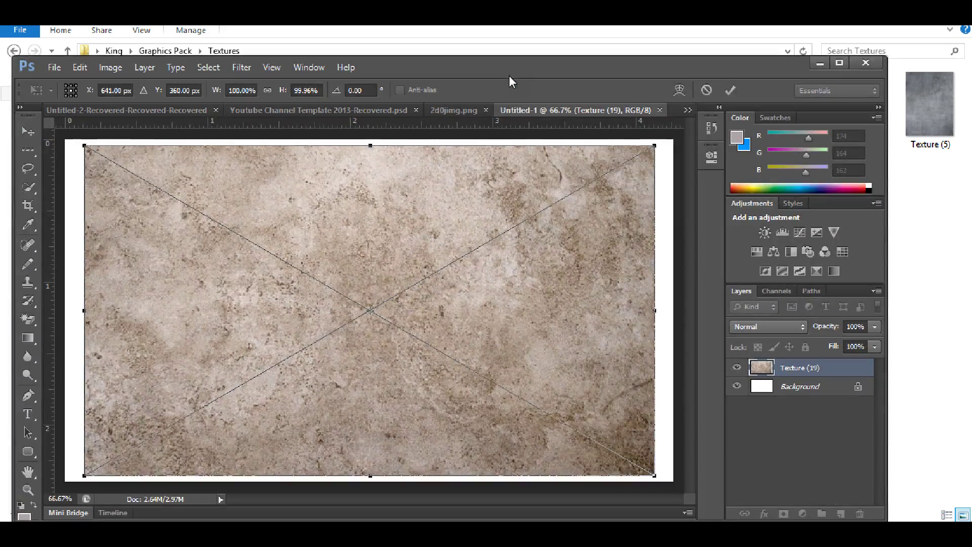
{"action": "left_click", "coordinate": [845, 64]}
{"action": "left_click_drag", "start_coordinate": [691, 448], "coordinate": [723, 471]}
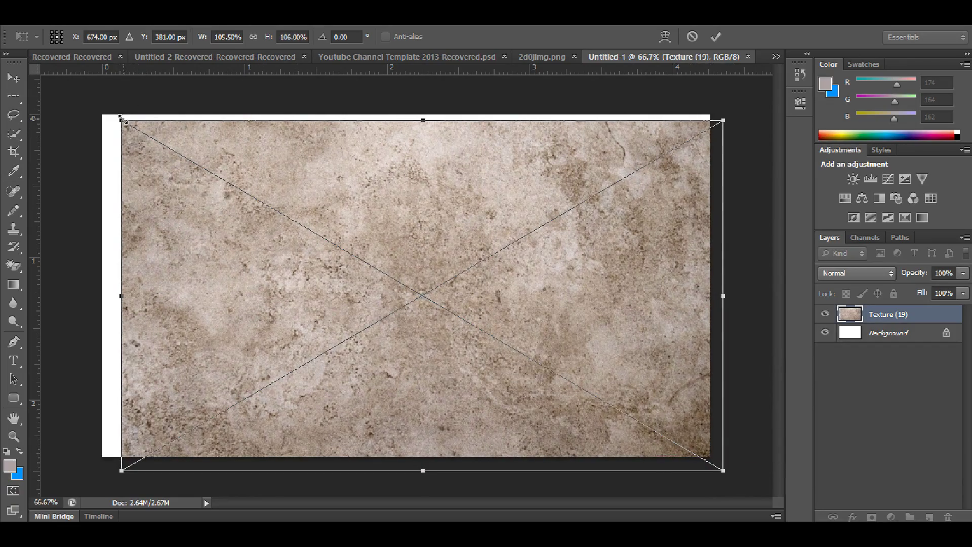
{"action": "left_click_drag", "start_coordinate": [121, 118], "coordinate": [88, 96]}
{"action": "left_click_drag", "start_coordinate": [724, 286], "coordinate": [728, 286]}
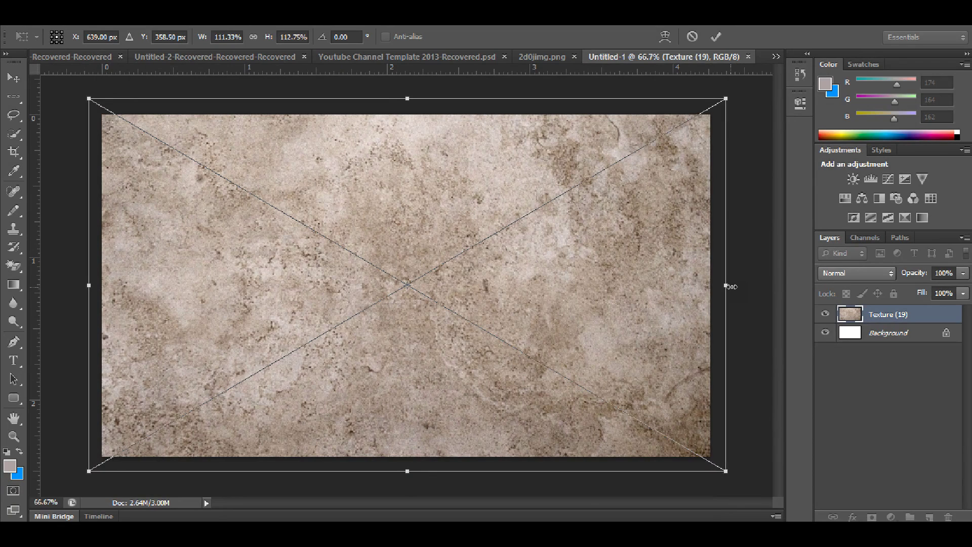
{"action": "left_click", "coordinate": [715, 36]}
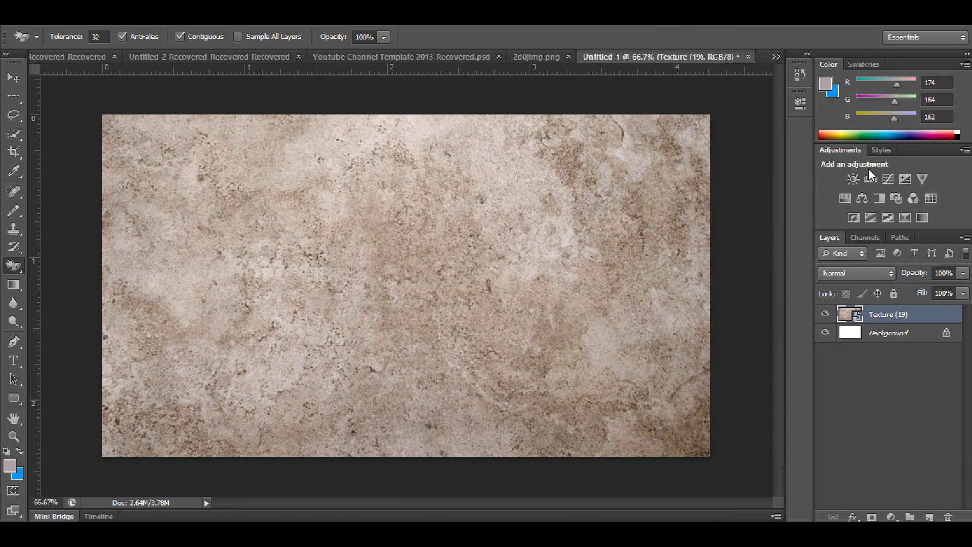
Step: Convert the Background into an editable layer named Layer 0 and add a Hue/Saturation adjustment above it with Colorize enabled
{"action": "double_click", "coordinate": [947, 335]}
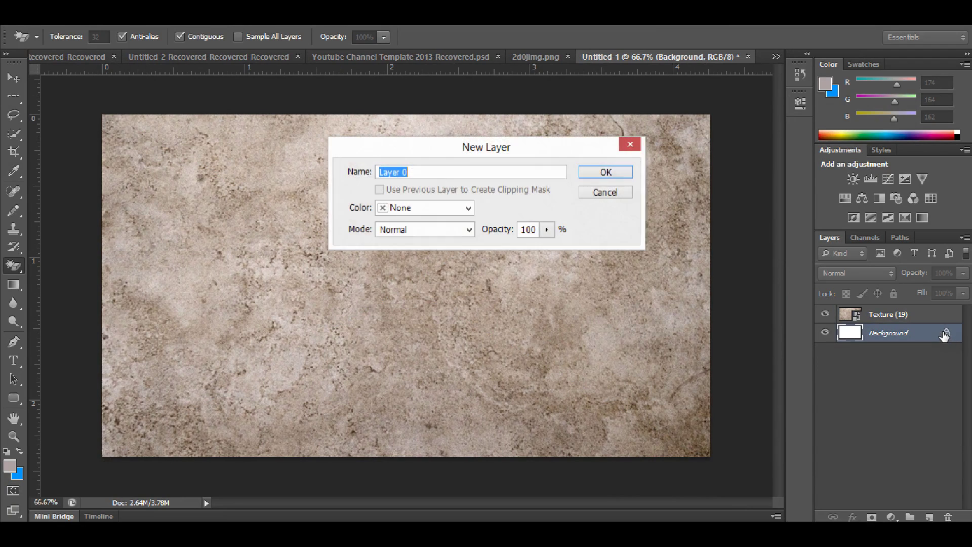
{"action": "left_click", "coordinate": [626, 180]}
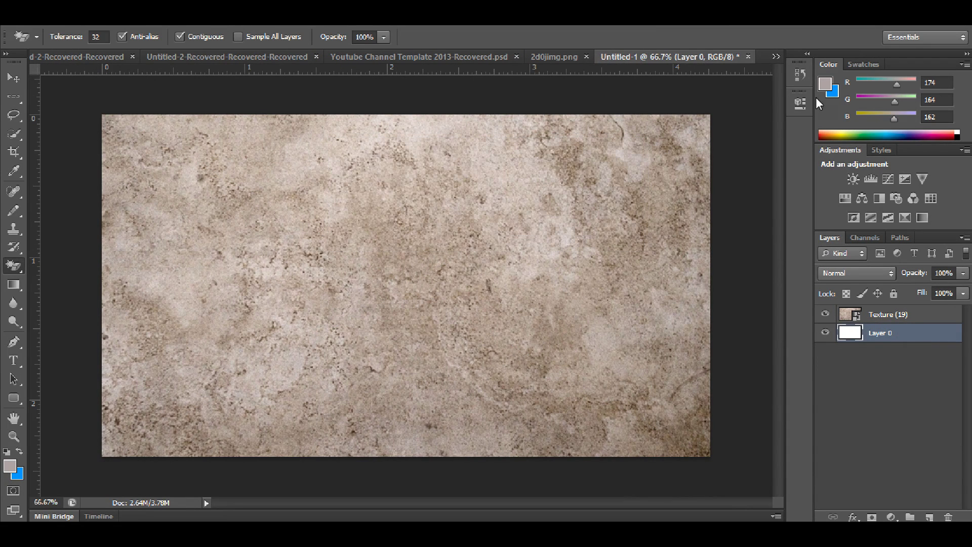
{"action": "left_click", "coordinate": [845, 198]}
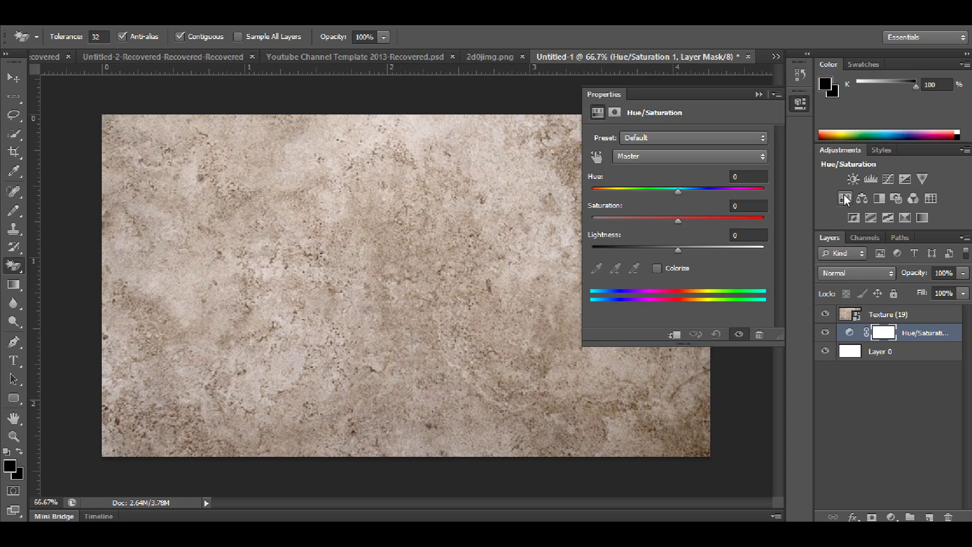
{"action": "left_click", "coordinate": [658, 268]}
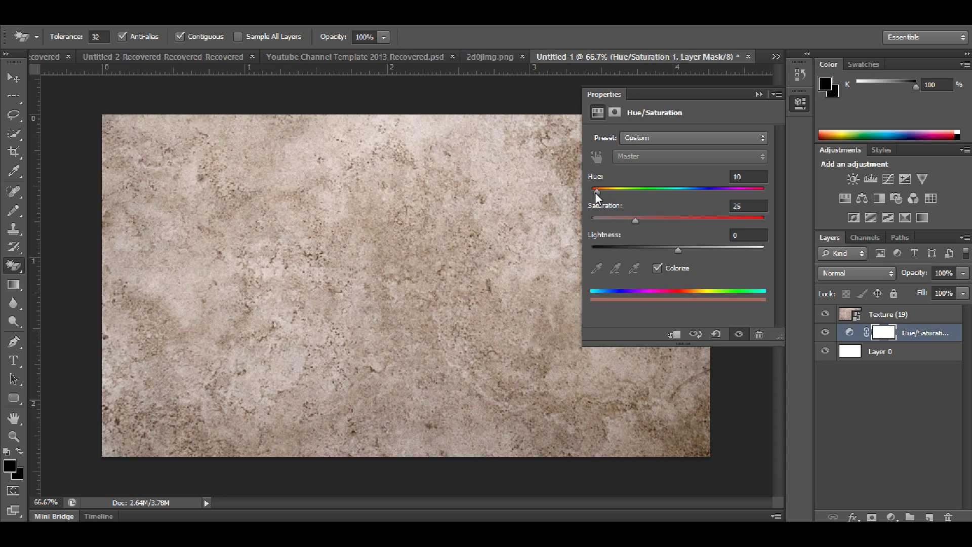
Step: Set the adjustment's hue to 119 and move the Hue/Saturation layer above Texture (19)
{"action": "left_click_drag", "start_coordinate": [597, 190], "coordinate": [649, 193]}
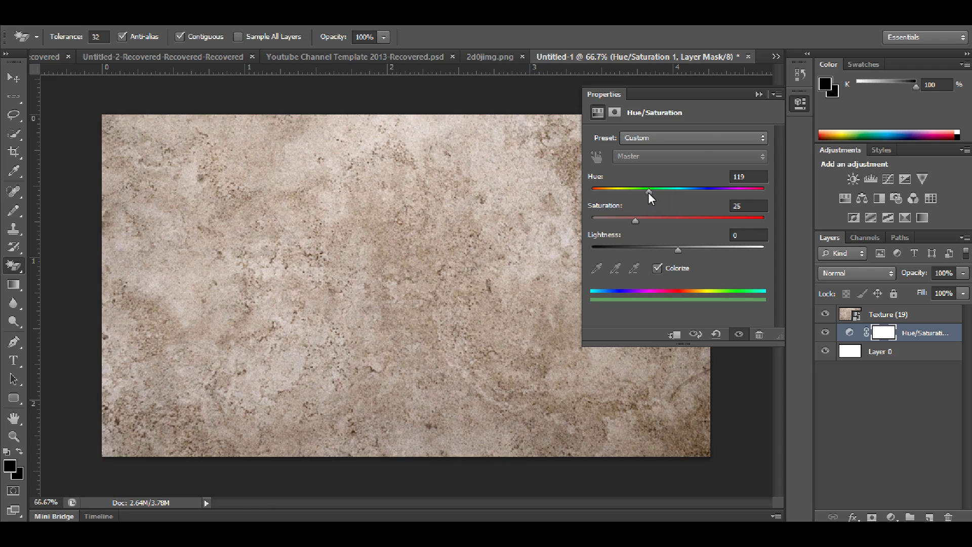
{"action": "left_click", "coordinate": [758, 94]}
{"action": "left_click_drag", "start_coordinate": [902, 332], "coordinate": [891, 314]}
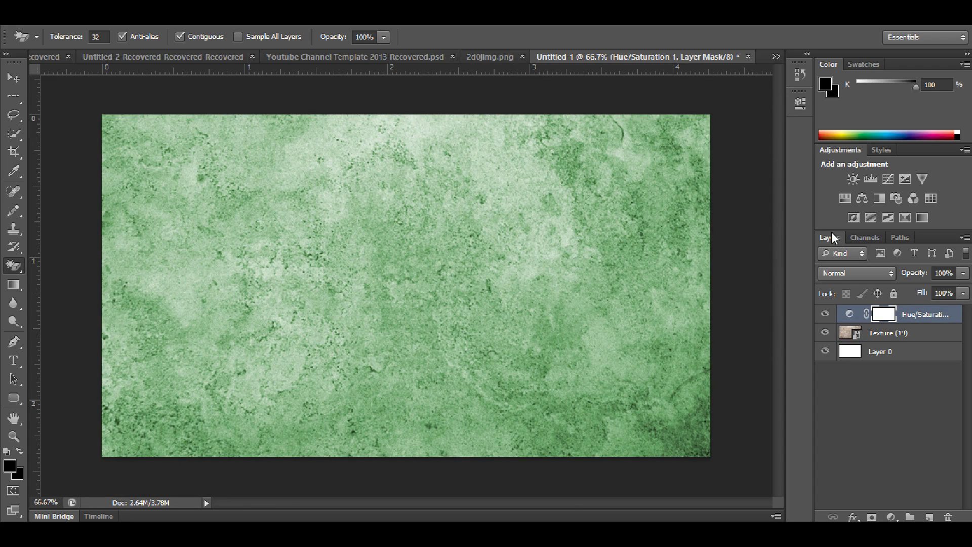
Step: Add a second Hue/Saturation adjustment layer above the first and set its lightness to -18
{"action": "left_click", "coordinate": [845, 199]}
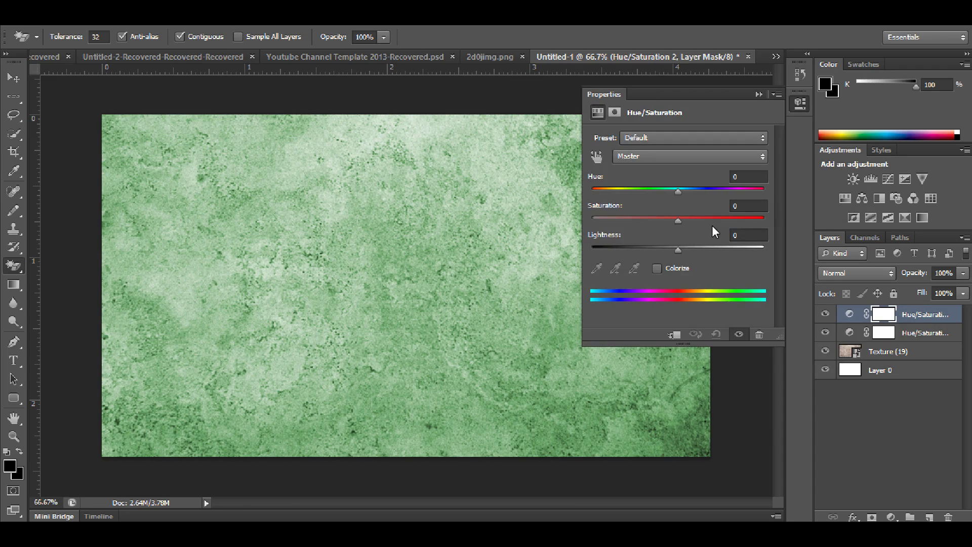
{"action": "left_click_drag", "start_coordinate": [679, 251], "coordinate": [664, 249]}
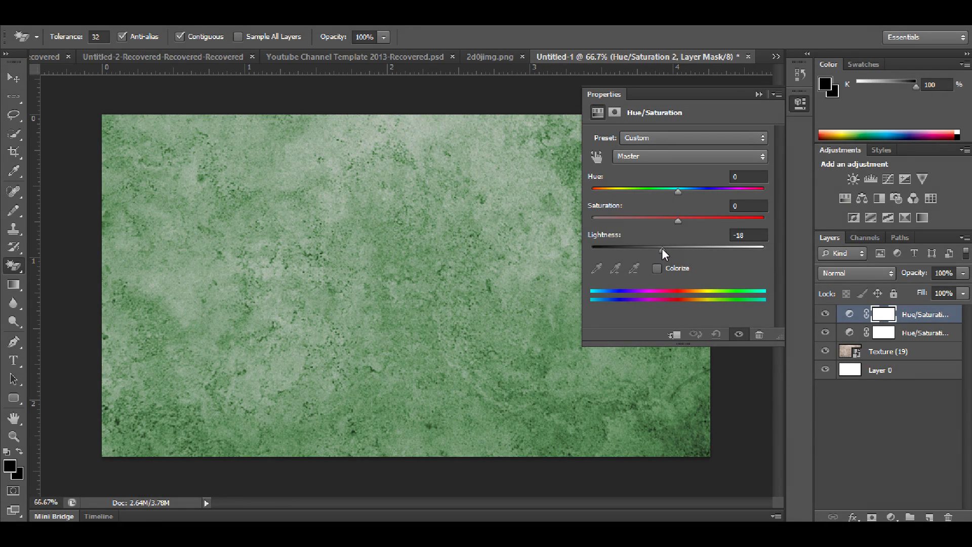
{"action": "left_click", "coordinate": [758, 95]}
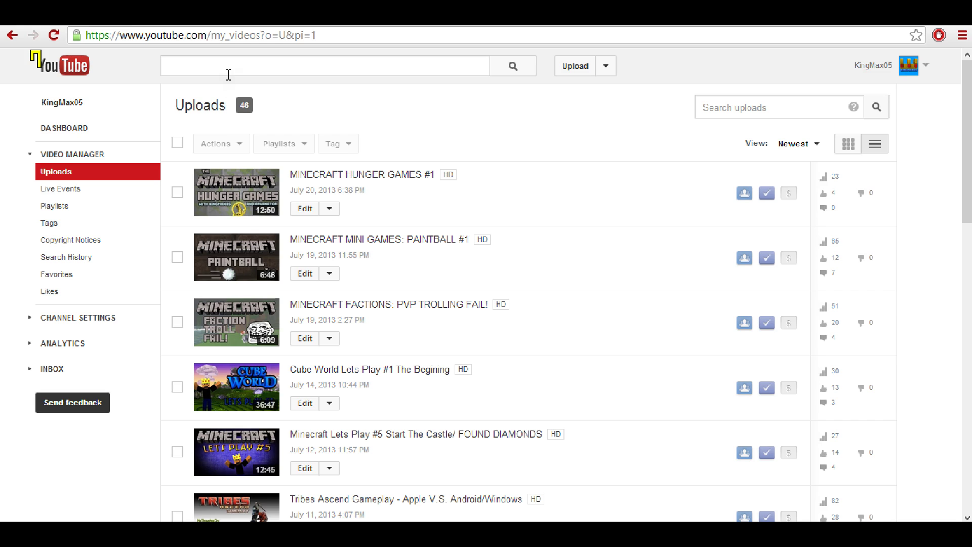
Step: Switch to YouTube in the browser and search for skydoesminecraft to see example thumbnails
{"action": "left_click", "coordinate": [226, 68]}
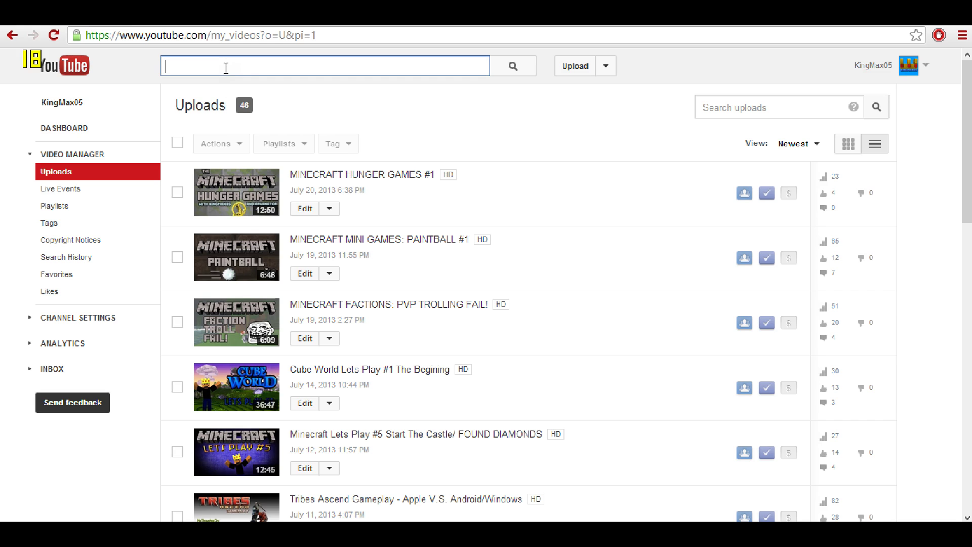
{"action": "type", "text": "sky"}
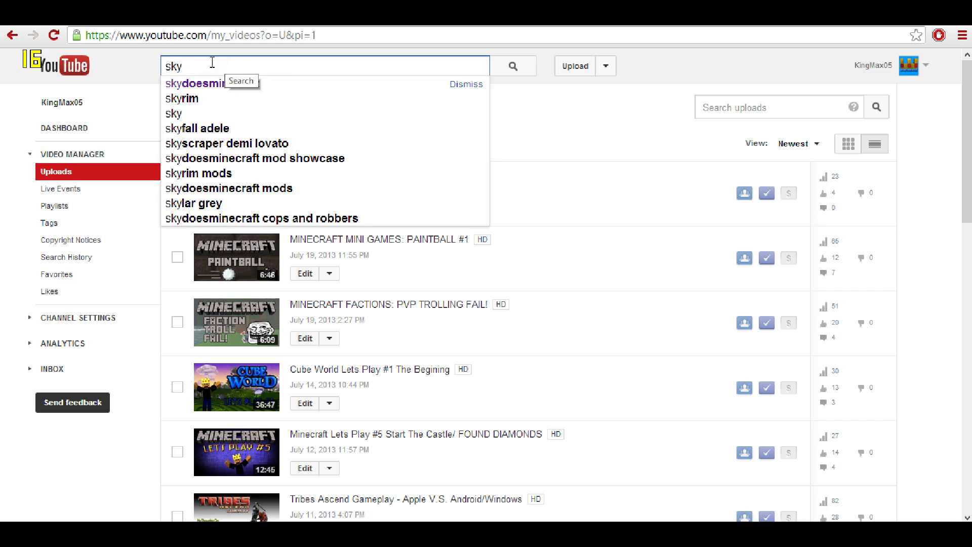
{"action": "left_click", "coordinate": [214, 84]}
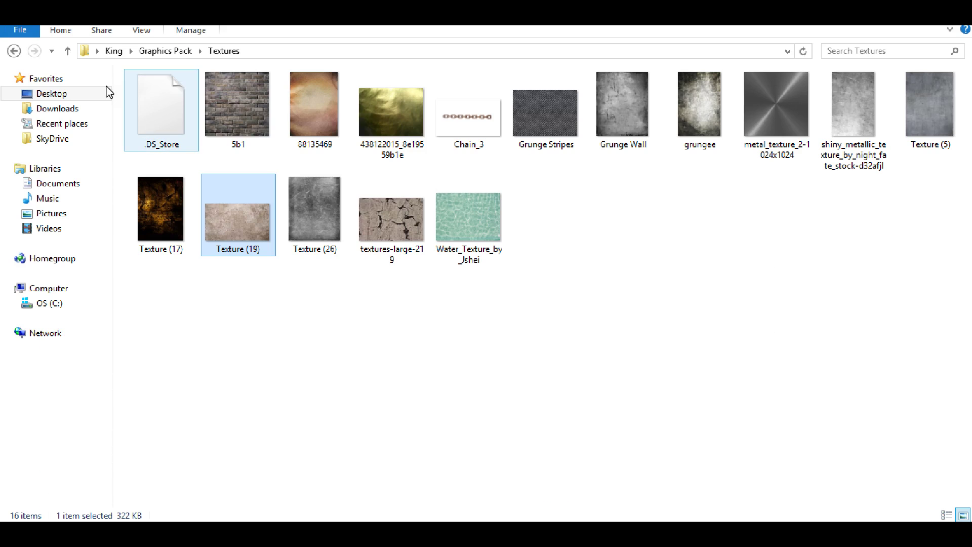
Step: In File Explorer, go back from Textures to the King folder and open its 4 Thumbnails folder
{"action": "left_click", "coordinate": [14, 51]}
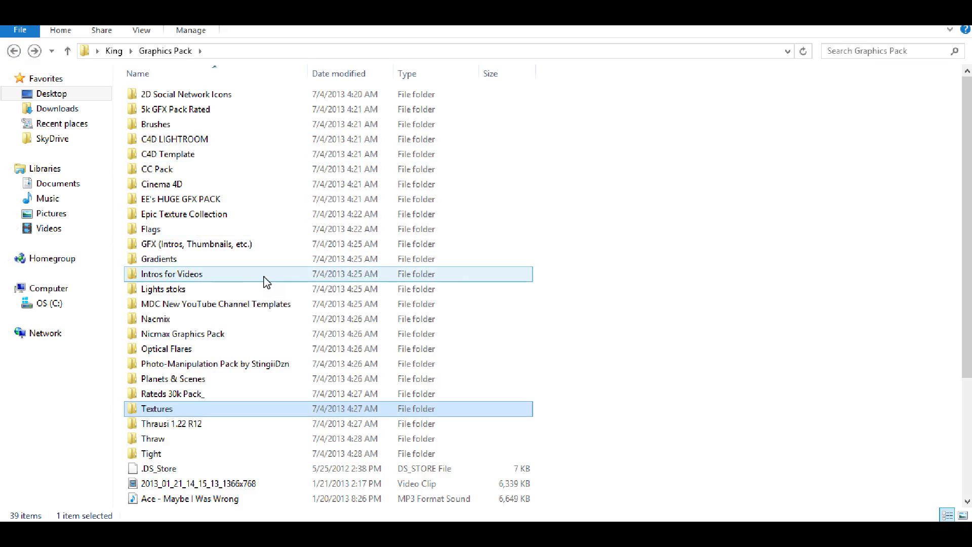
{"action": "scroll", "coordinate": [265, 280], "scroll_direction": "down", "scroll_amount": 1}
{"action": "left_click", "coordinate": [14, 51]}
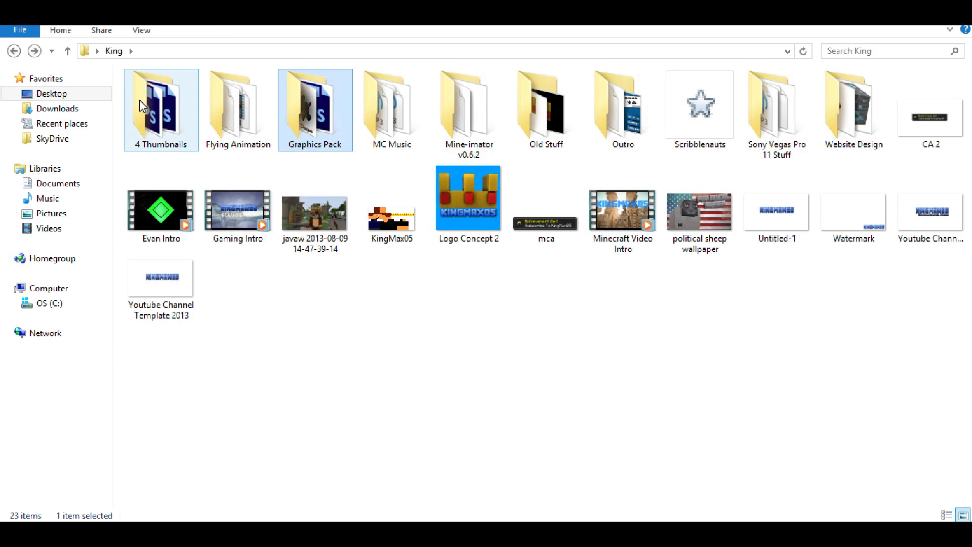
{"action": "left_click", "coordinate": [163, 111]}
{"action": "double_click", "coordinate": [163, 111]}
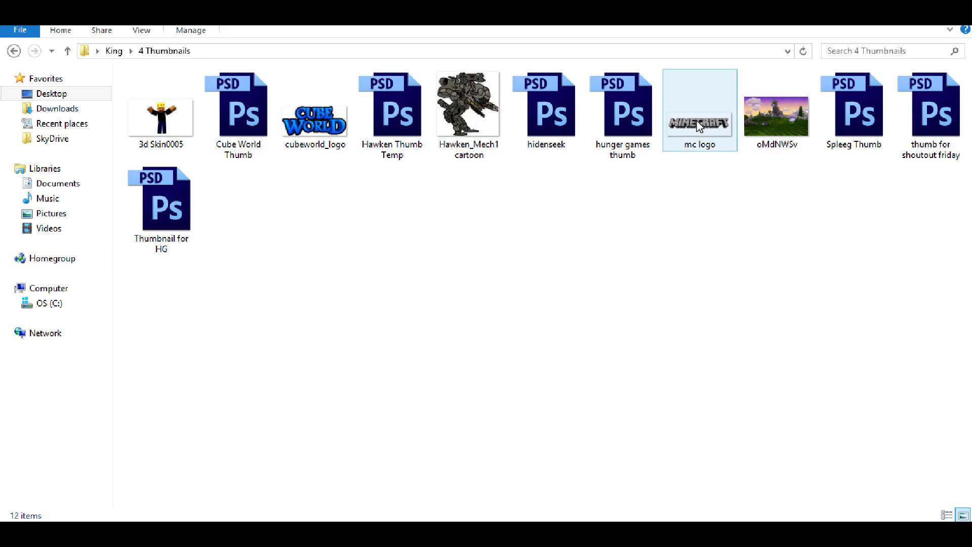
Step: Place the mc logo image in the Photoshop document, move it to the canvas's upper edge and widen it to about 16.67%
{"action": "left_click_drag", "start_coordinate": [702, 124], "coordinate": [451, 351]}
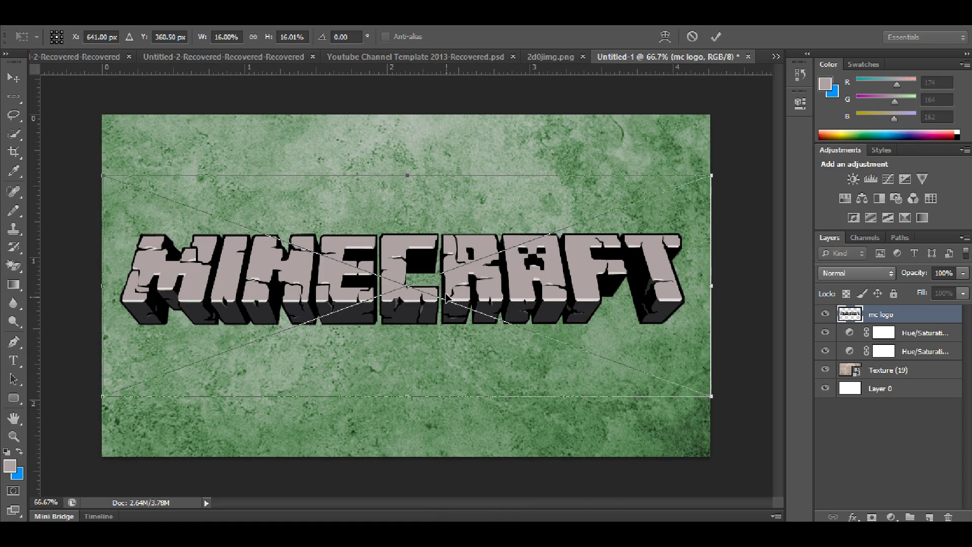
{"action": "left_click_drag", "start_coordinate": [445, 277], "coordinate": [432, 195]}
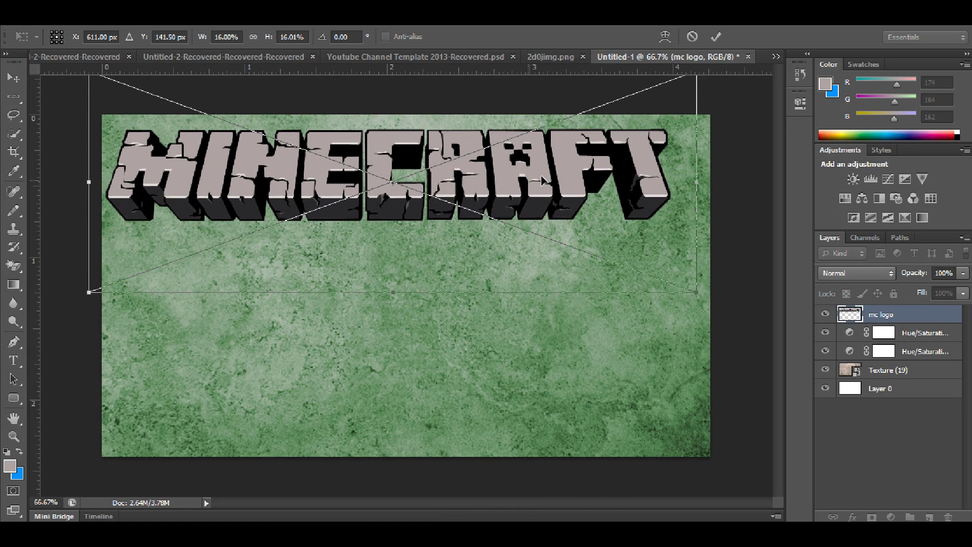
{"action": "left_click_drag", "start_coordinate": [698, 181], "coordinate": [722, 180]}
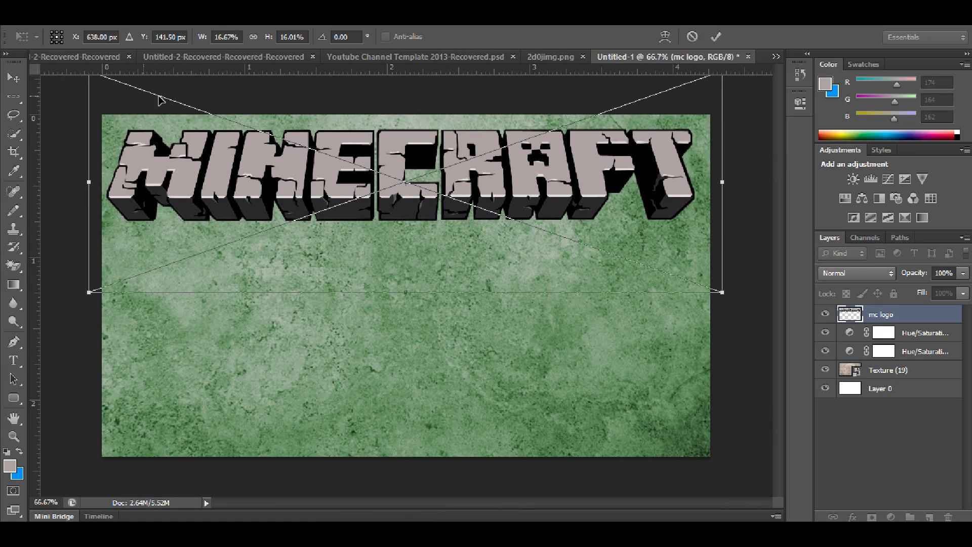
{"action": "left_click", "coordinate": [715, 36]}
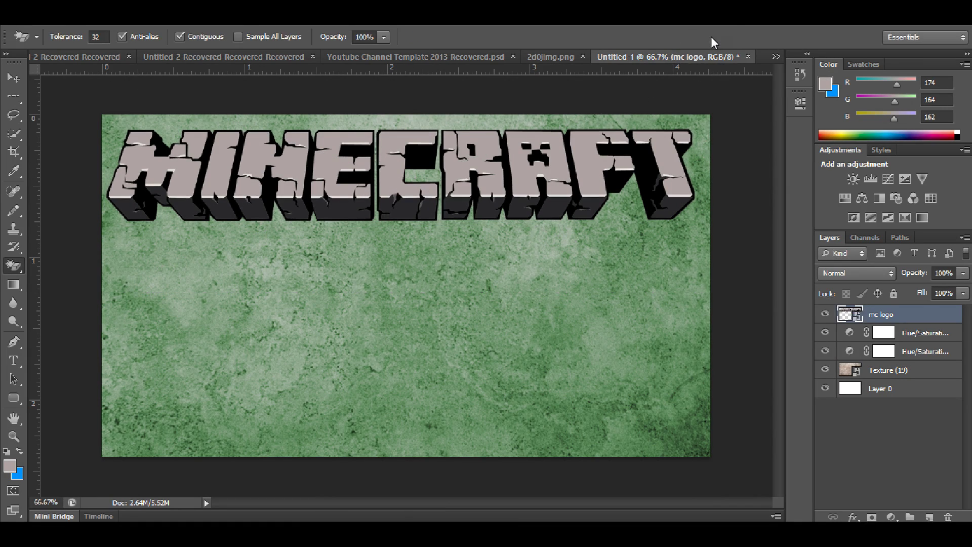
Step: Give the mc logo layer a Drop Shadow with 97% opacity, distance 9 px, spread 10% and size 27 px
{"action": "right_click", "coordinate": [878, 320]}
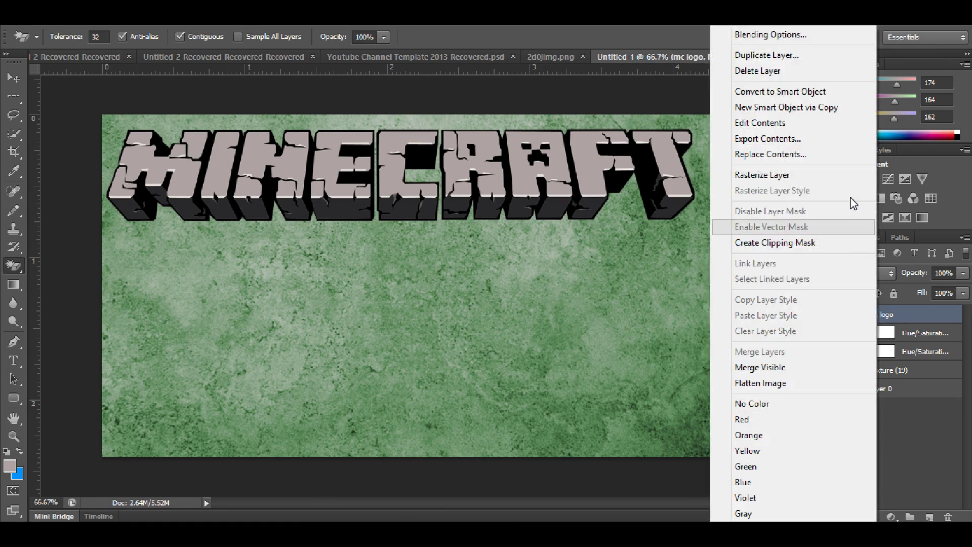
{"action": "left_click", "coordinate": [770, 35]}
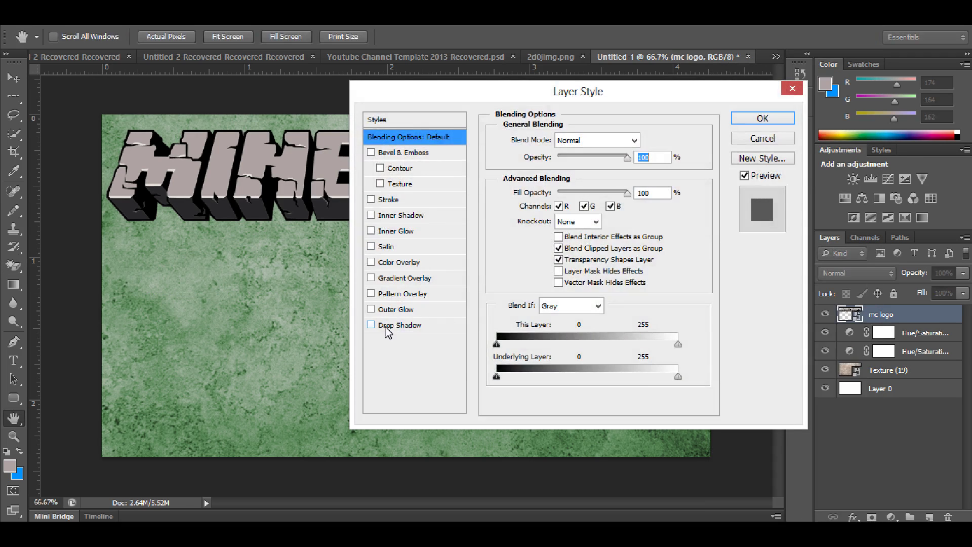
{"action": "left_click", "coordinate": [387, 327]}
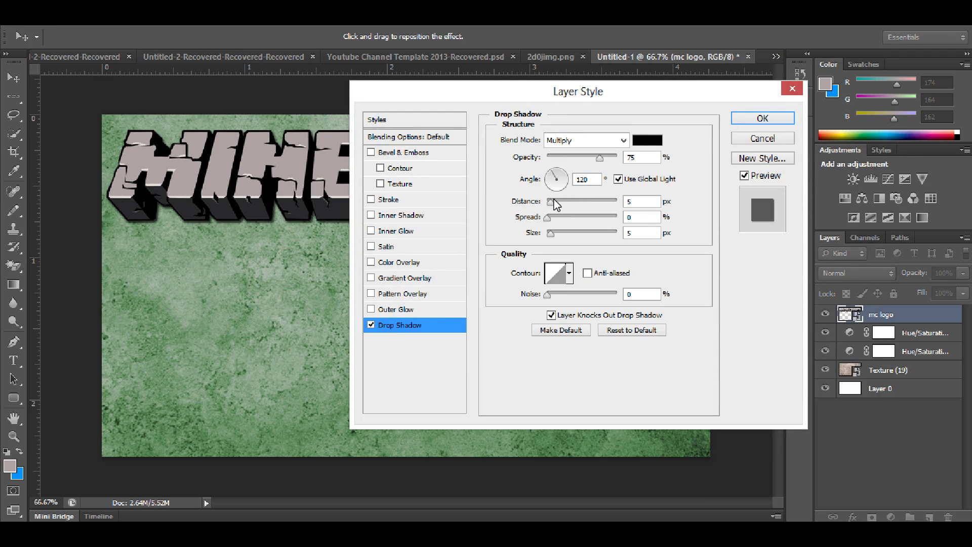
{"action": "left_click_drag", "start_coordinate": [556, 205], "coordinate": [559, 231]}
{"action": "left_click", "coordinate": [551, 221]}
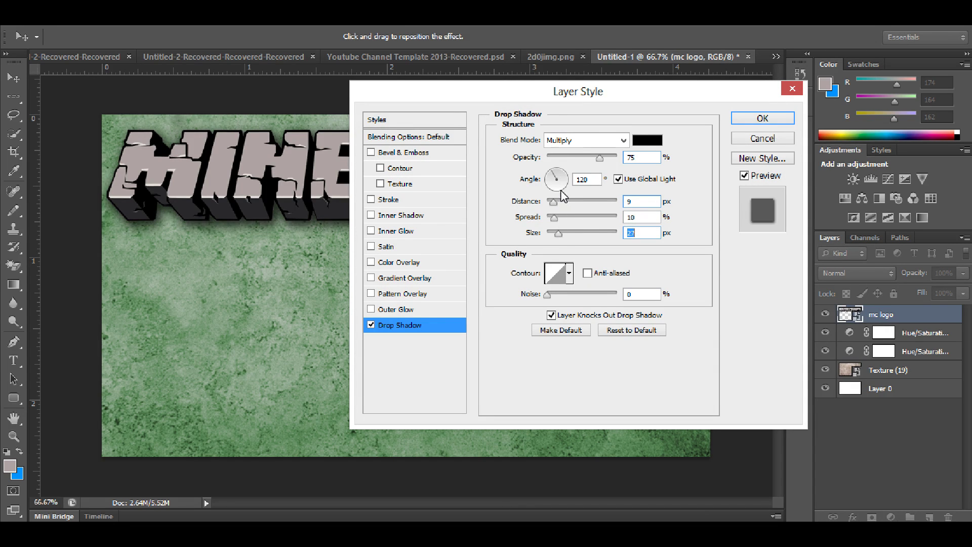
{"action": "left_click_drag", "start_coordinate": [601, 158], "coordinate": [614, 163]}
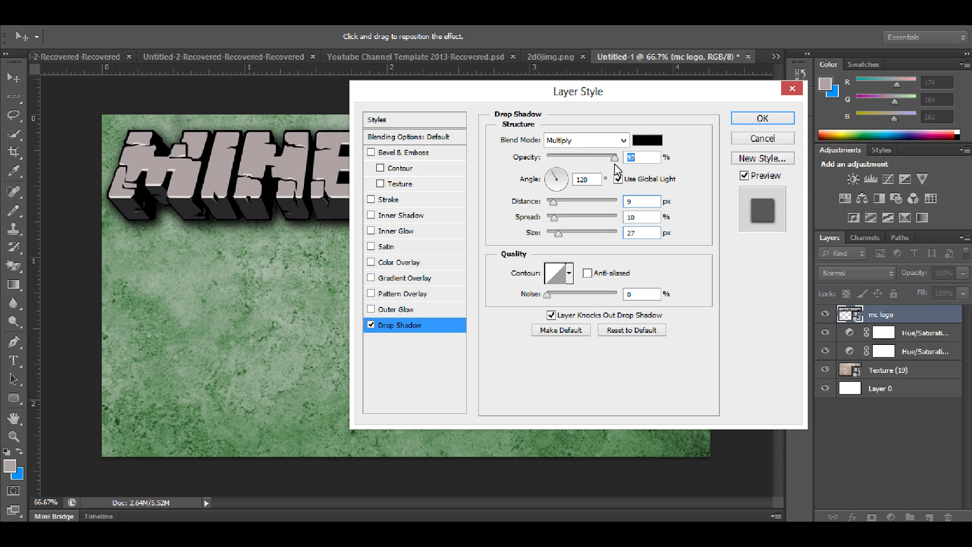
{"action": "left_click", "coordinate": [763, 118]}
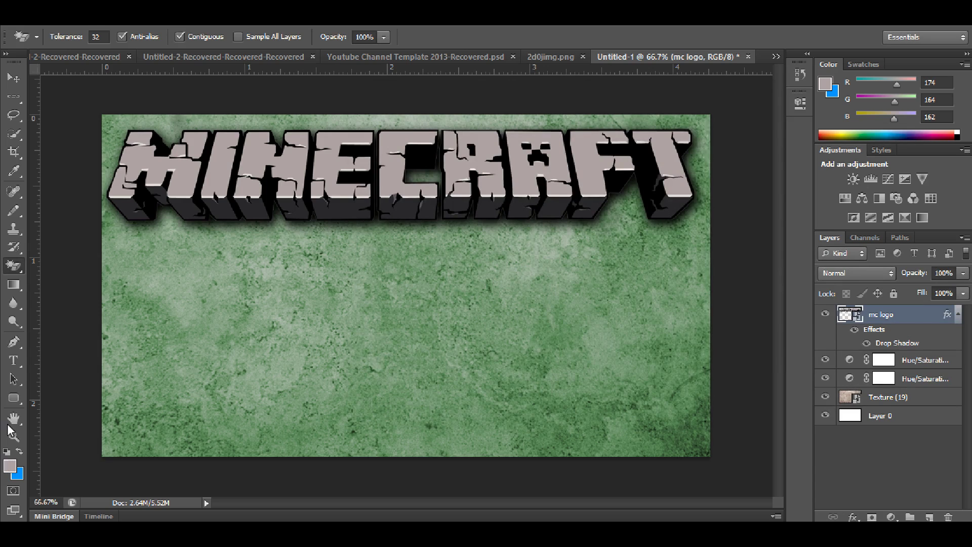
Step: Add the text "Hunger Games Episode 1" below the Minecraft logo in the MineCrafter 3 font
{"action": "left_click", "coordinate": [14, 361]}
{"action": "left_click", "coordinate": [166, 298]}
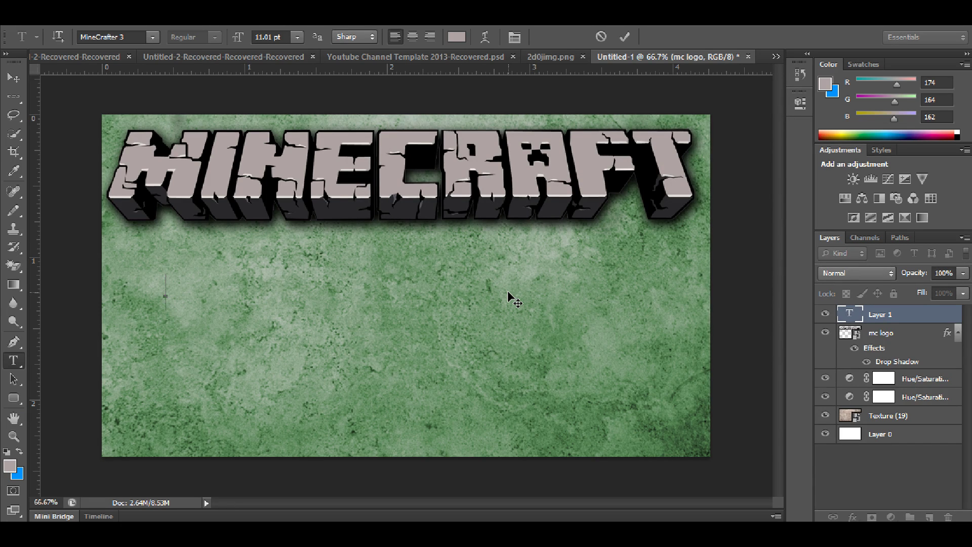
{"action": "type", "text": "HUNG"}
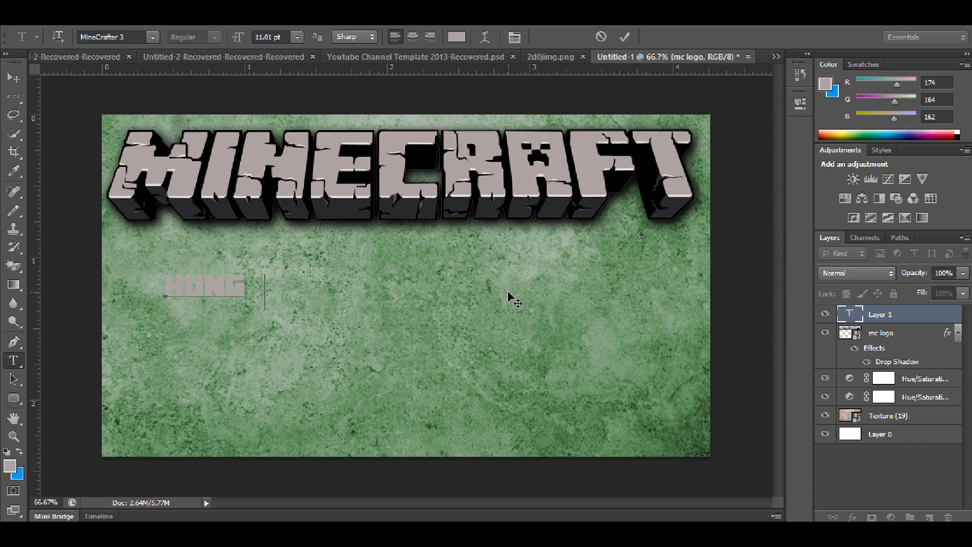
{"action": "type", "text": "ER GAMES"}
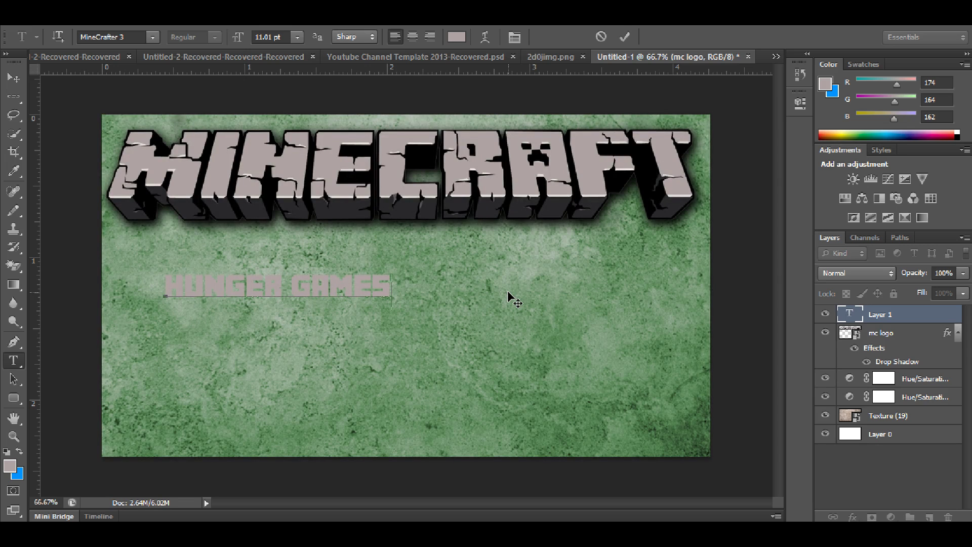
{"action": "type", "text": " EPISOD"}
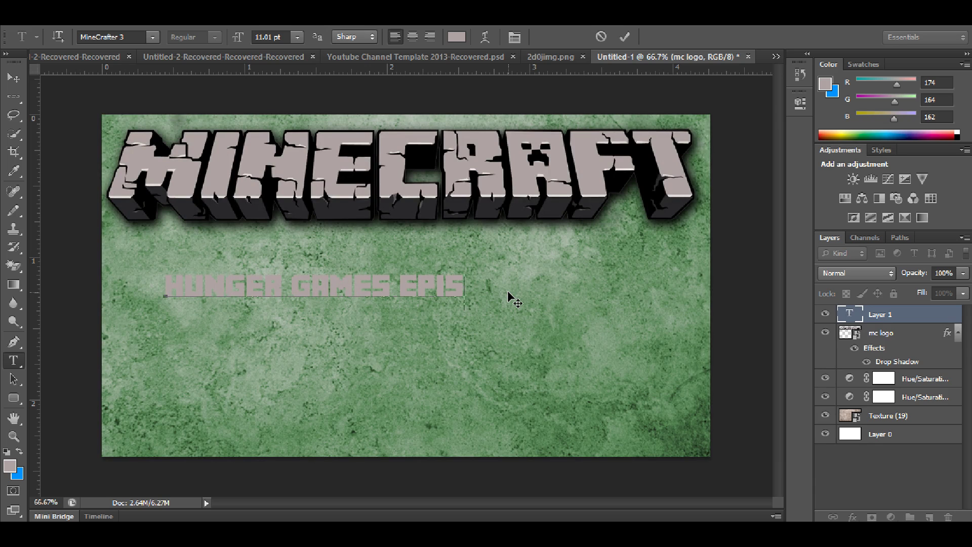
{"action": "type", "text": "E 1"}
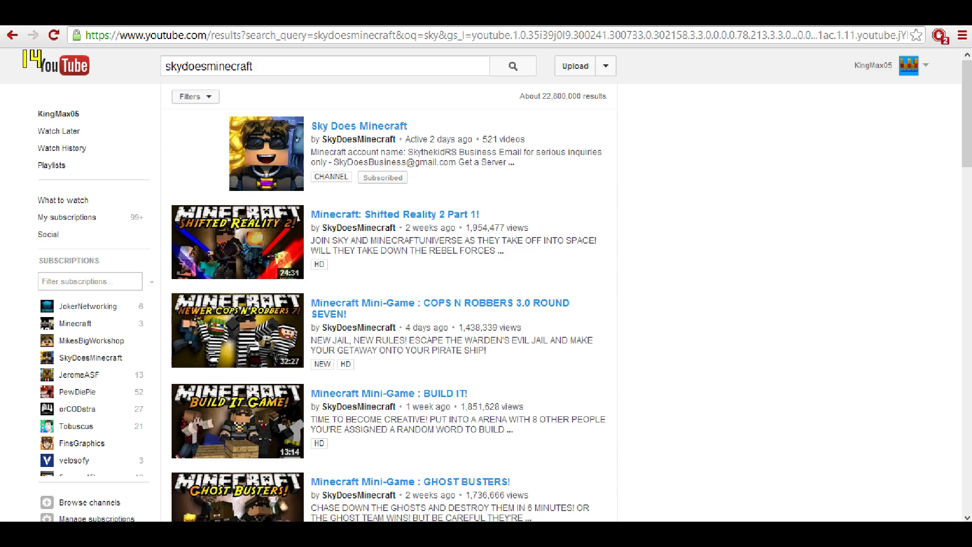
{"action": "mouse_move", "coordinate": [92, 534]}
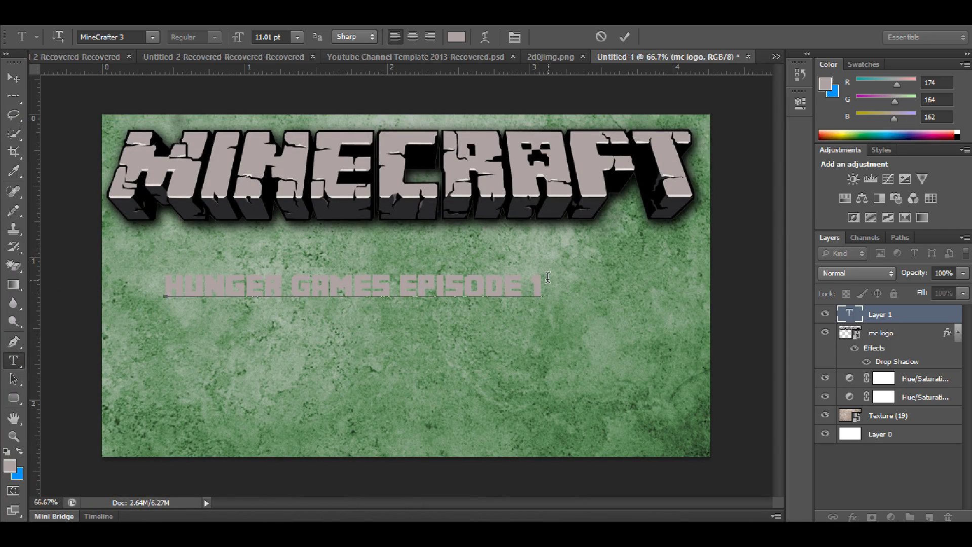
{"action": "left_click_drag", "start_coordinate": [547, 277], "coordinate": [191, 231]}
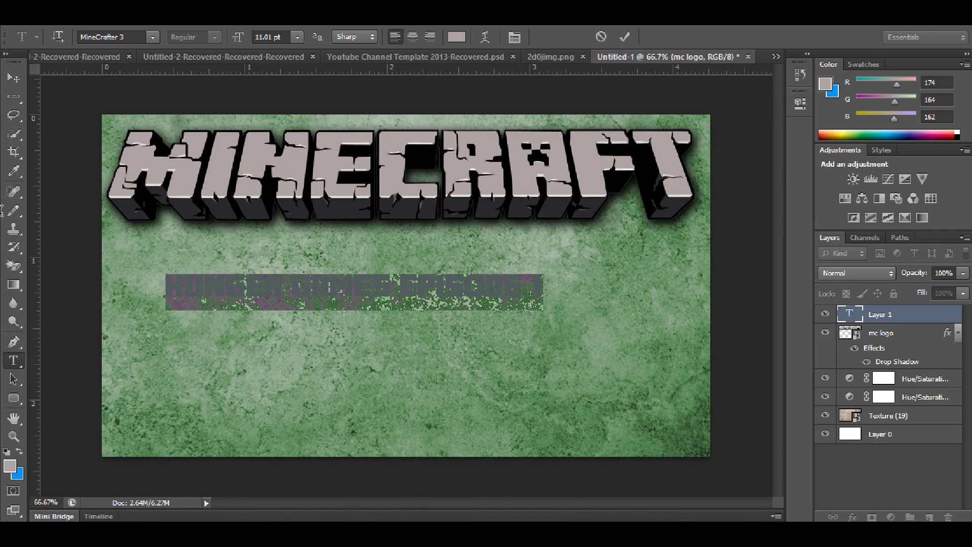
{"action": "left_click", "coordinate": [152, 37]}
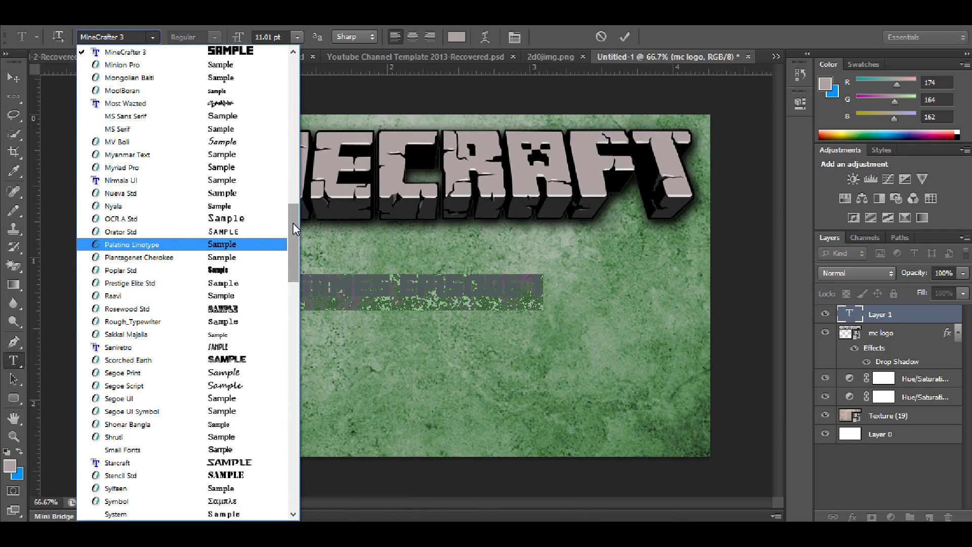
{"action": "left_click_drag", "start_coordinate": [293, 223], "coordinate": [286, 75]}
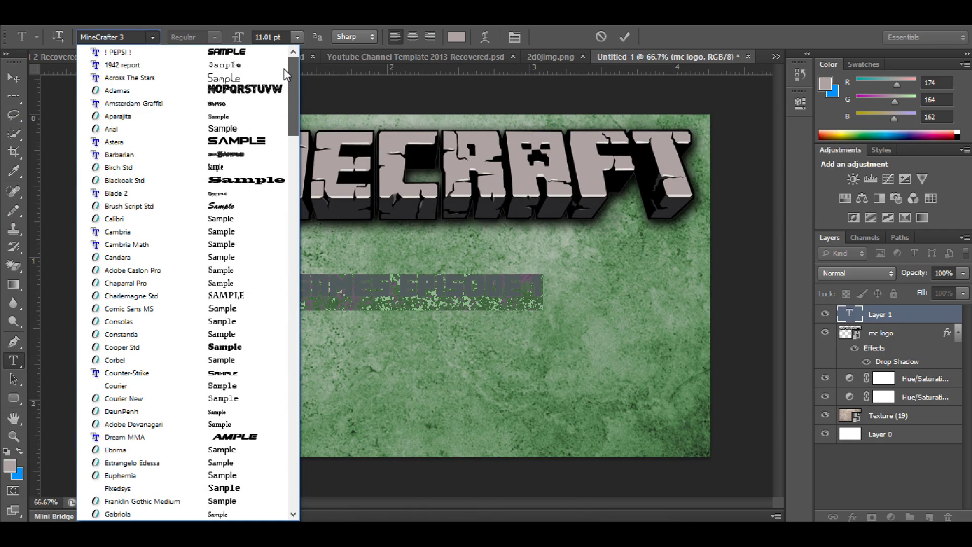
{"action": "left_click_drag", "start_coordinate": [287, 71], "coordinate": [378, 284]}
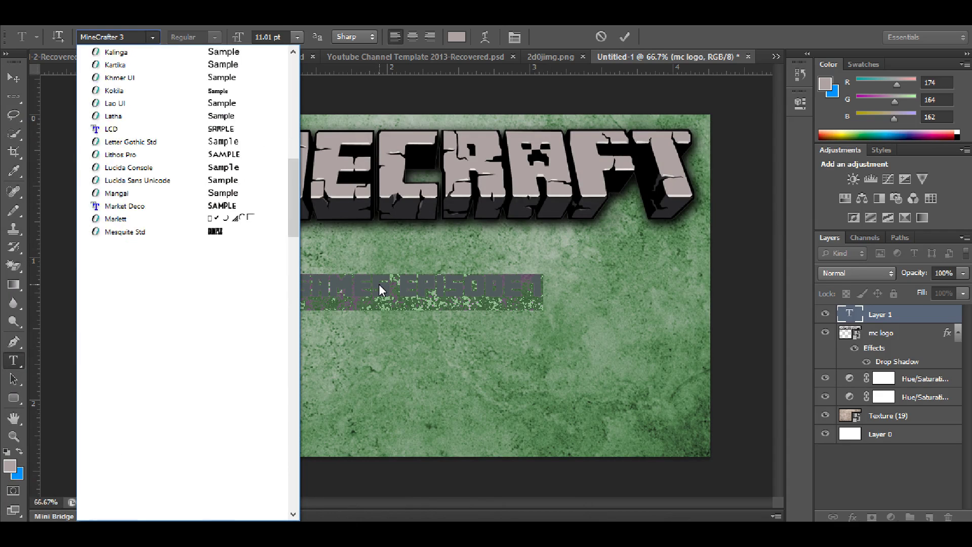
{"action": "left_click", "coordinate": [378, 285]}
Step: Replace the "a" in "Games" with a capital "A" to get the font's creeper-face letter
{"action": "left_click", "coordinate": [509, 279]}
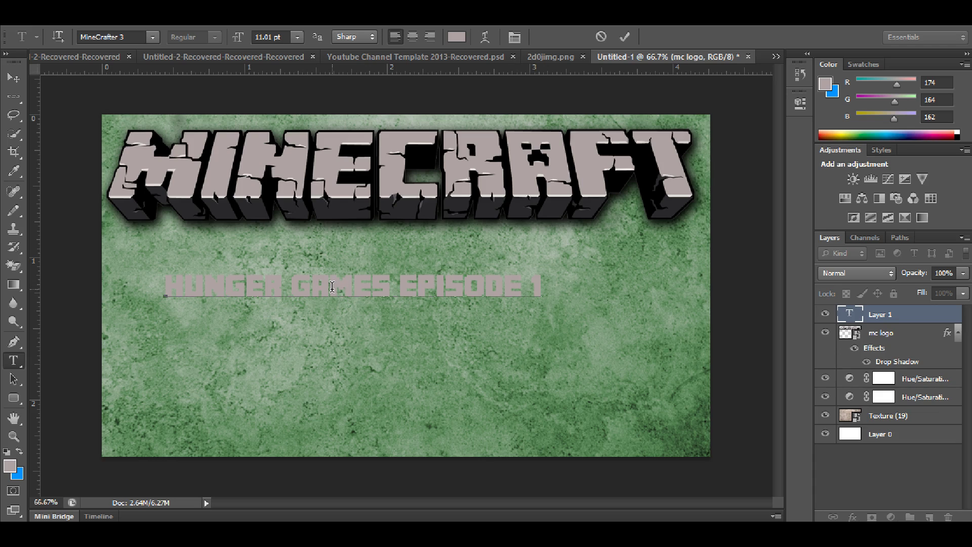
{"action": "key", "text": "Delete"}
{"action": "type", "text": "A"}
Step: Enlarge the whole "Hunger GAmes Episode 1" text to 17.01 pt and position it directly beneath the Minecraft logo
{"action": "key", "text": "ctrl+a"}
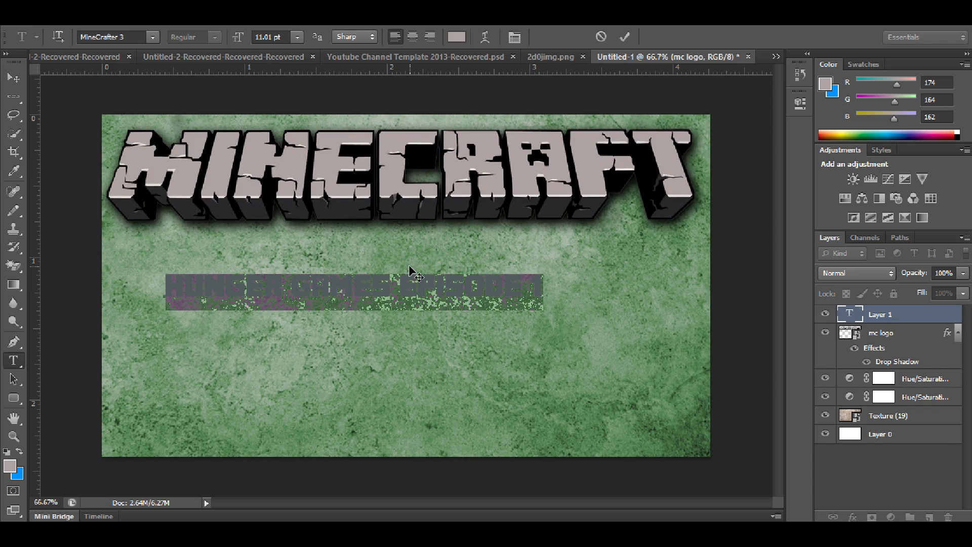
{"action": "left_click_drag", "start_coordinate": [242, 35], "coordinate": [246, 44]}
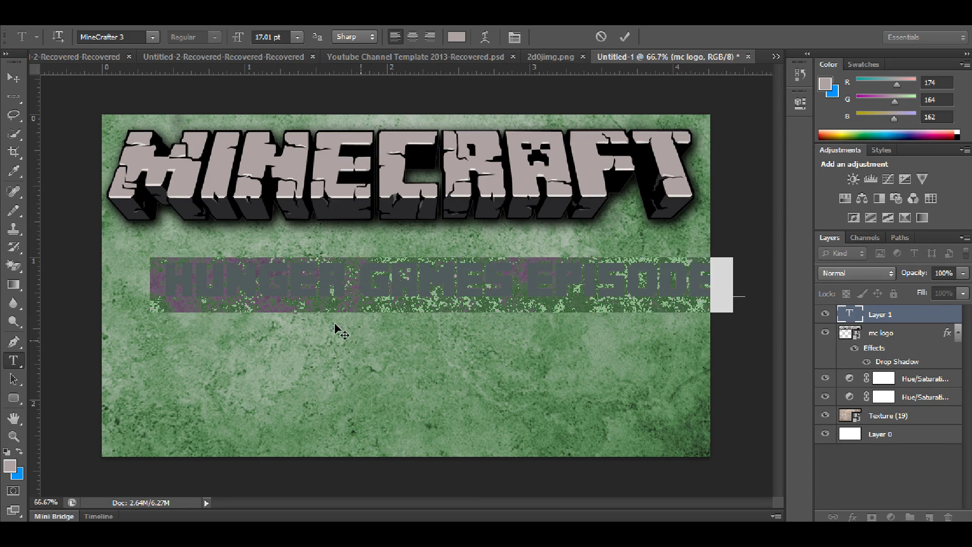
{"action": "left_click_drag", "start_coordinate": [336, 329], "coordinate": [306, 278]}
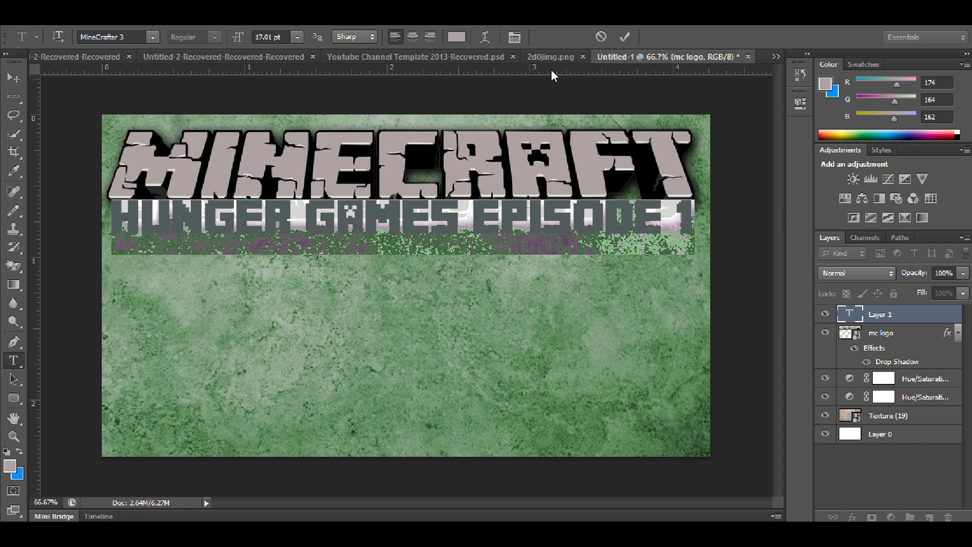
{"action": "left_click", "coordinate": [623, 34]}
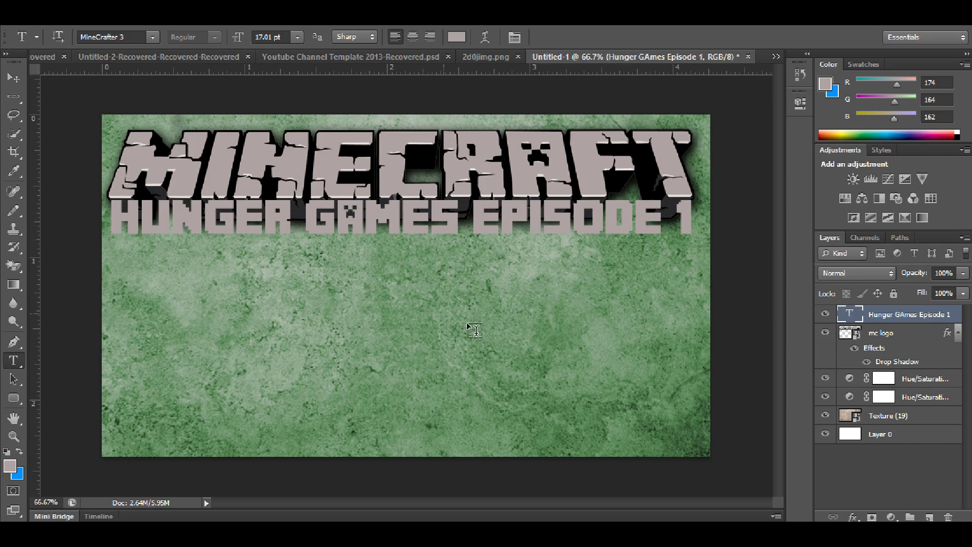
{"action": "left_click_drag", "start_coordinate": [471, 320], "coordinate": [475, 321]}
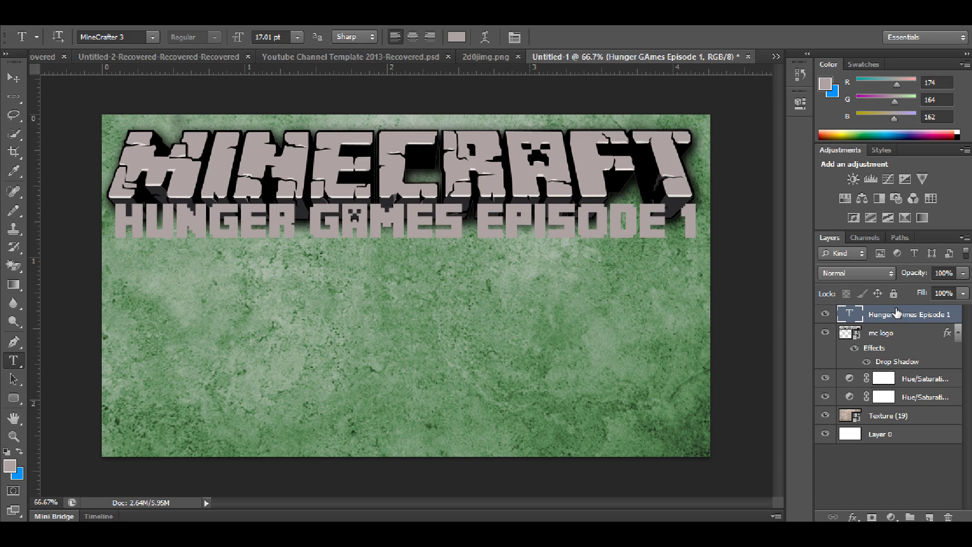
Step: Add a black outside Stroke to the "Hunger GAmes Episode 1" text layer and thicken it slightly
{"action": "right_click", "coordinate": [888, 318]}
{"action": "left_click", "coordinate": [732, 85]}
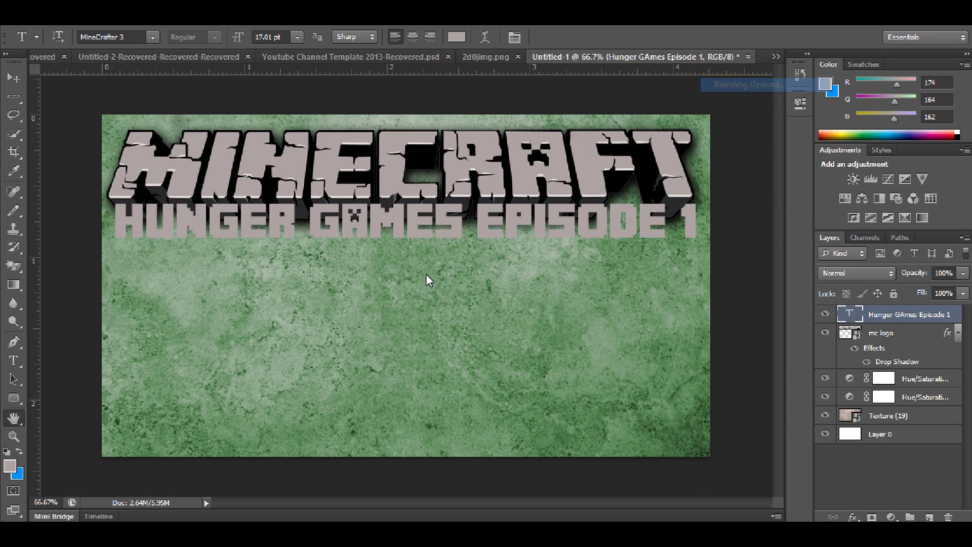
{"action": "left_click", "coordinate": [371, 199]}
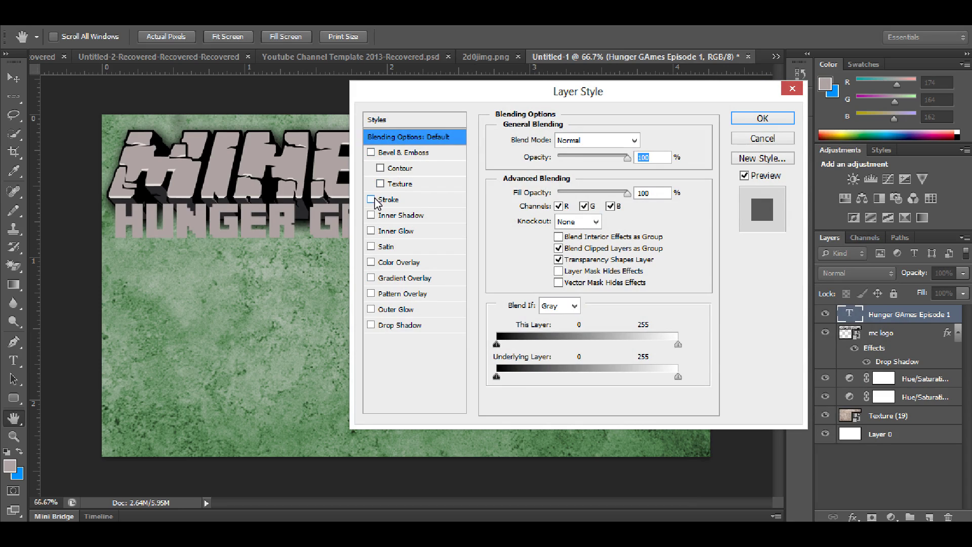
{"action": "left_click", "coordinate": [390, 201]}
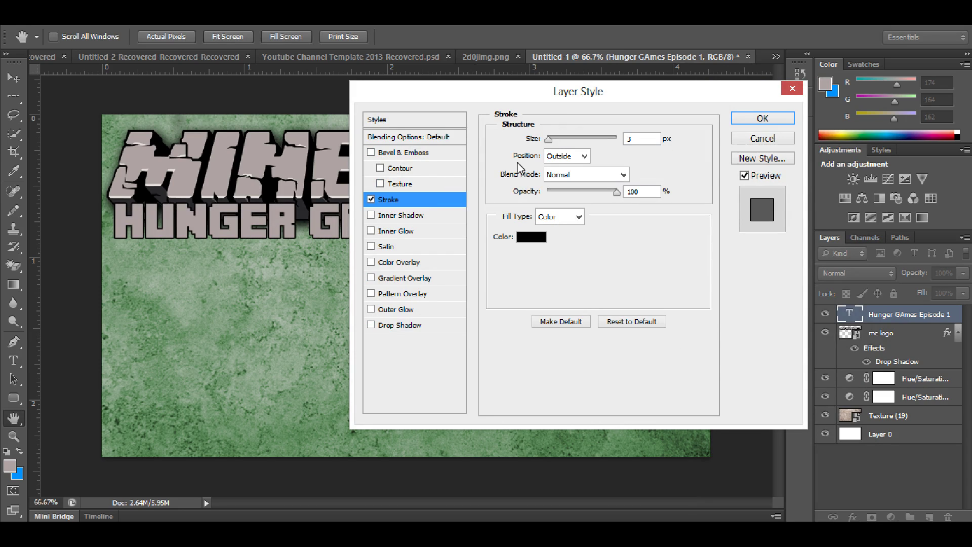
{"action": "left_click_drag", "start_coordinate": [549, 144], "coordinate": [549, 142]}
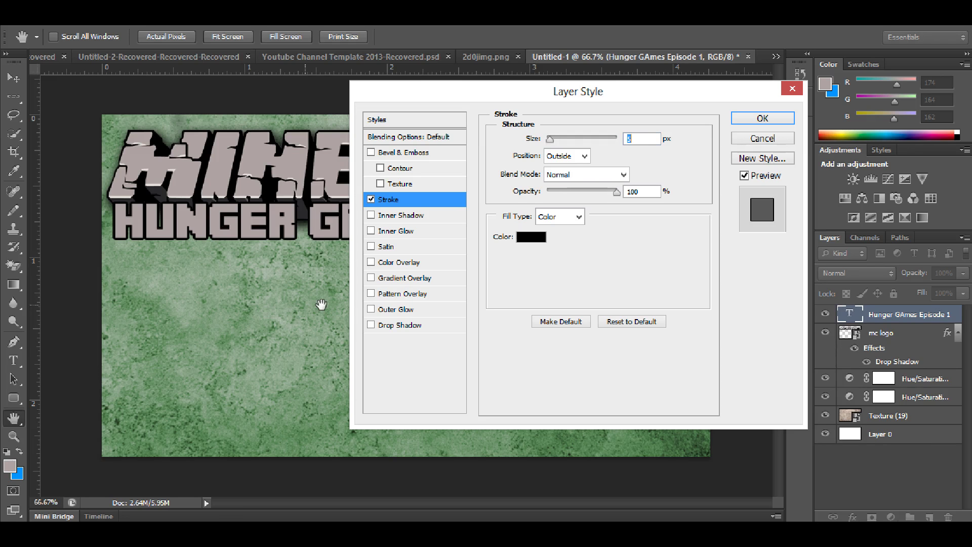
Step: Add a Gradient Overlay to the title text using the Orange, Yellow, Orange preset
{"action": "left_click", "coordinate": [410, 278]}
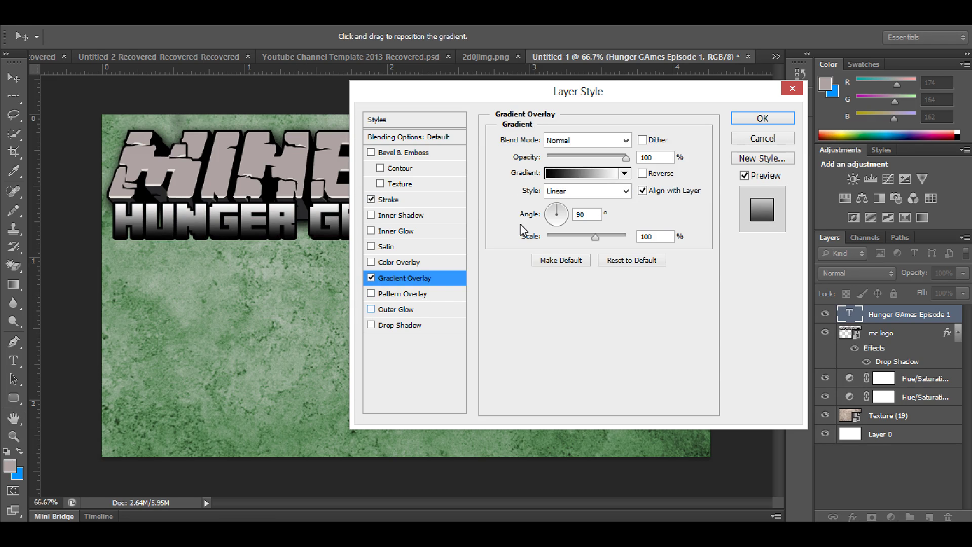
{"action": "left_click", "coordinate": [606, 173]}
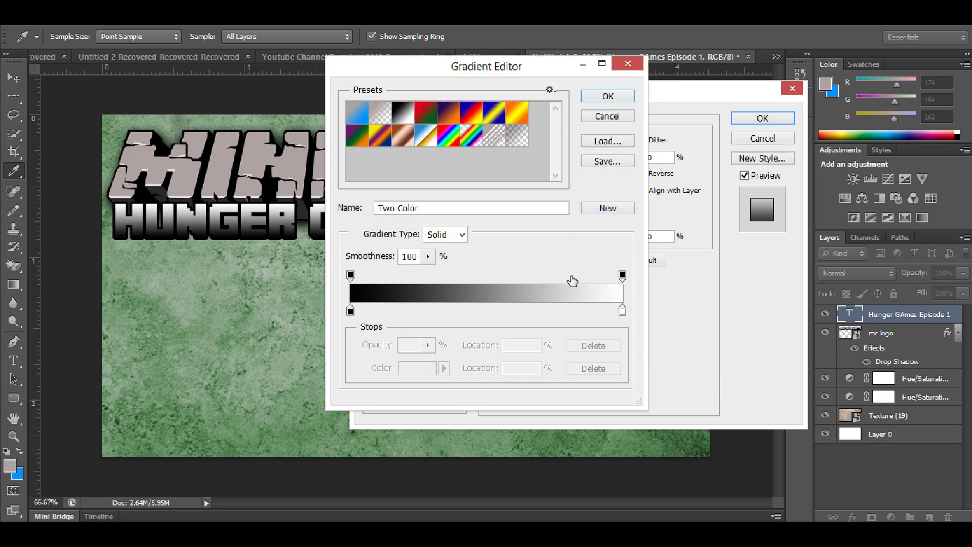
{"action": "left_click", "coordinate": [507, 122]}
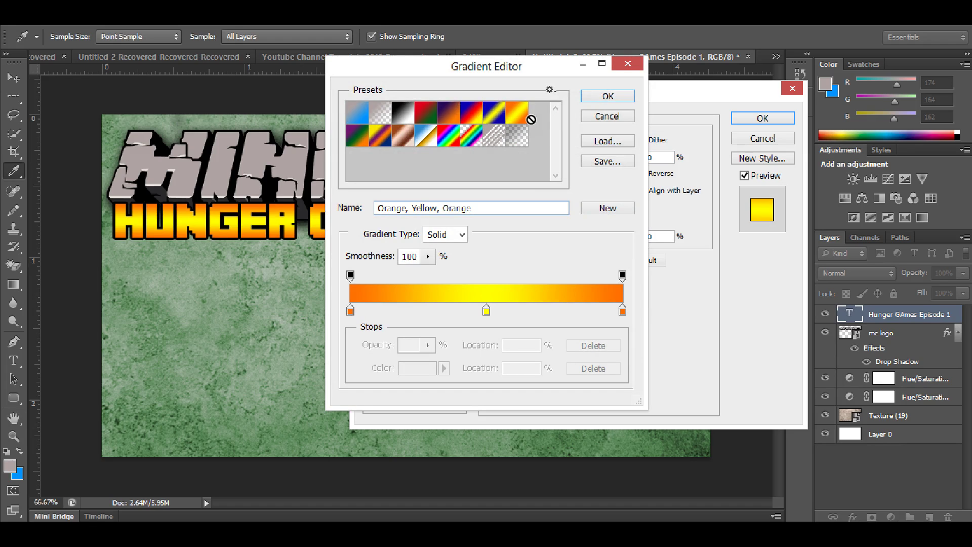
{"action": "left_click", "coordinate": [603, 98]}
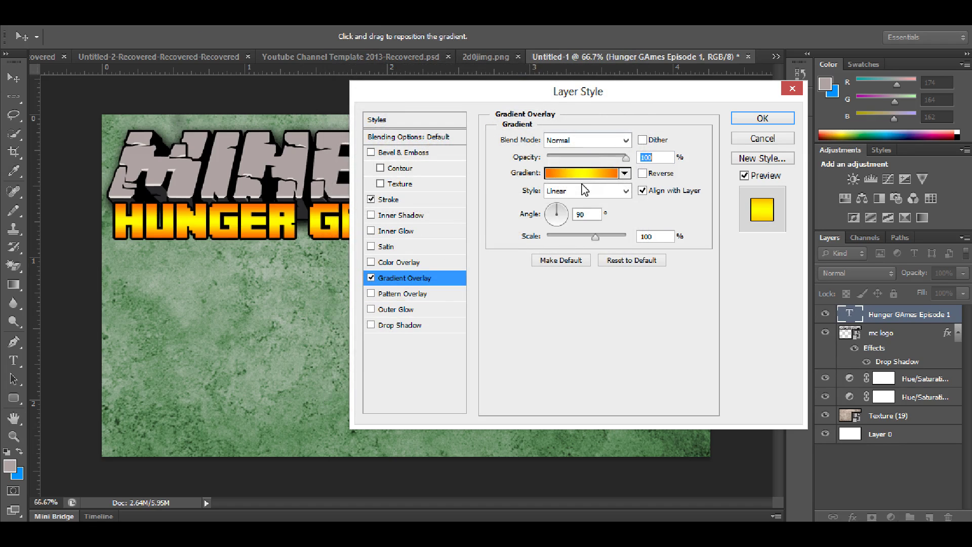
Step: Set the gradient overlay's angle to 177° and reduce its scale, then apply the layer style to the title
{"action": "left_click_drag", "start_coordinate": [561, 211], "coordinate": [533, 219]}
{"action": "left_click_drag", "start_coordinate": [510, 102], "coordinate": [497, 139]}
{"action": "mouse_move", "coordinate": [581, 275]}
{"action": "left_mouse_down"}
{"action": "mouse_move", "coordinate": [557, 280]}
{"action": "mouse_move", "coordinate": [569, 280]}
{"action": "left_mouse_up"}
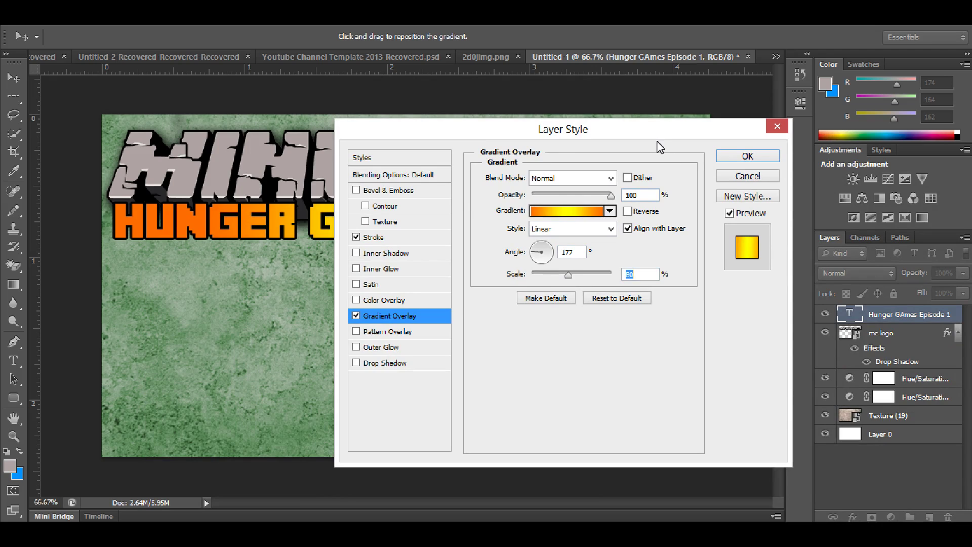
{"action": "left_click_drag", "start_coordinate": [659, 147], "coordinate": [555, 208]}
{"action": "left_click", "coordinate": [628, 221]}
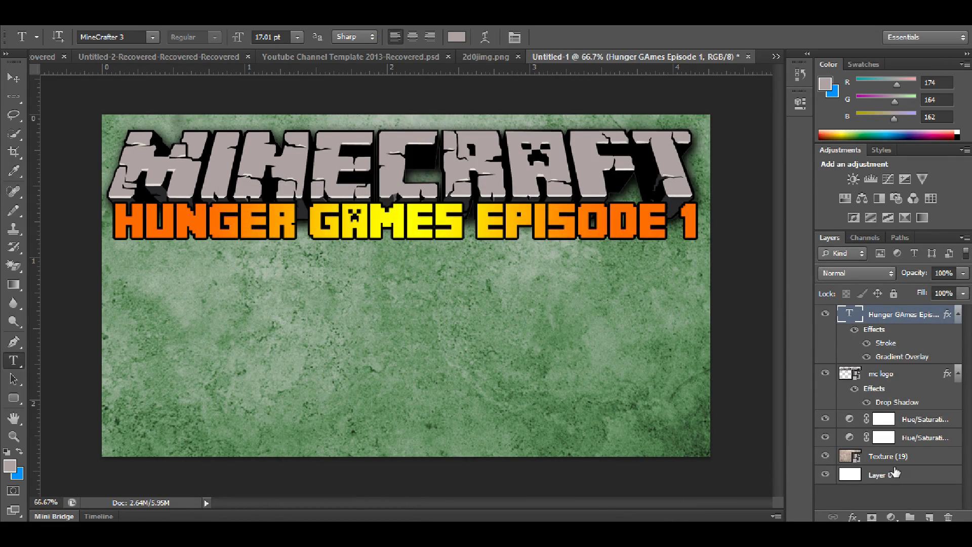
Step: Darken the green background with another Hue/Saturation adjustment layer above the lowest one, raising saturation and setting lightness to -46
{"action": "left_click", "coordinate": [909, 437]}
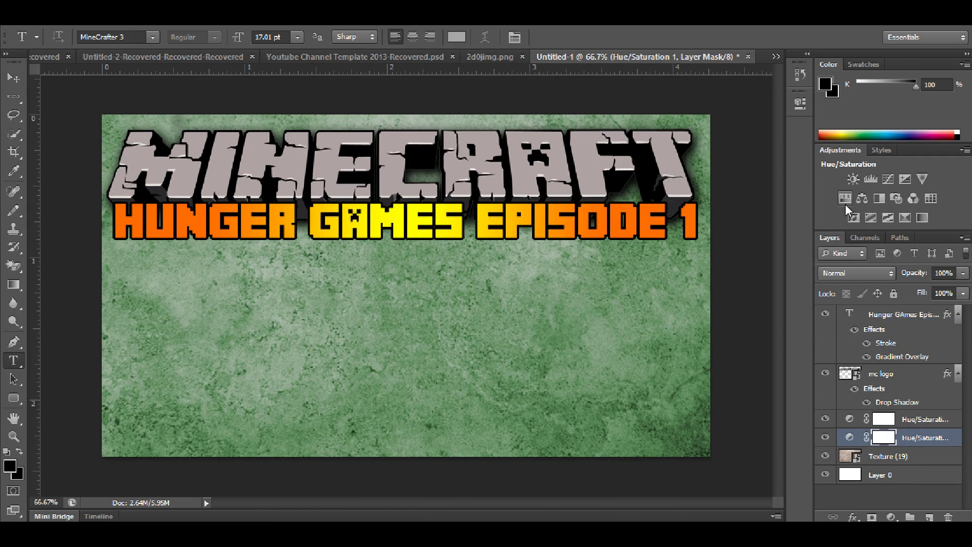
{"action": "left_click", "coordinate": [845, 199]}
{"action": "left_click_drag", "start_coordinate": [676, 246], "coordinate": [640, 247]}
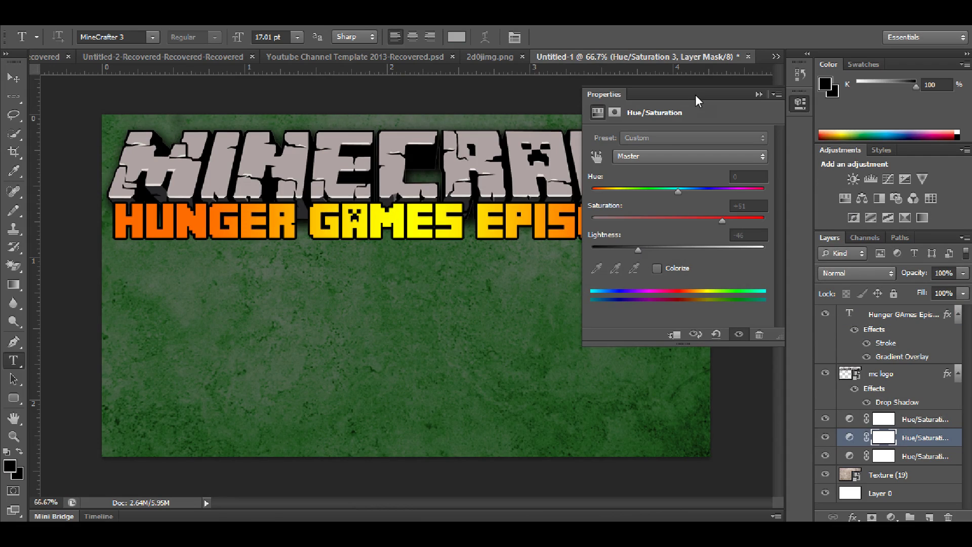
{"action": "left_click", "coordinate": [758, 94]}
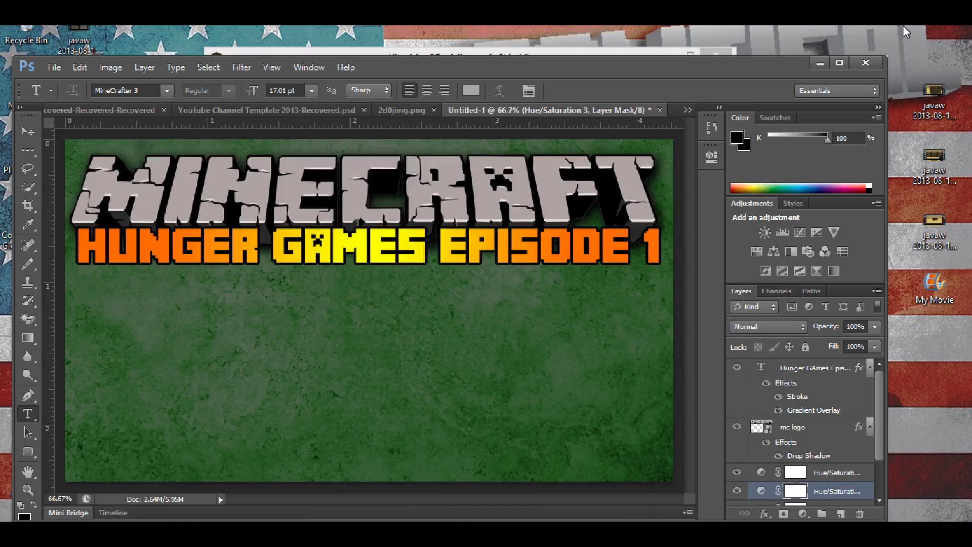
Step: Place the Tut character image from the desktop into the thumbnail document
{"action": "left_click_drag", "start_coordinate": [760, 71], "coordinate": [779, 143]}
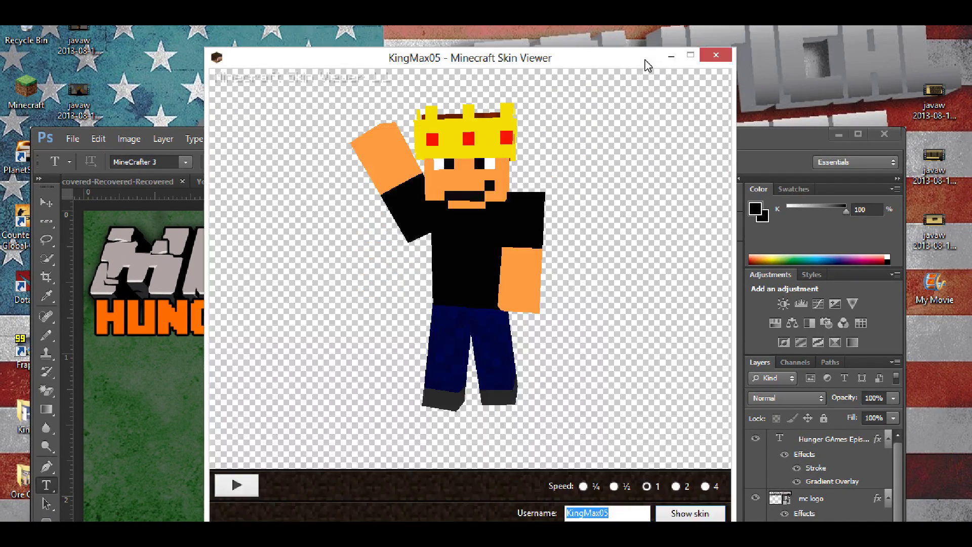
{"action": "left_click", "coordinate": [650, 65]}
{"action": "left_click", "coordinate": [675, 57]}
{"action": "left_click_drag", "start_coordinate": [539, 112], "coordinate": [670, 38]}
{"action": "left_click_drag", "start_coordinate": [178, 393], "coordinate": [294, 388]}
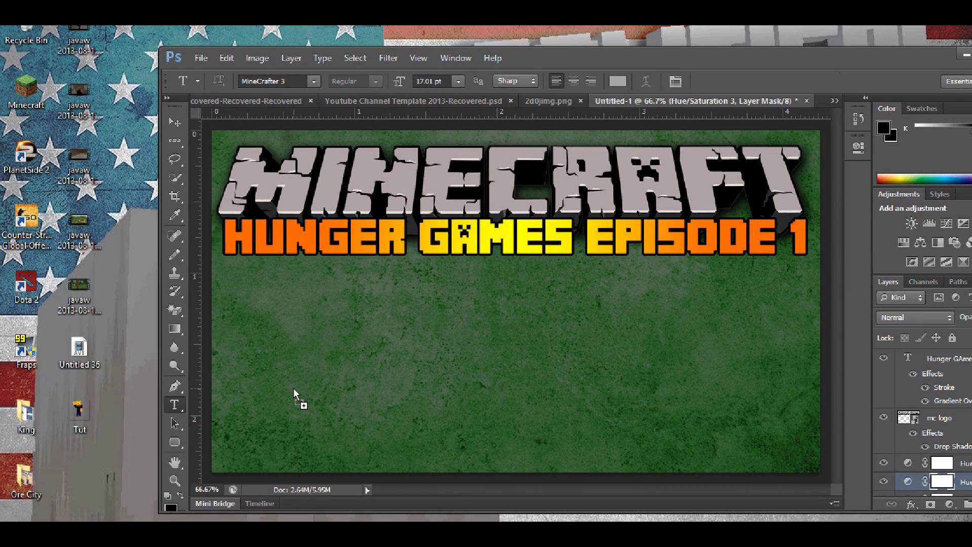
{"action": "left_click_drag", "start_coordinate": [713, 68], "coordinate": [573, 48]}
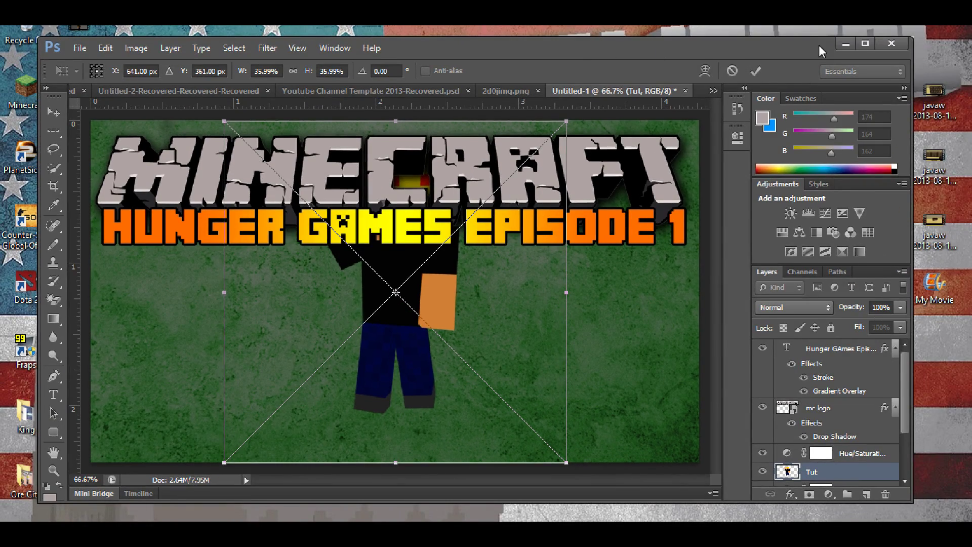
{"action": "left_click", "coordinate": [864, 44]}
Step: Scale the Tut character to 24.05% and position it near the canvas centre below the episode title, at about X 644.5, Y 541.5 px
{"action": "left_click_drag", "start_coordinate": [506, 349], "coordinate": [506, 387]}
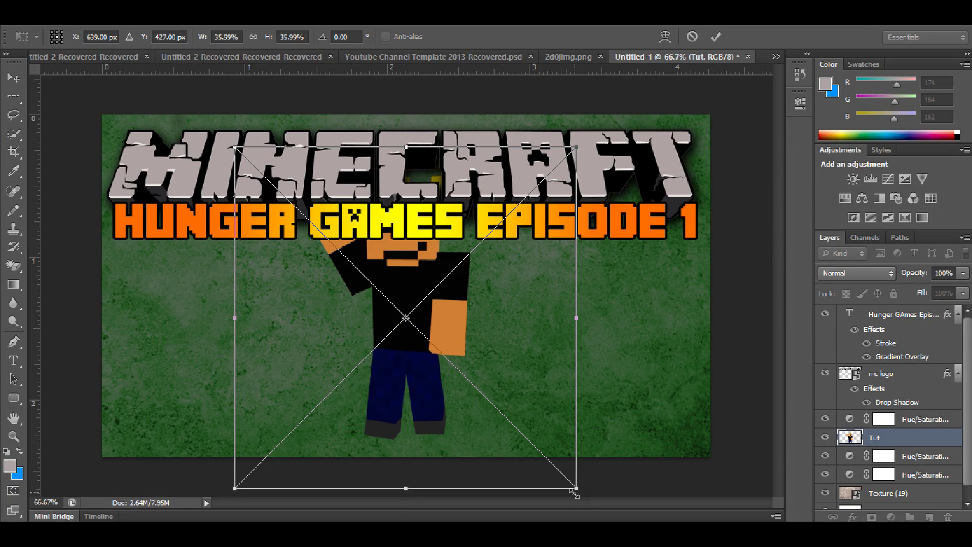
{"action": "left_click_drag", "start_coordinate": [577, 488], "coordinate": [416, 327]}
{"action": "left_click_drag", "start_coordinate": [408, 263], "coordinate": [582, 392]}
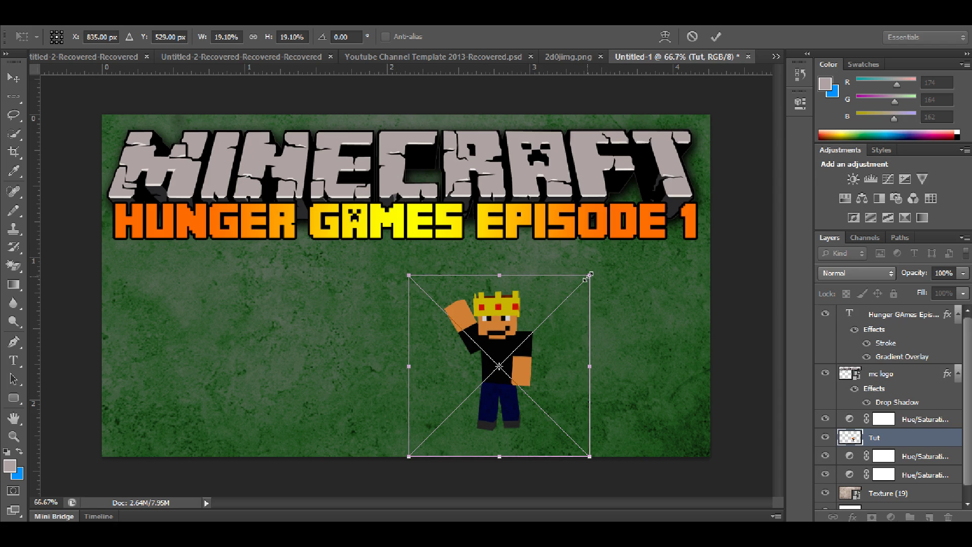
{"action": "left_click_drag", "start_coordinate": [587, 277], "coordinate": [634, 229]}
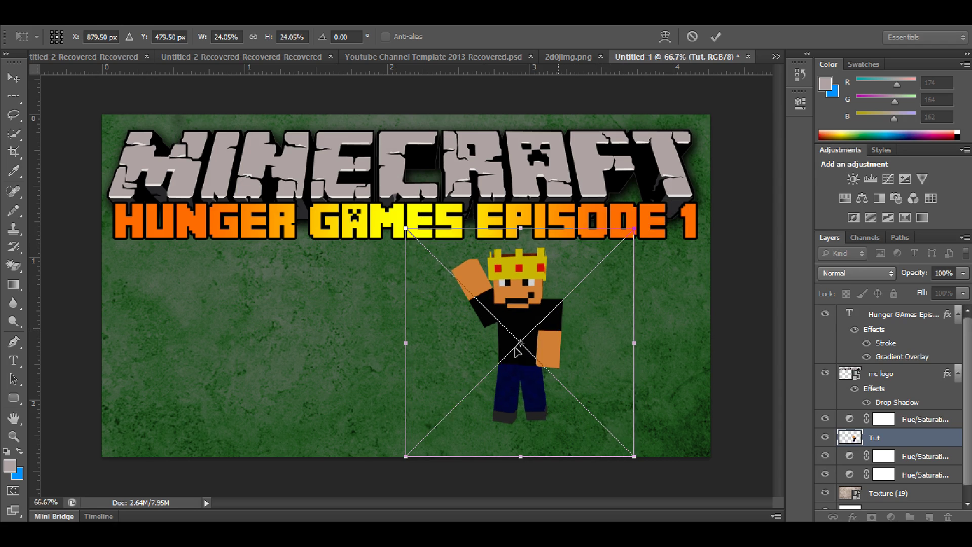
{"action": "left_click_drag", "start_coordinate": [516, 352], "coordinate": [444, 363]}
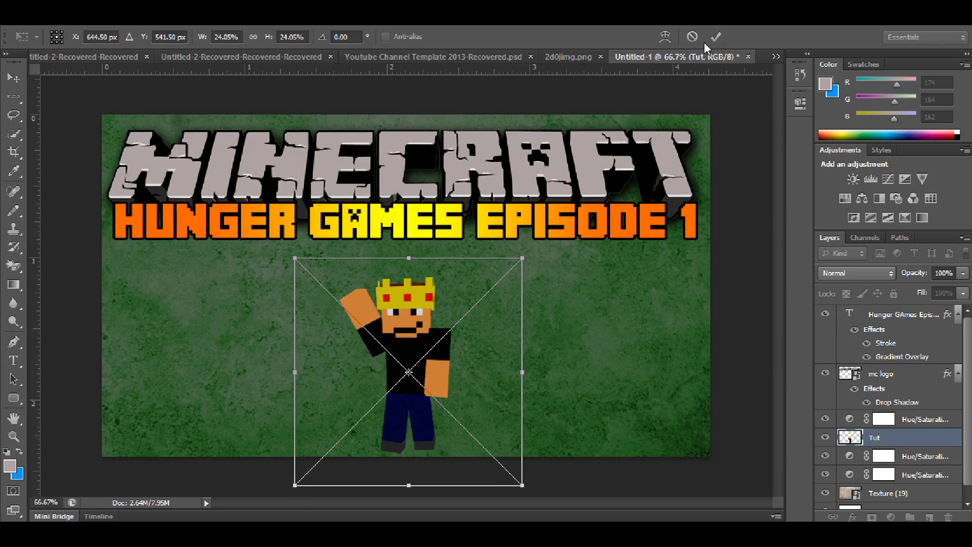
{"action": "left_click", "coordinate": [715, 36]}
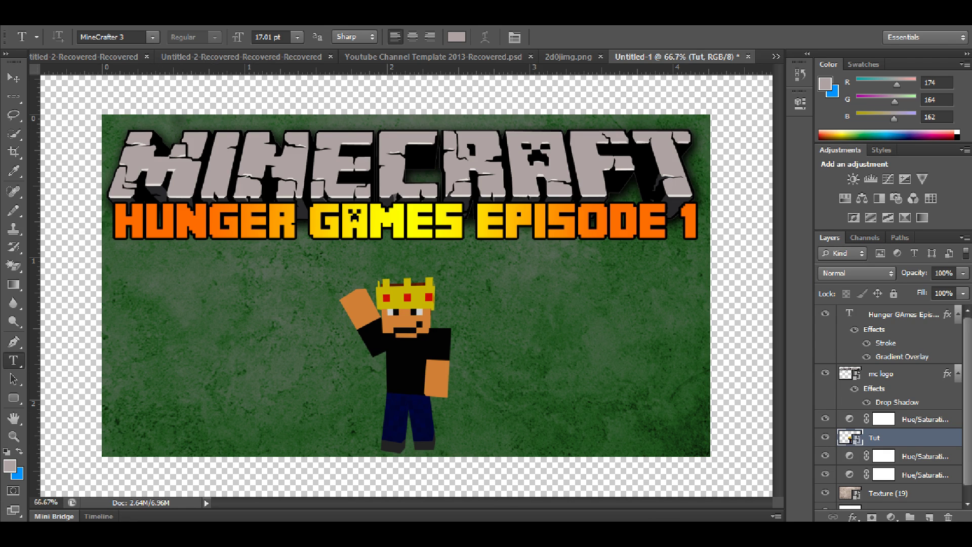
Step: Switch to the browser and examine the skydoesminecraft video thumbnails on YouTube for layout ideas, then return to Photoshop
{"action": "key", "text": "alt+Tab"}
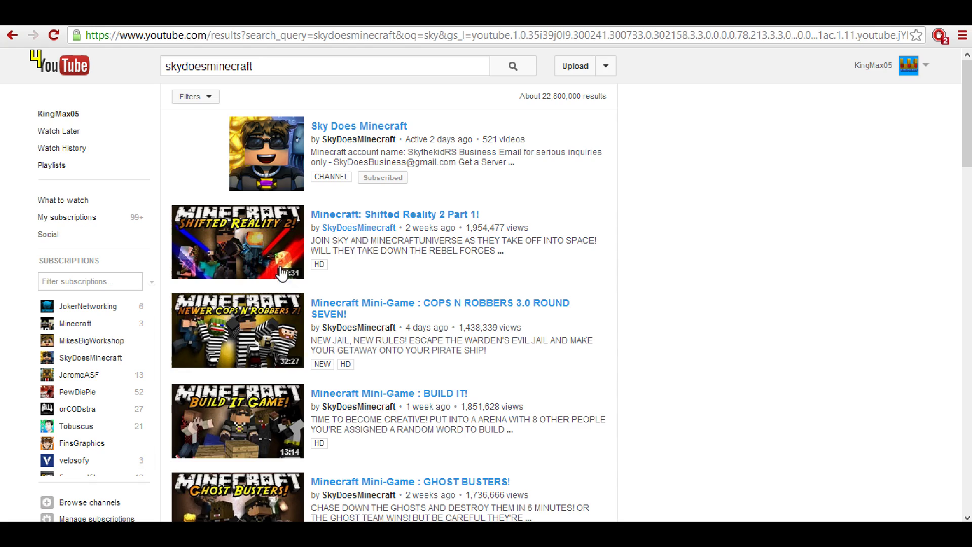
{"action": "scroll", "coordinate": [165, 463], "scroll_direction": "down", "scroll_amount": 4}
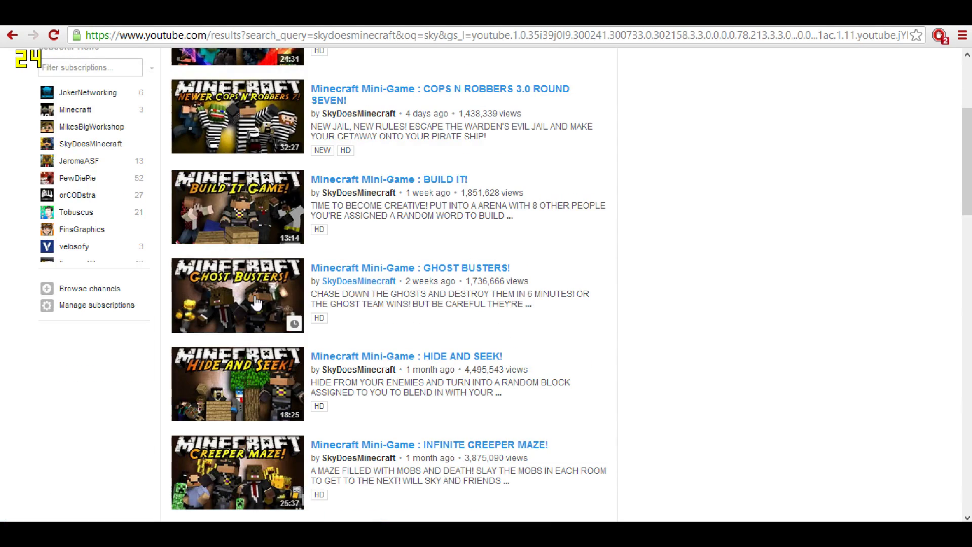
{"action": "scroll", "coordinate": [245, 329], "scroll_direction": "down", "scroll_amount": 3}
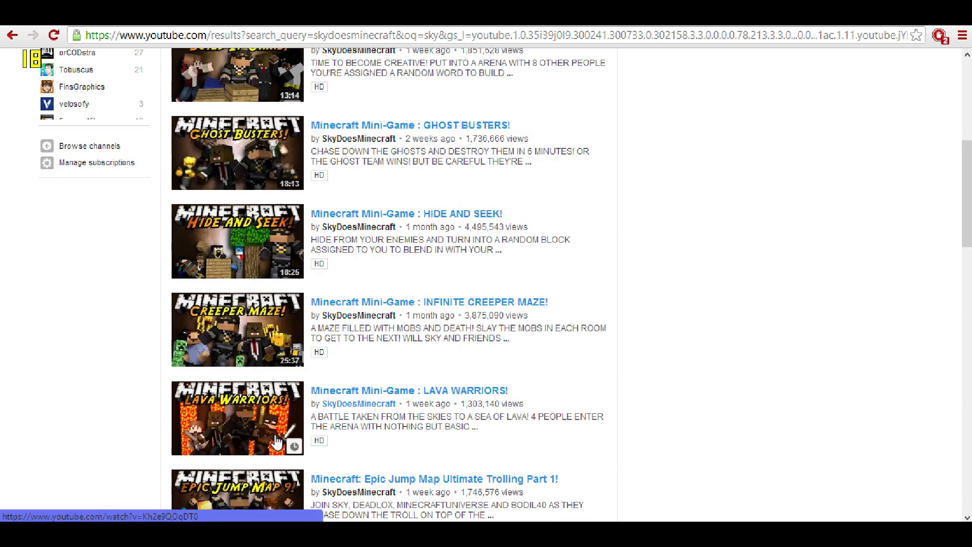
{"action": "scroll", "coordinate": [244, 412], "scroll_direction": "down", "scroll_amount": 3}
{"action": "scroll", "coordinate": [244, 413], "scroll_direction": "down", "scroll_amount": 6}
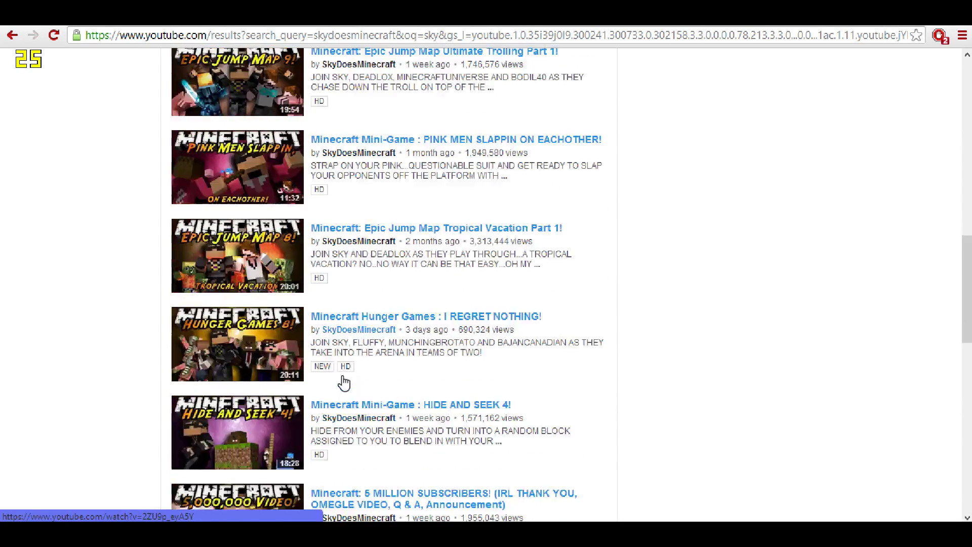
{"action": "left_click", "coordinate": [102, 531]}
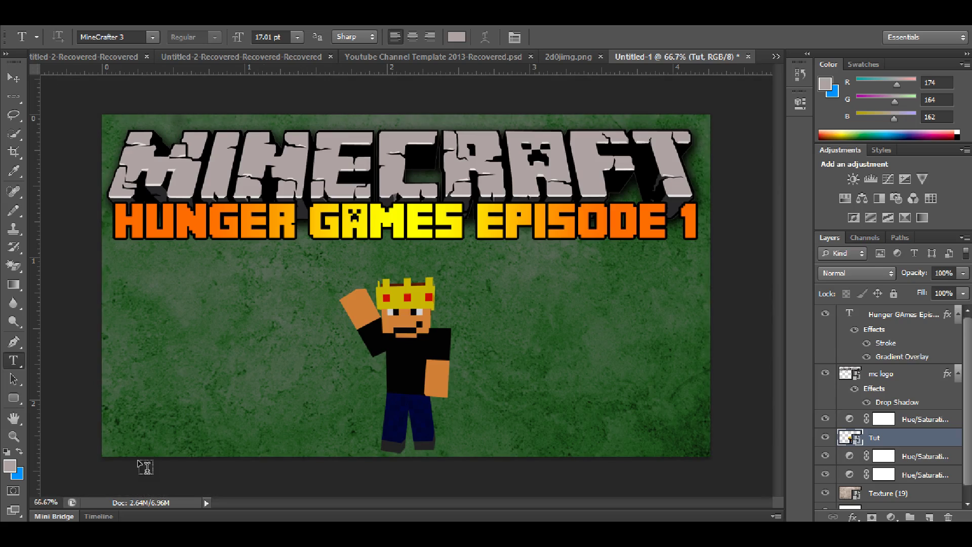
Step: Switch to the browser and search Google Images for "minecraft diamond sword"
{"action": "left_click", "coordinate": [66, 446]}
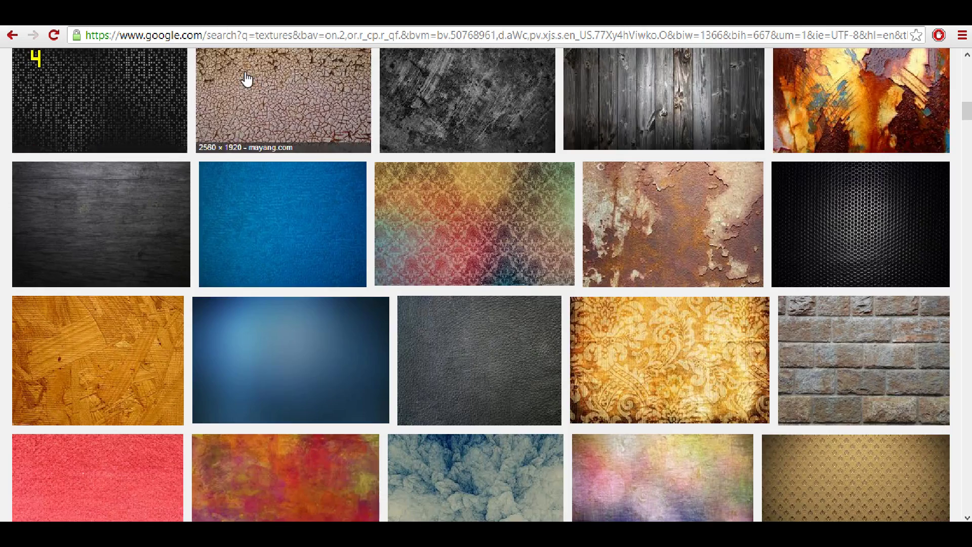
{"action": "scroll", "coordinate": [231, 143], "scroll_direction": "up", "scroll_amount": 10}
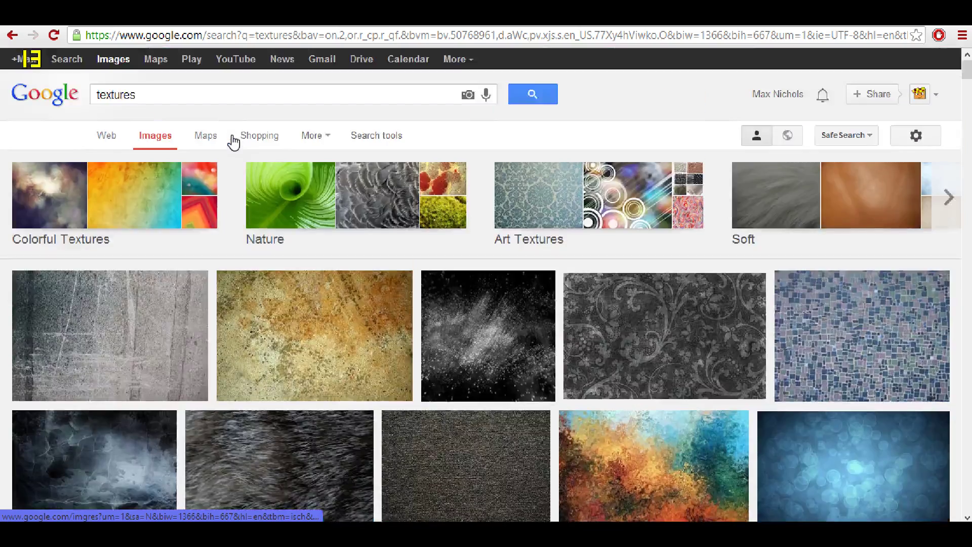
{"action": "double_click", "coordinate": [116, 94]}
{"action": "type", "text": "Mi"}
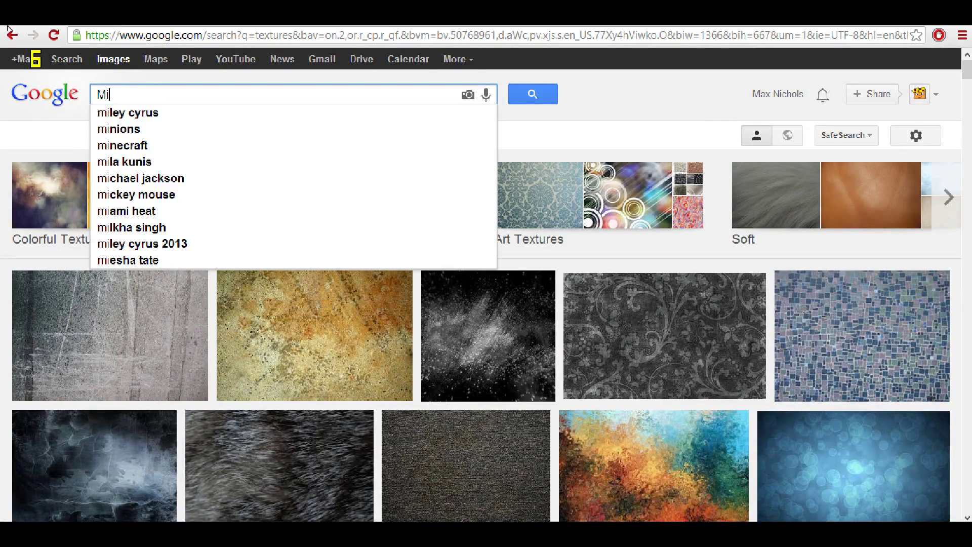
{"action": "type", "text": "necraft diamond "}
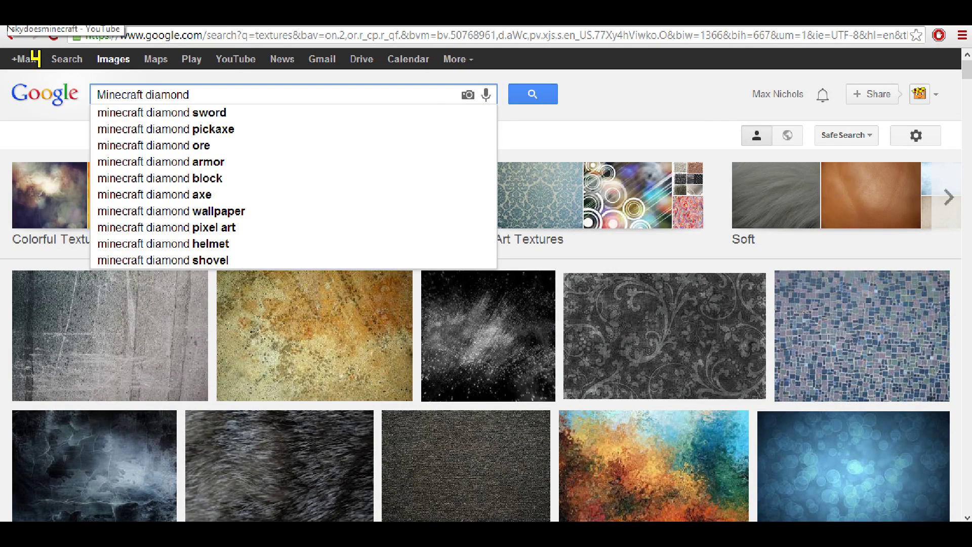
{"action": "type", "text": "sw"}
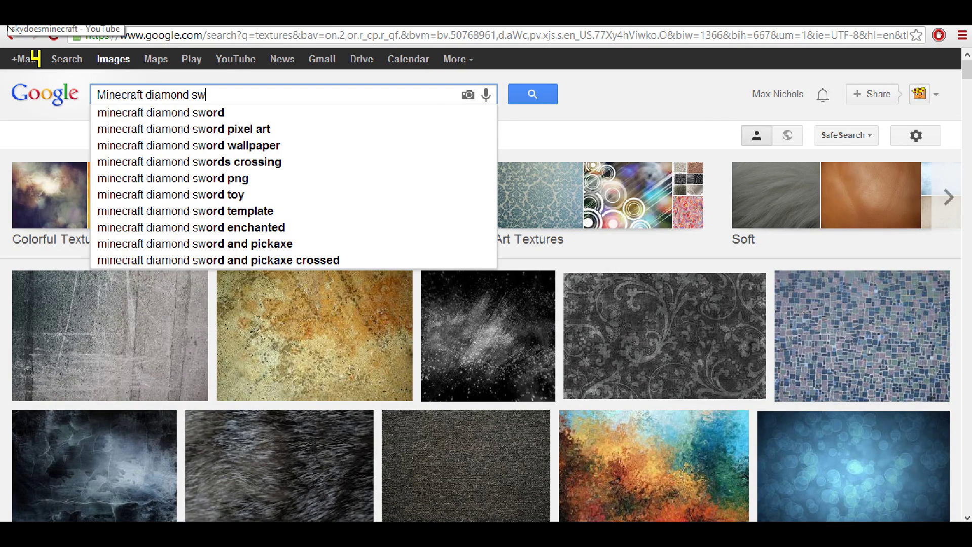
{"action": "left_click", "coordinate": [199, 117]}
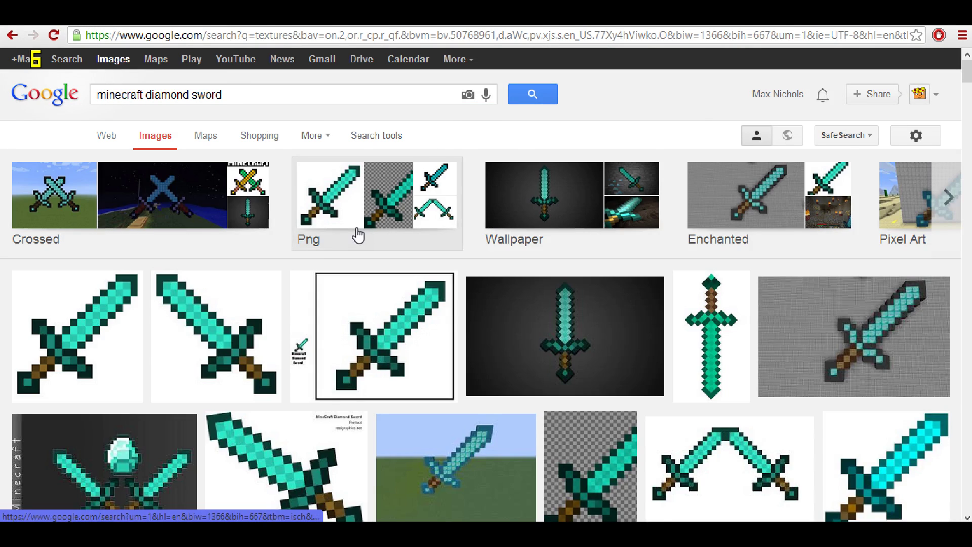
Step: From the Png group of the image results, save the minecraftopia diamond sword image to the desktop as a PNG named diamond_sword
{"action": "left_click", "coordinate": [358, 236]}
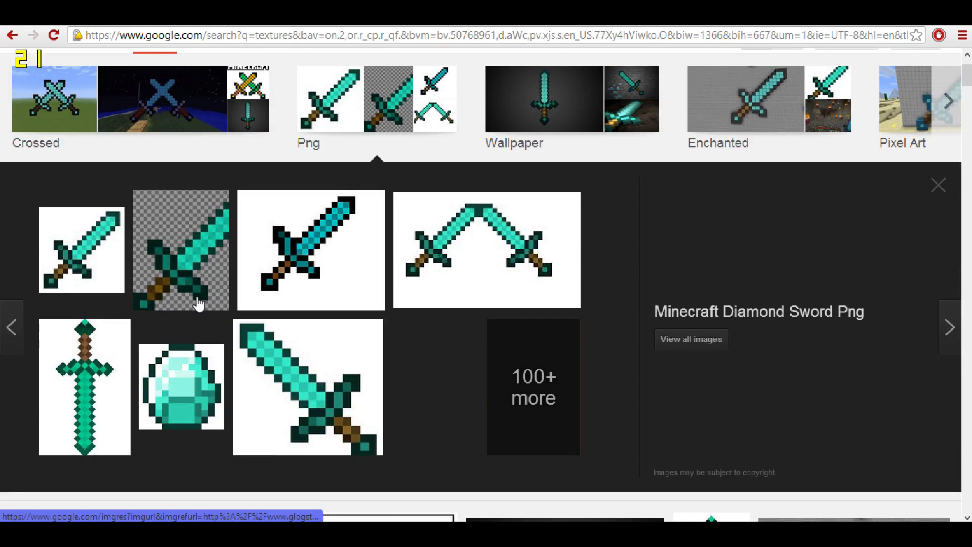
{"action": "left_click", "coordinate": [69, 238]}
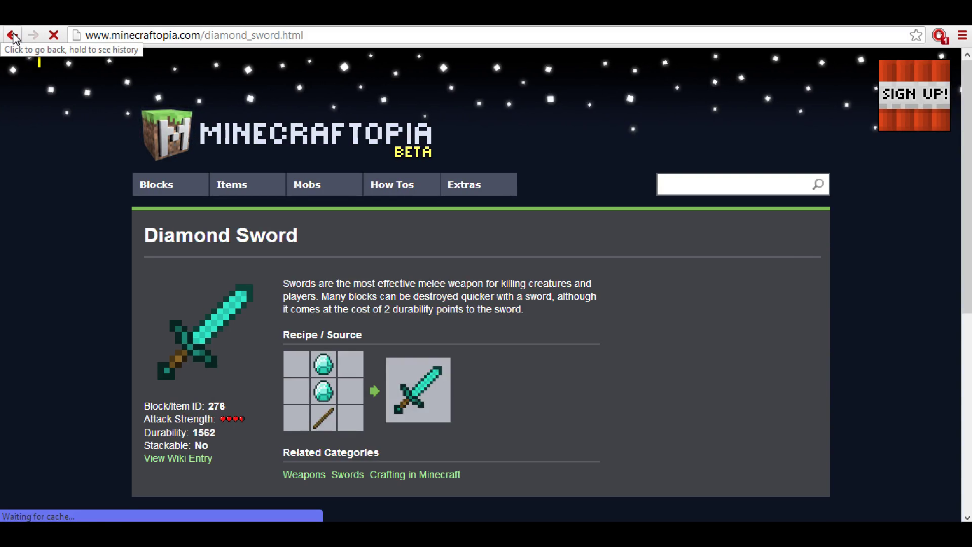
{"action": "left_click", "coordinate": [12, 35]}
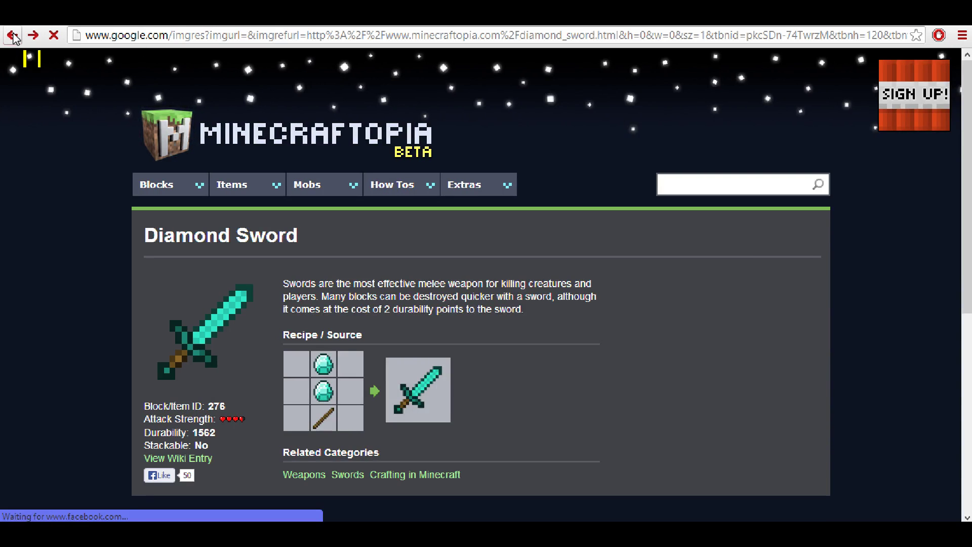
{"action": "right_click", "coordinate": [323, 282]}
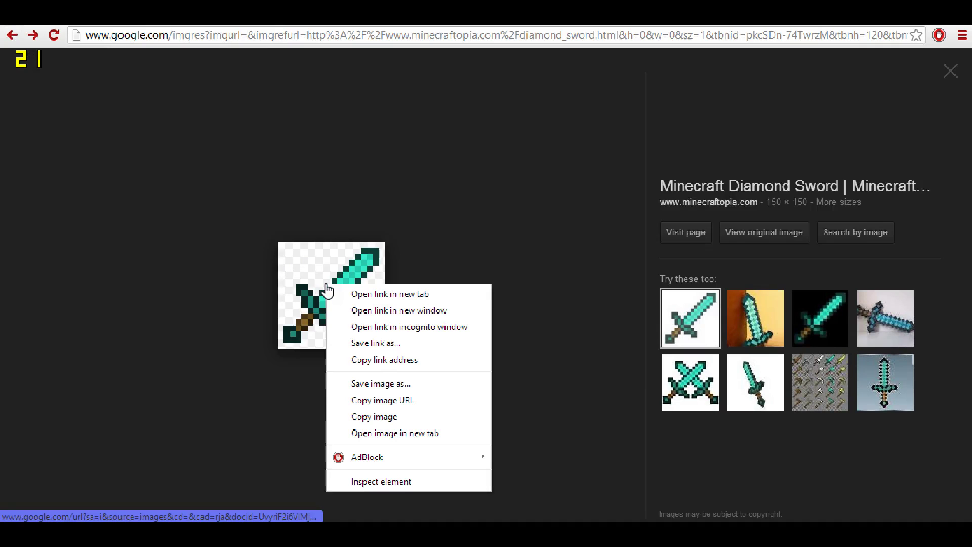
{"action": "left_click", "coordinate": [388, 381]}
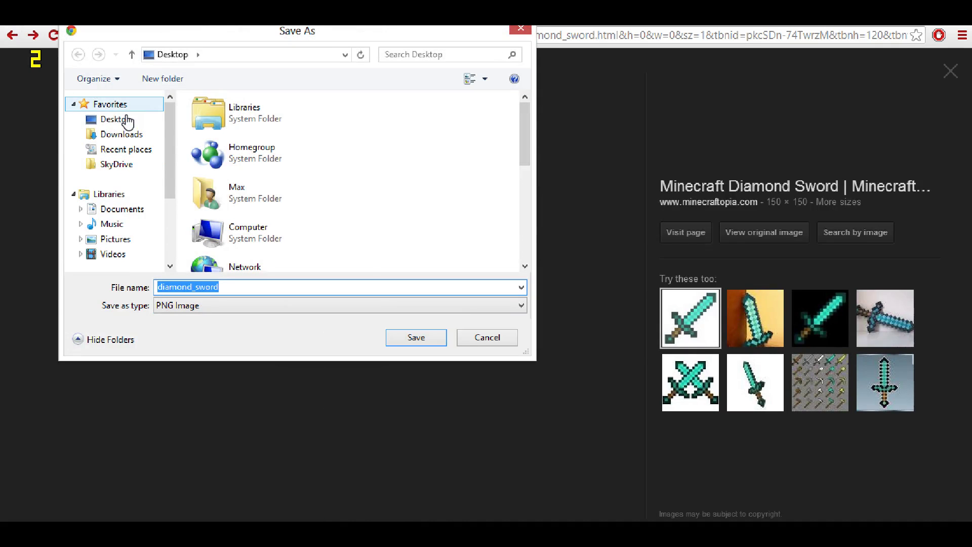
{"action": "left_click", "coordinate": [124, 120]}
{"action": "left_click", "coordinate": [412, 347]}
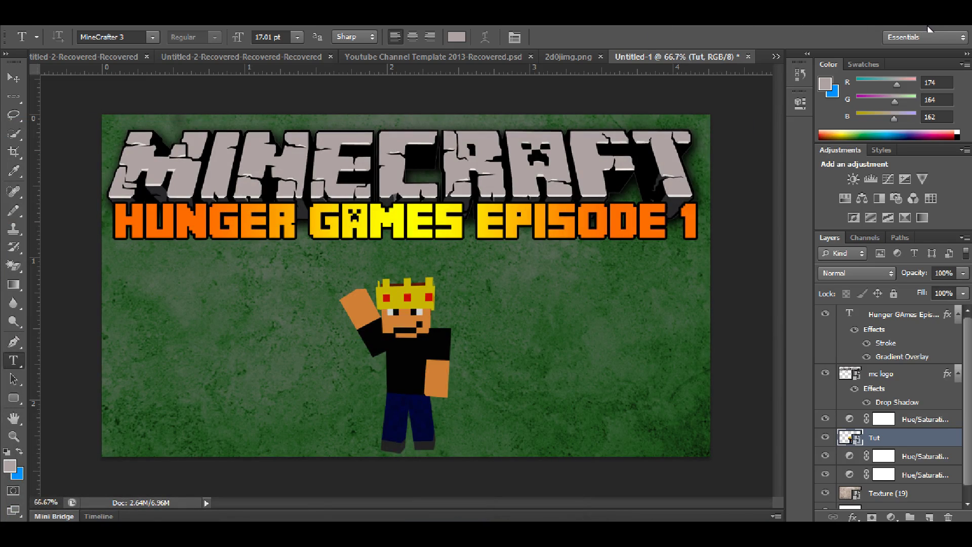
Step: Switch to Photoshop and place the diamond_sword image from the desktop into the thumbnail document
{"action": "left_click", "coordinate": [928, 26]}
{"action": "left_click_drag", "start_coordinate": [718, 51], "coordinate": [875, 47]}
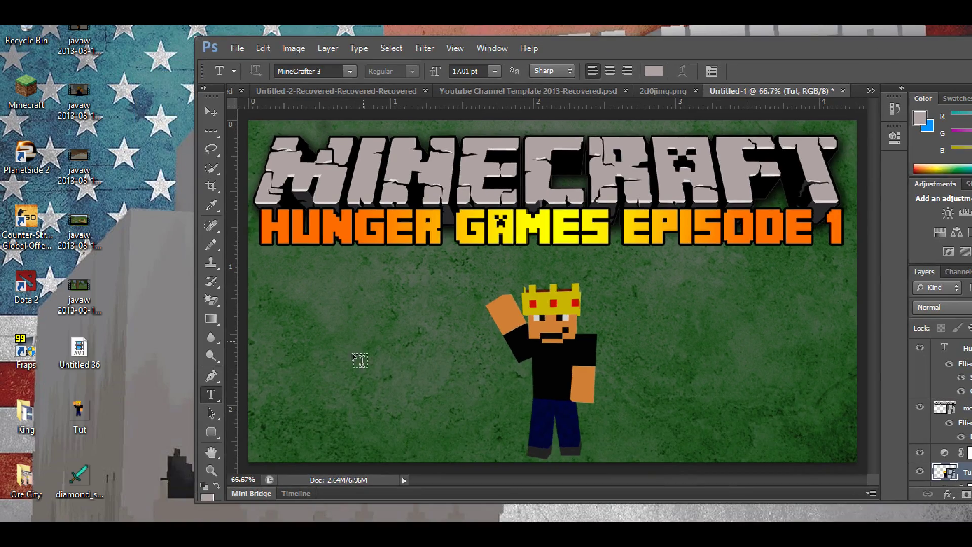
{"action": "left_click_drag", "start_coordinate": [78, 476], "coordinate": [476, 304]}
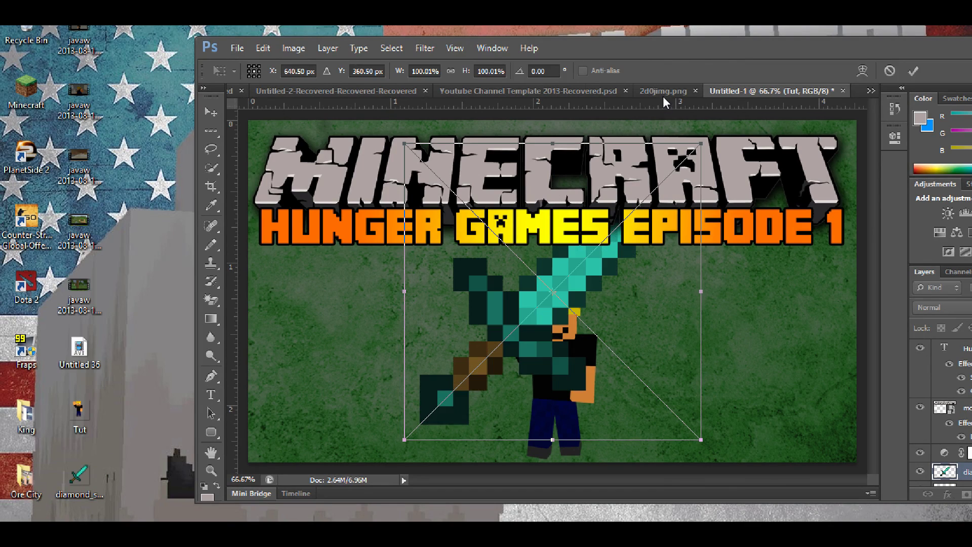
{"action": "left_click_drag", "start_coordinate": [714, 52], "coordinate": [459, 31]}
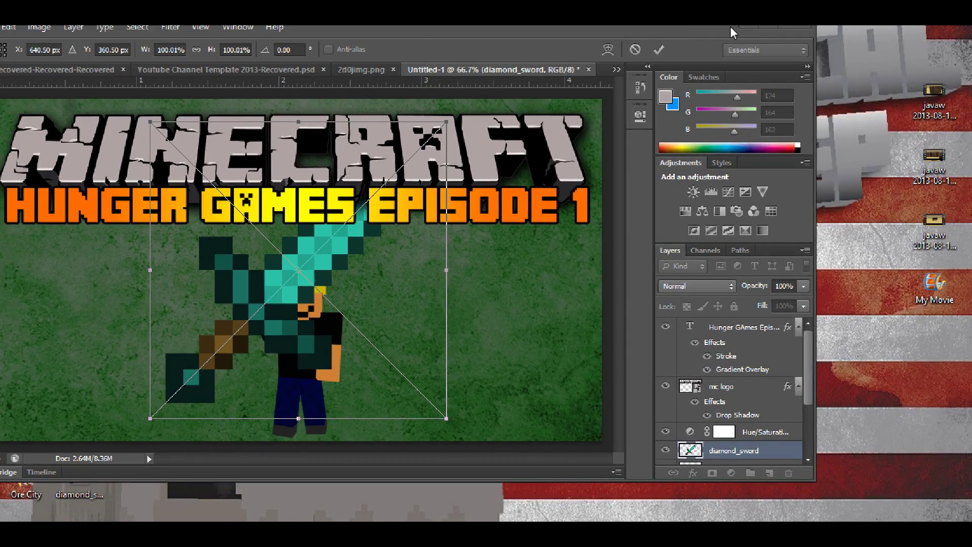
{"action": "left_click", "coordinate": [769, 27]}
Step: Scale the sword to 31.84%, rotate it 15.79° and position it over the character's raised hand at about X 596.5, Y 358.5 px
{"action": "left_click_drag", "start_coordinate": [557, 438], "coordinate": [329, 238]}
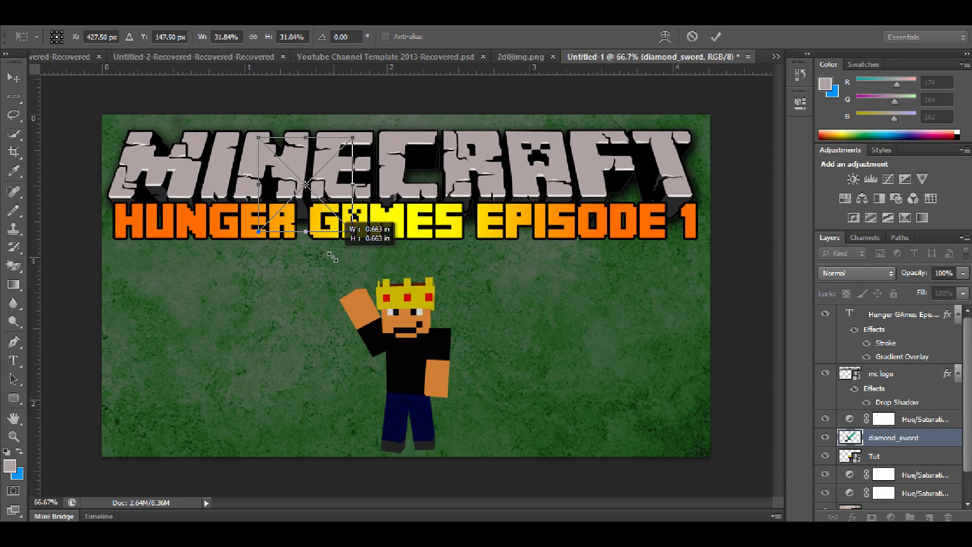
{"action": "left_click_drag", "start_coordinate": [309, 156], "coordinate": [380, 253]}
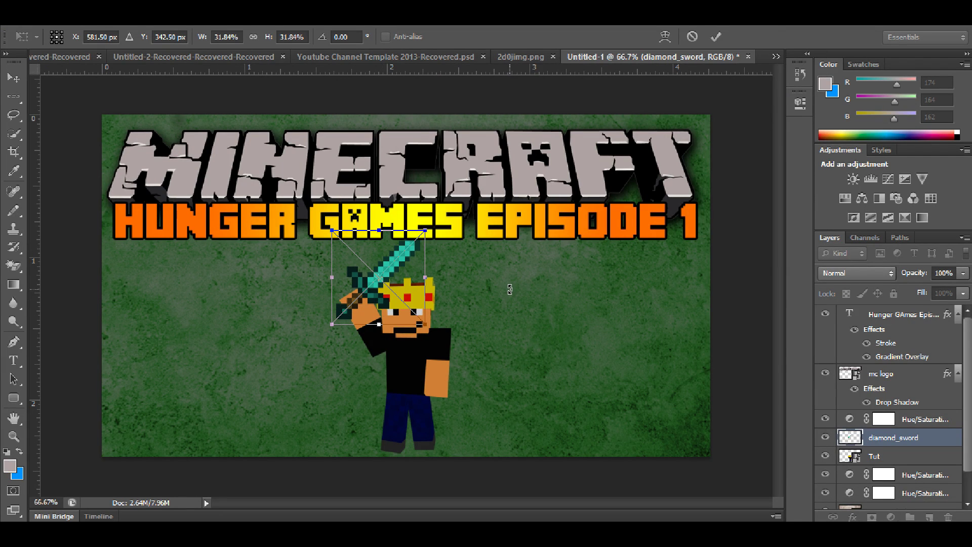
{"action": "left_click_drag", "start_coordinate": [459, 275], "coordinate": [467, 294]}
{"action": "left_click_drag", "start_coordinate": [368, 282], "coordinate": [368, 285]}
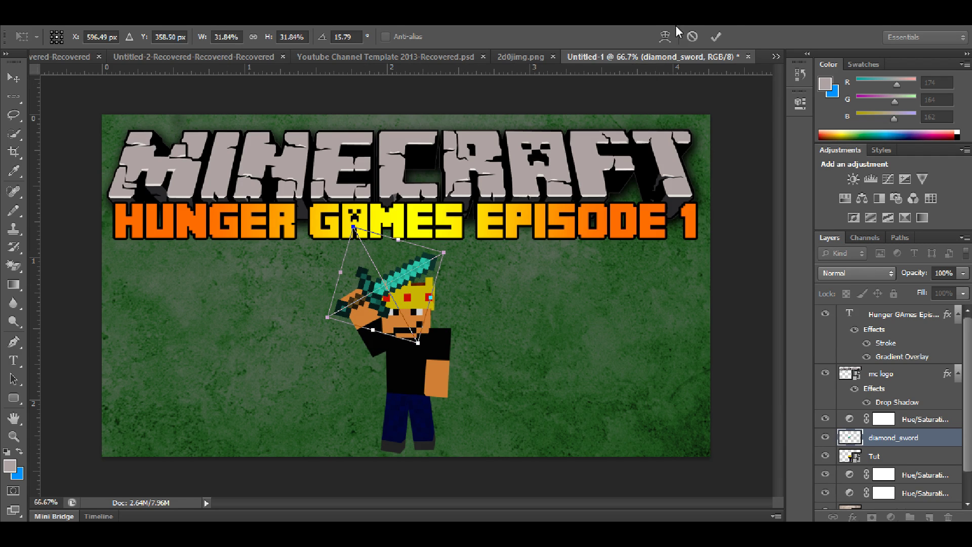
{"action": "left_click", "coordinate": [716, 36]}
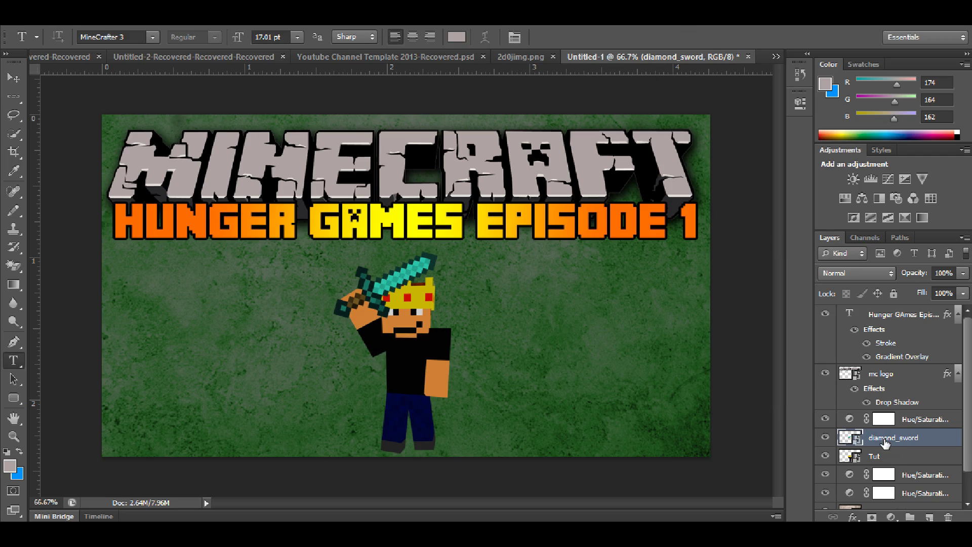
Step: Nudge the sword slightly to fit the raised hand and move the diamond_sword layer beneath the Tut layer
{"action": "left_click_drag", "start_coordinate": [885, 443], "coordinate": [870, 473]}
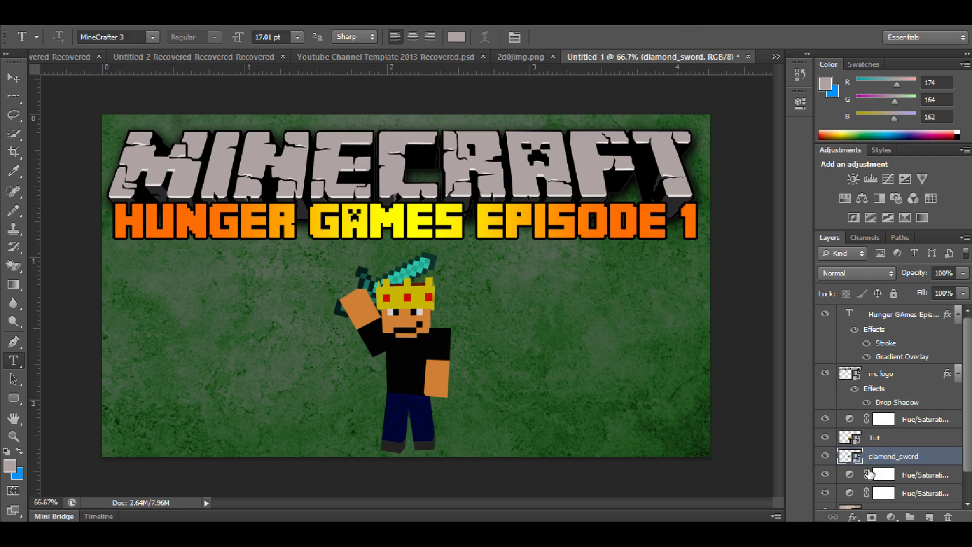
{"action": "left_click_drag", "start_coordinate": [887, 458], "coordinate": [886, 437]}
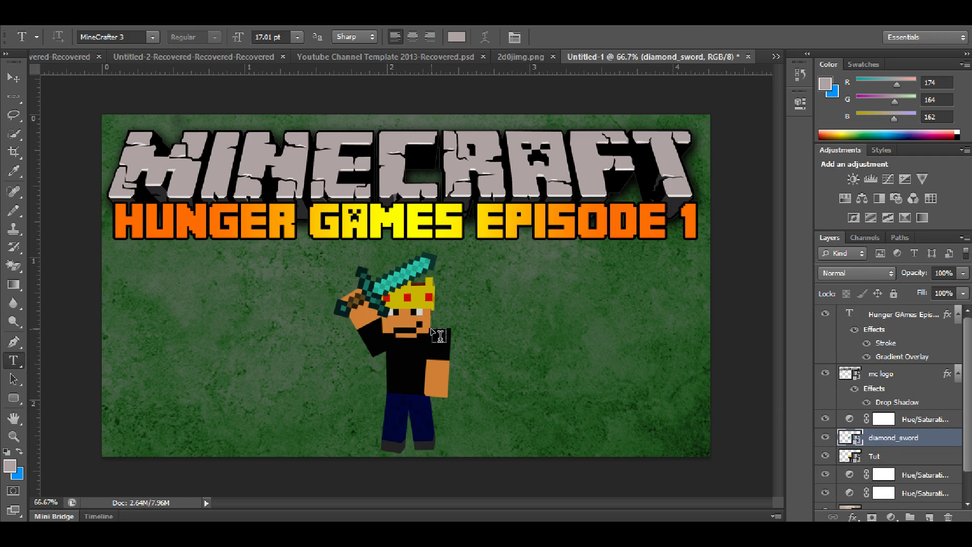
{"action": "mouse_move", "coordinate": [429, 330]}
{"action": "left_mouse_down"}
{"action": "mouse_move", "coordinate": [516, 418]}
{"action": "mouse_move", "coordinate": [448, 329]}
{"action": "mouse_move", "coordinate": [427, 334]}
{"action": "left_mouse_up"}
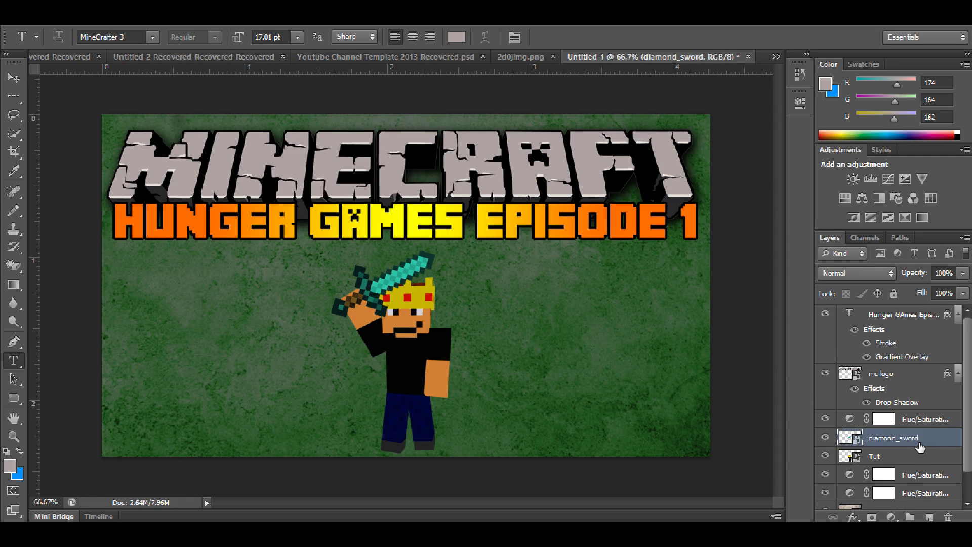
{"action": "left_click_drag", "start_coordinate": [881, 439], "coordinate": [890, 459]}
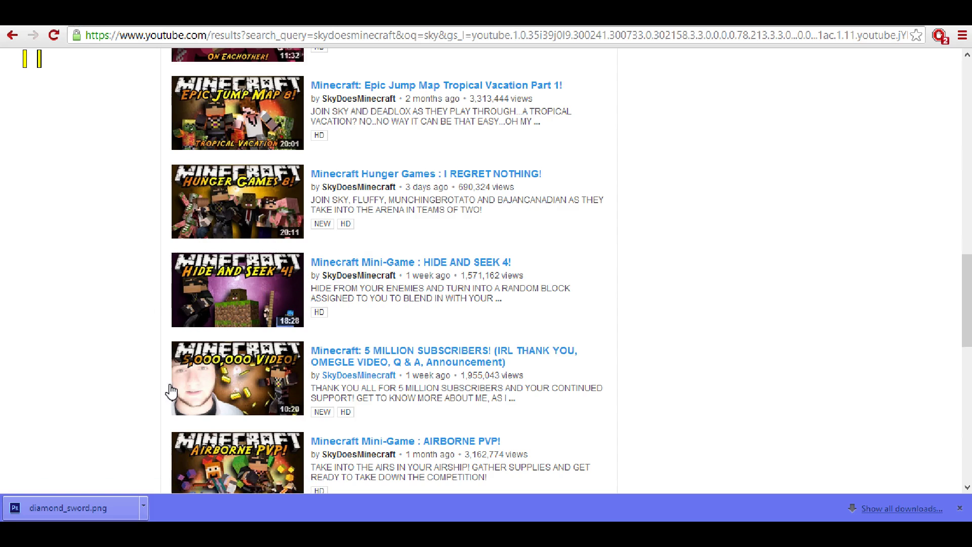
Step: Switch to the browser and compare the backgrounds and dark edges of the skydoesminecraft video thumbnails, then return to Photoshop
{"action": "scroll", "coordinate": [373, 304], "scroll_direction": "down", "scroll_amount": 5}
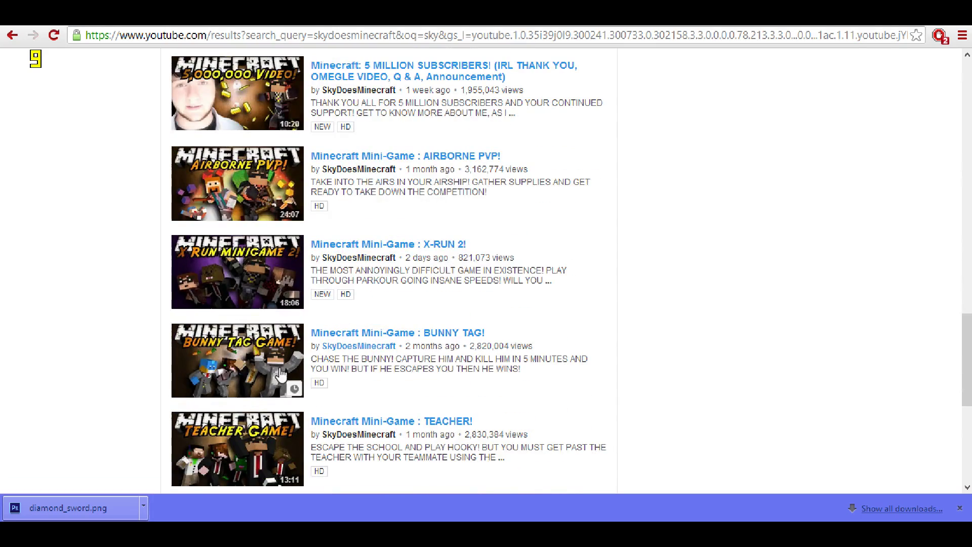
{"action": "scroll", "coordinate": [244, 367], "scroll_direction": "up", "scroll_amount": 10}
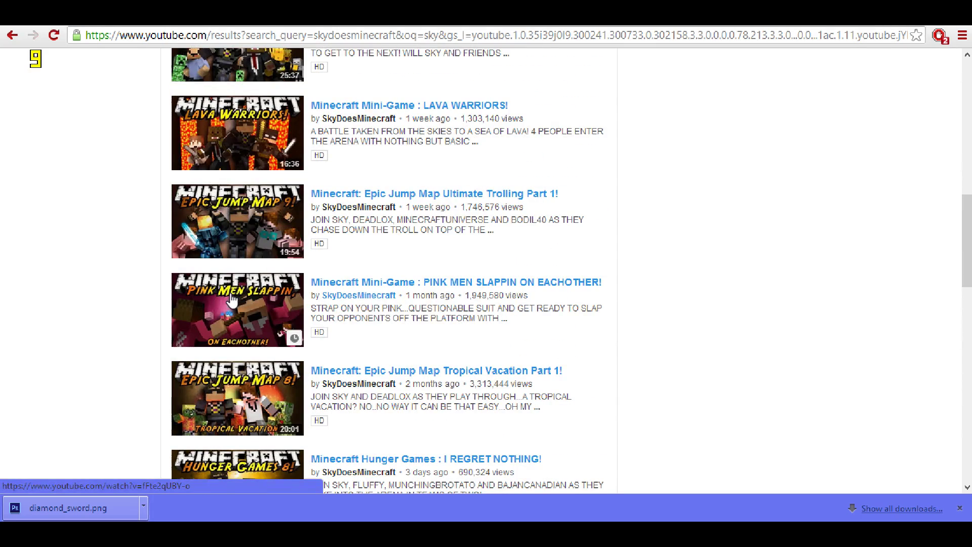
{"action": "scroll", "coordinate": [242, 243], "scroll_direction": "up", "scroll_amount": 4}
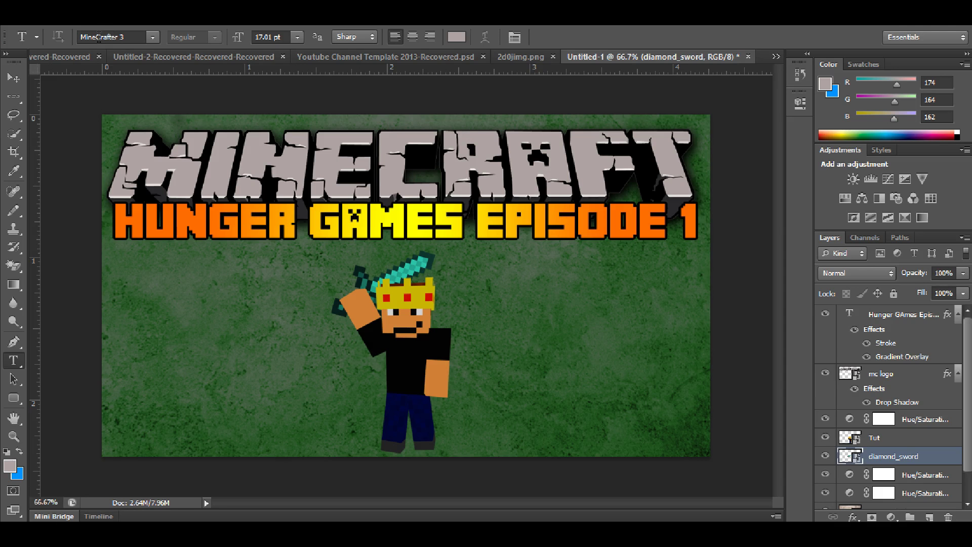
Step: Choose the Elliptical Marquee tool and add a new empty layer directly above the diamond_sword layer
{"action": "left_click", "coordinate": [19, 103]}
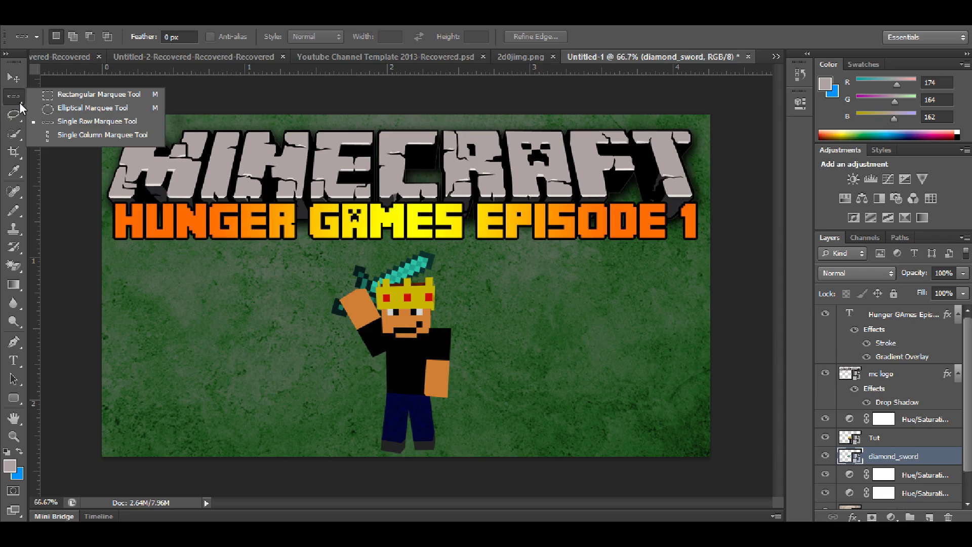
{"action": "left_click", "coordinate": [91, 108]}
{"action": "left_click_drag", "start_coordinate": [969, 390], "coordinate": [968, 469]}
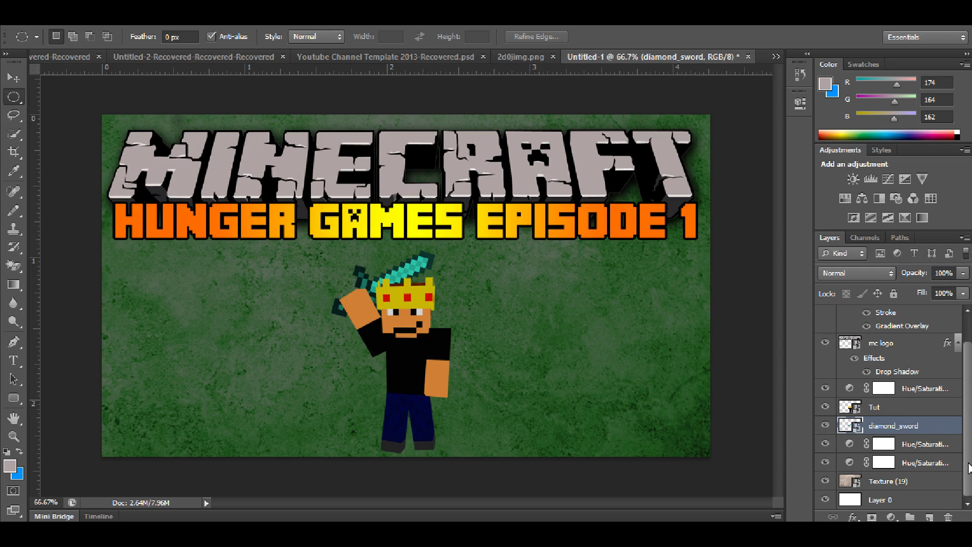
{"action": "left_click", "coordinate": [878, 484]}
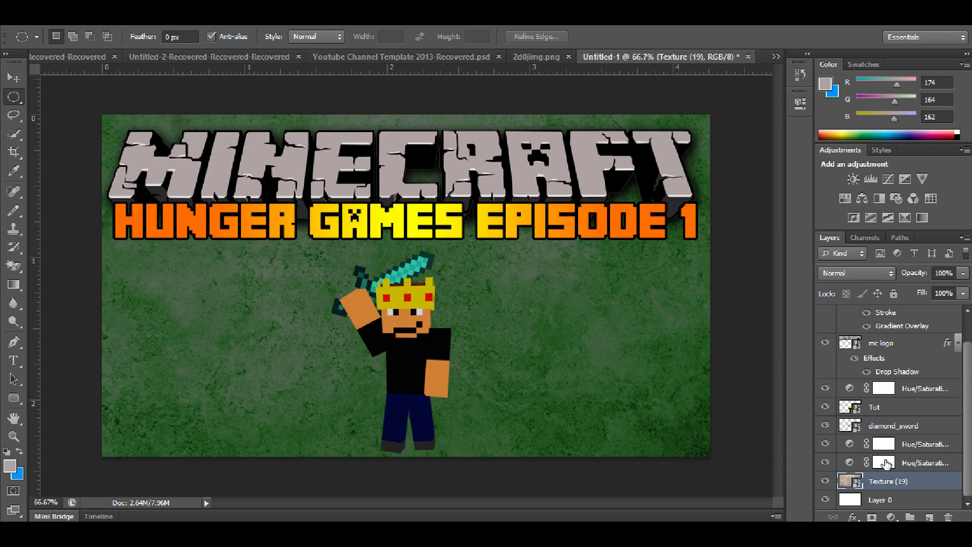
{"action": "left_click", "coordinate": [875, 425]}
{"action": "left_click", "coordinate": [929, 517]}
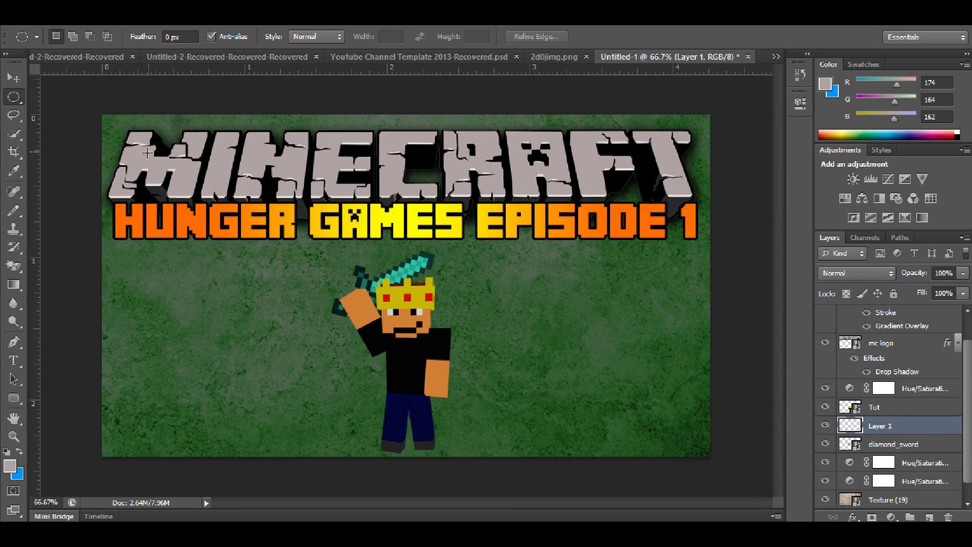
Step: Draw a wide elliptical selection from the logo's first letter to the character's legs, spanning most of the canvas, and invert it
{"action": "left_click_drag", "start_coordinate": [147, 152], "coordinate": [677, 411]}
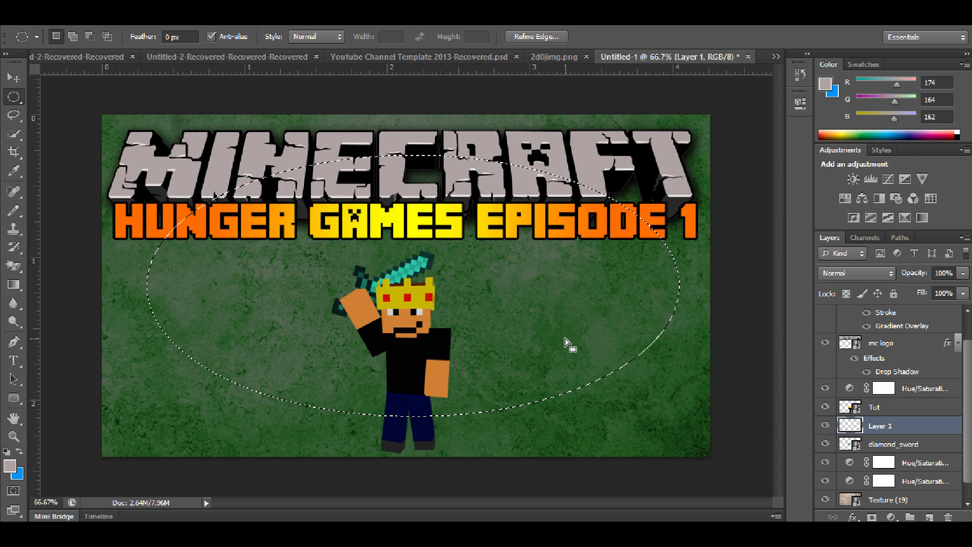
{"action": "right_click", "coordinate": [565, 343]}
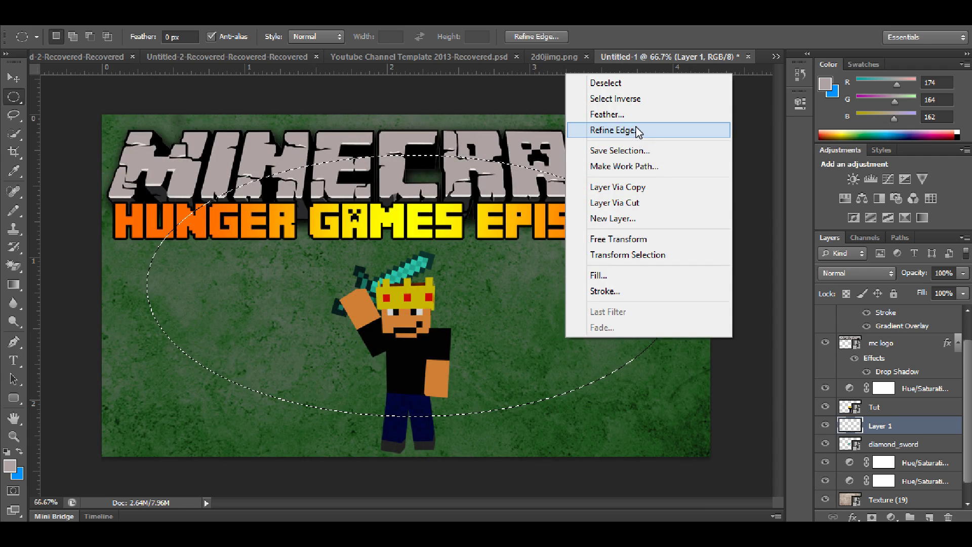
{"action": "left_click", "coordinate": [627, 99]}
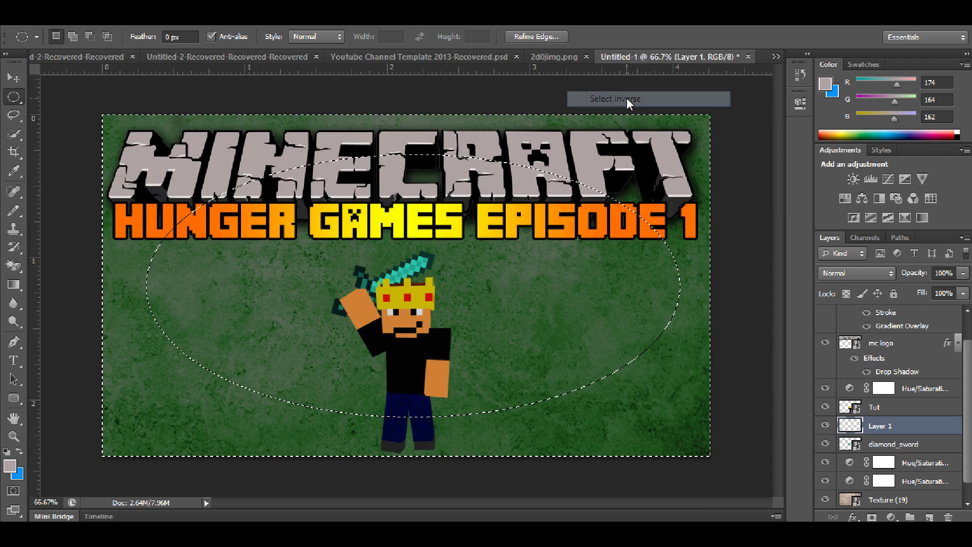
Step: Fill the inverted selection on Layer 1 with a custom black colour in Normal mode at 100% opacity
{"action": "right_click", "coordinate": [655, 383]}
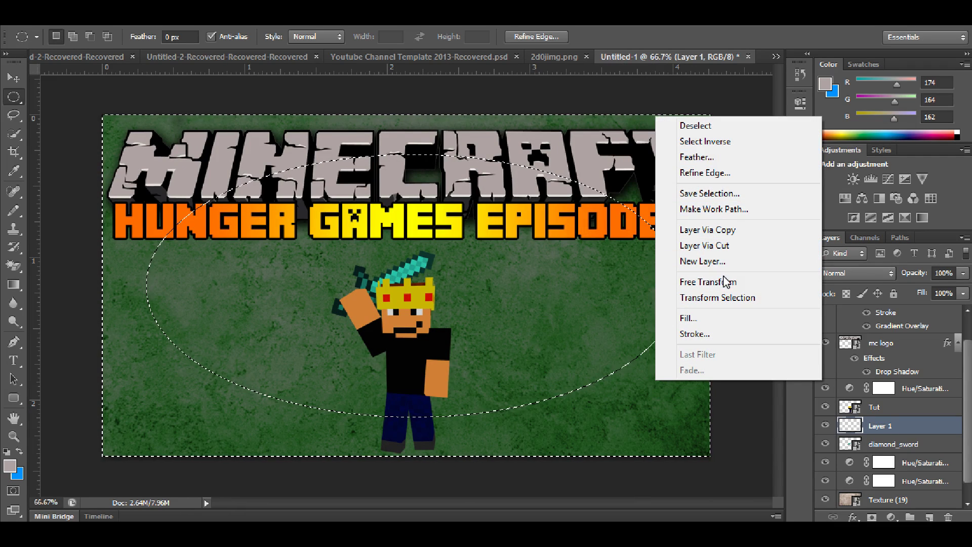
{"action": "left_click", "coordinate": [710, 318]}
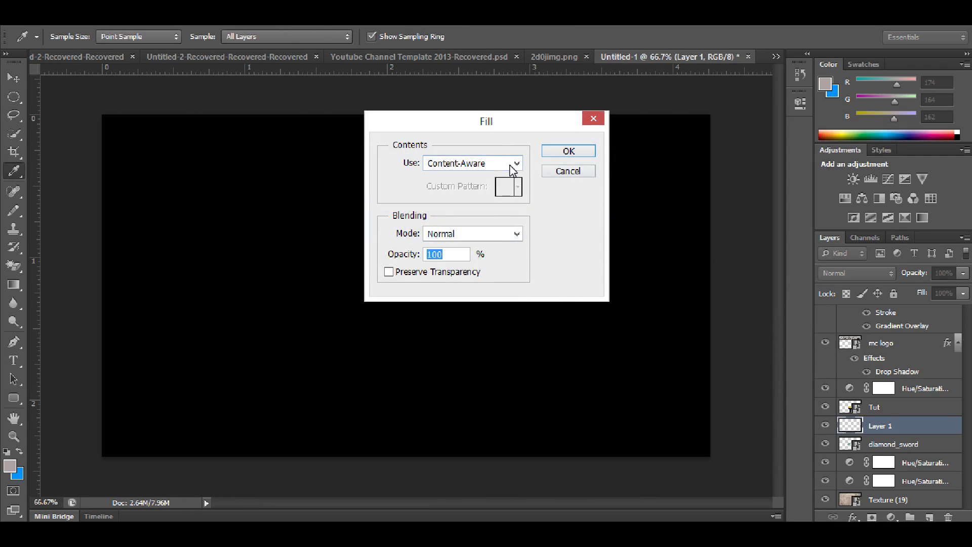
{"action": "left_click", "coordinate": [512, 167]}
{"action": "left_click", "coordinate": [491, 178]}
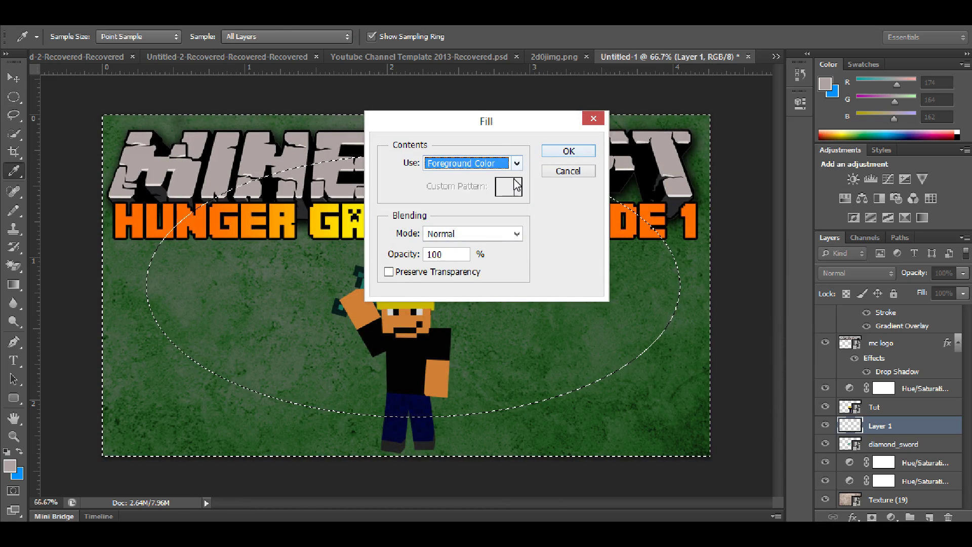
{"action": "key", "text": "Tab"}
{"action": "key", "text": "Tab"}
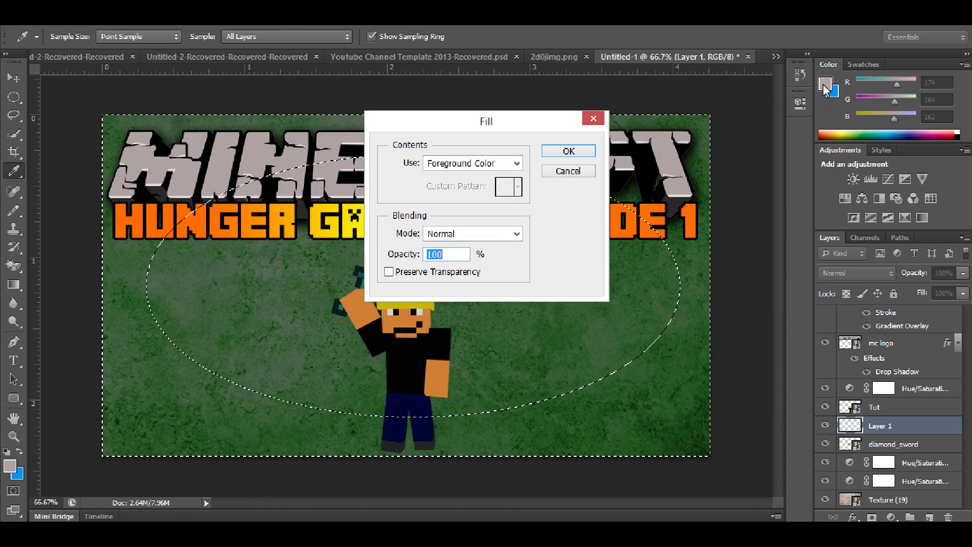
{"action": "left_click", "coordinate": [512, 163]}
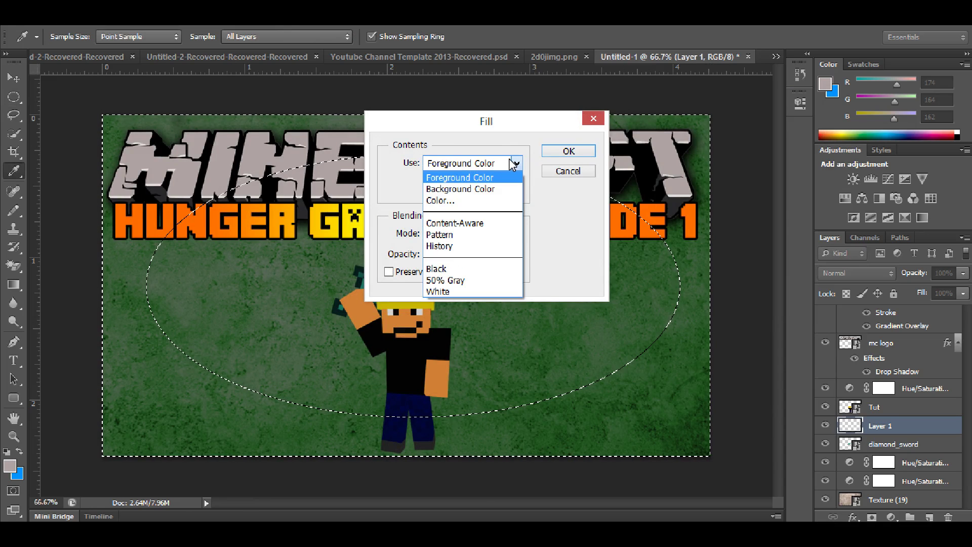
{"action": "left_click", "coordinate": [468, 201]}
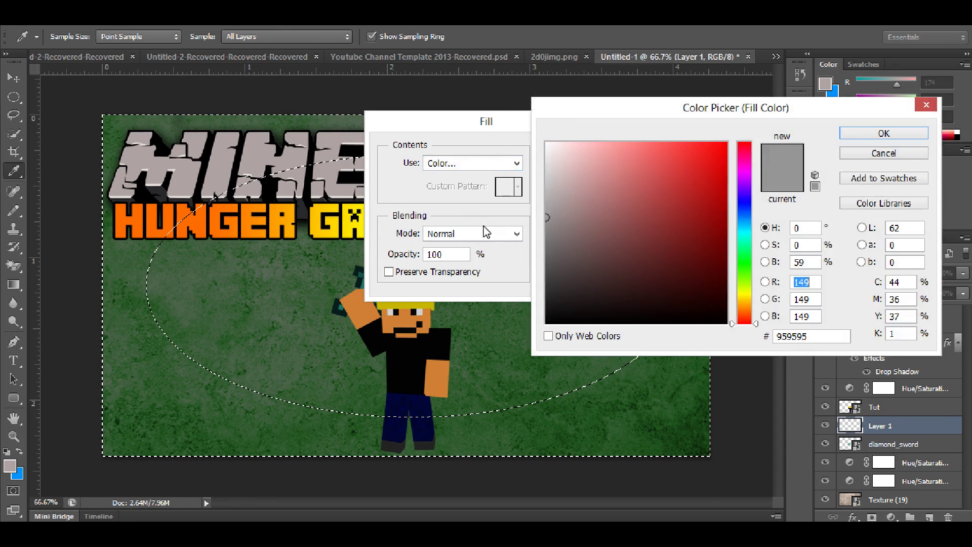
{"action": "left_click", "coordinate": [918, 135]}
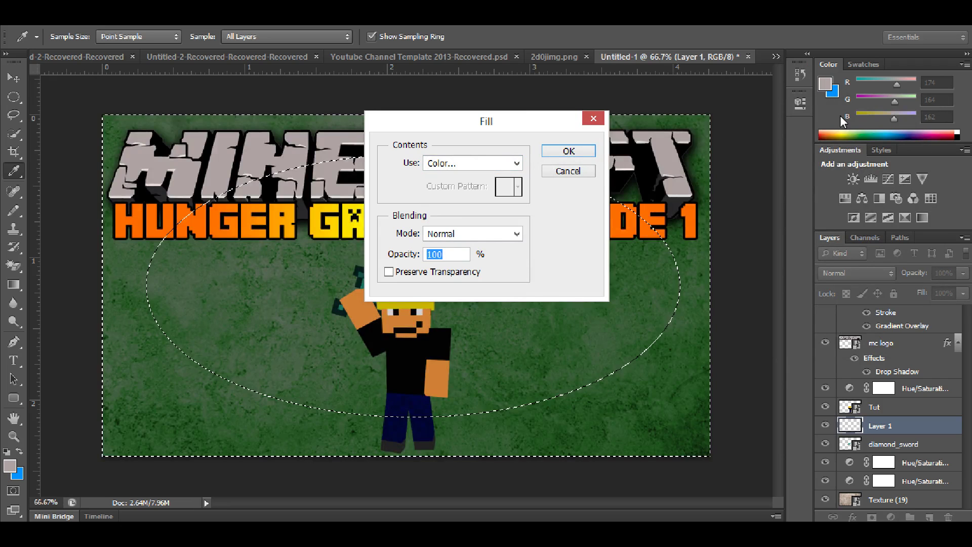
{"action": "left_click", "coordinate": [554, 153]}
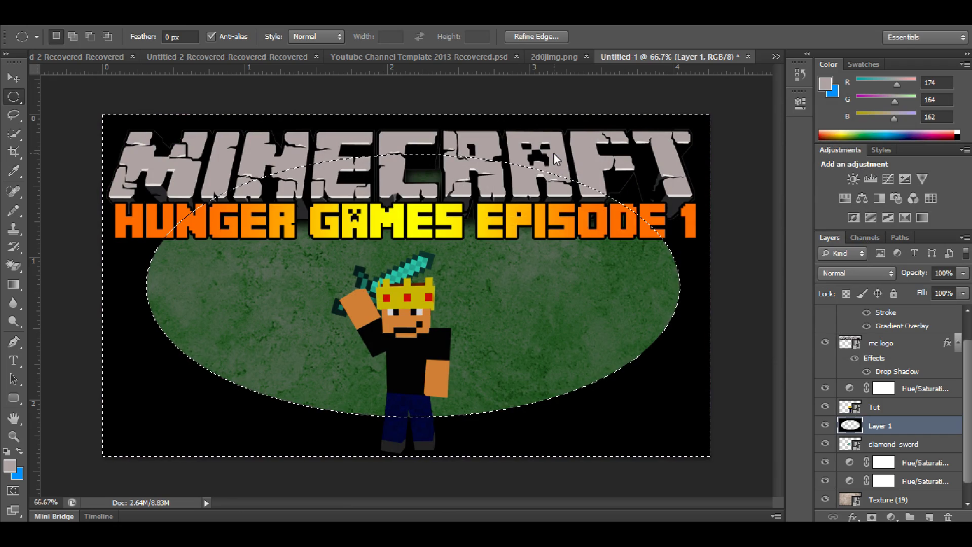
Step: Feather the inverted elliptical selection with a radius of 5 pixels
{"action": "right_click", "coordinate": [628, 401]}
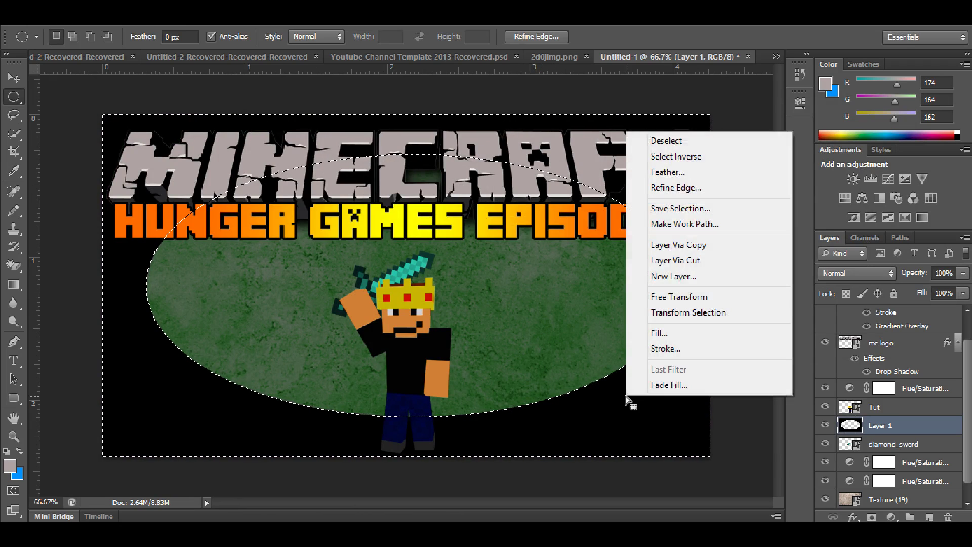
{"action": "left_click", "coordinate": [654, 169]}
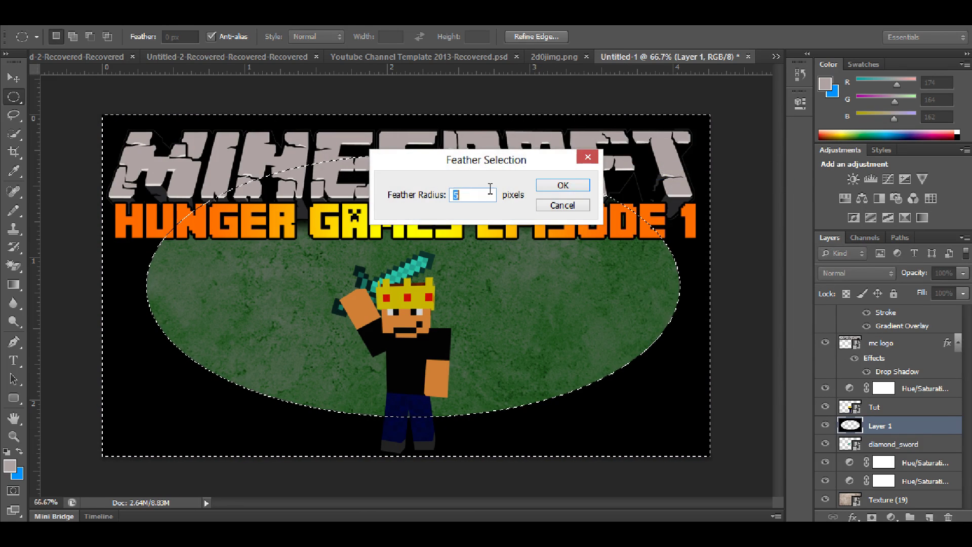
{"action": "left_click", "coordinate": [562, 187]}
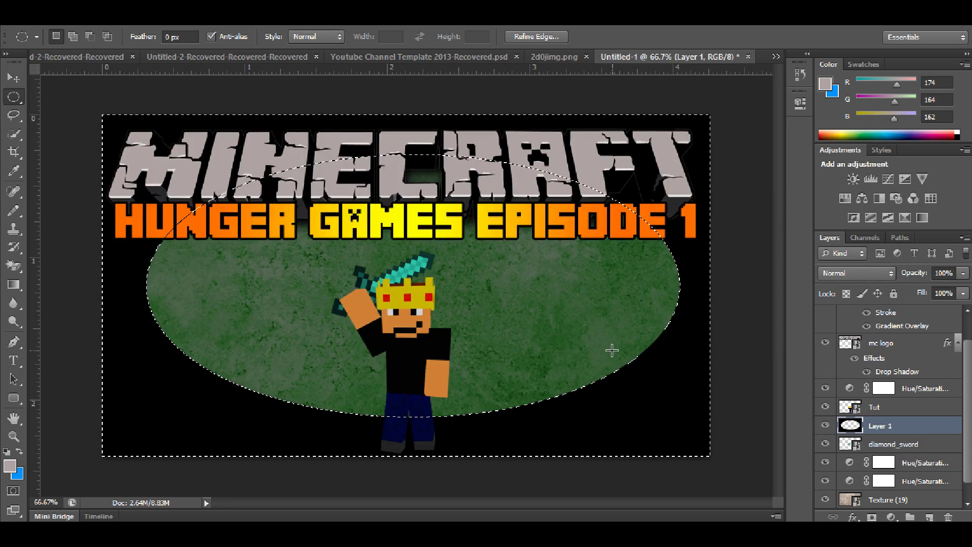
Step: Refine the selection's edge with Smooth 43, Feather 128.7 px, Contrast 35% and Shift Edge +27%, output to Selection
{"action": "right_click", "coordinate": [631, 394]}
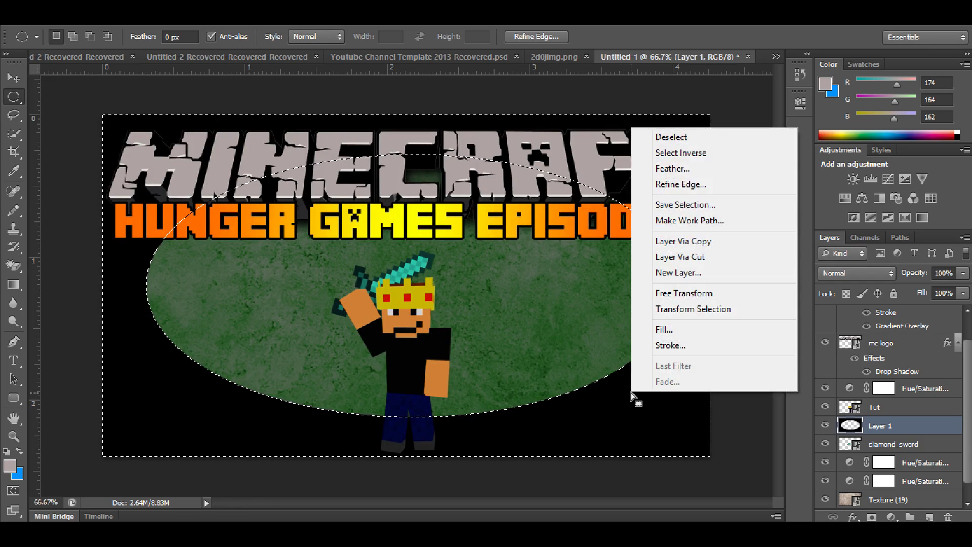
{"action": "left_click", "coordinate": [678, 184]}
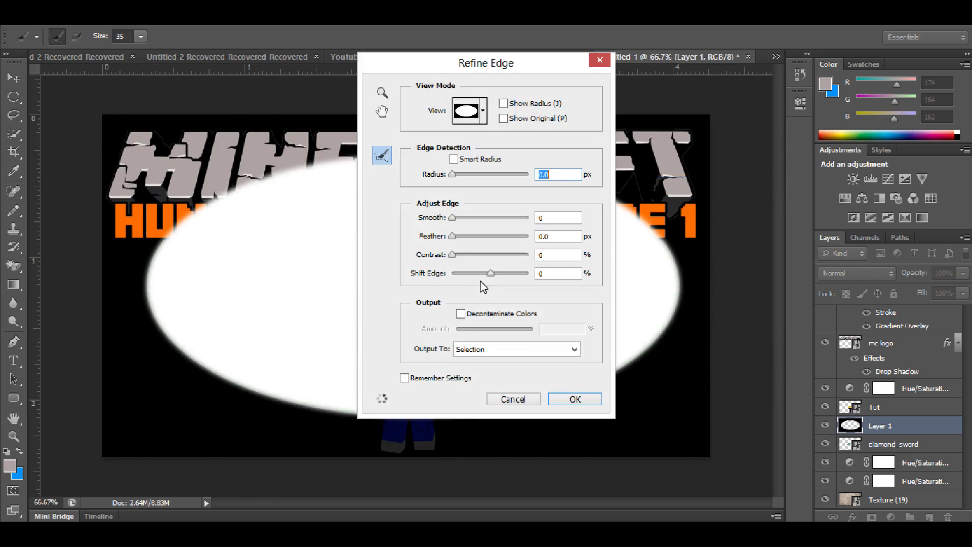
{"action": "left_click_drag", "start_coordinate": [450, 218], "coordinate": [485, 226]}
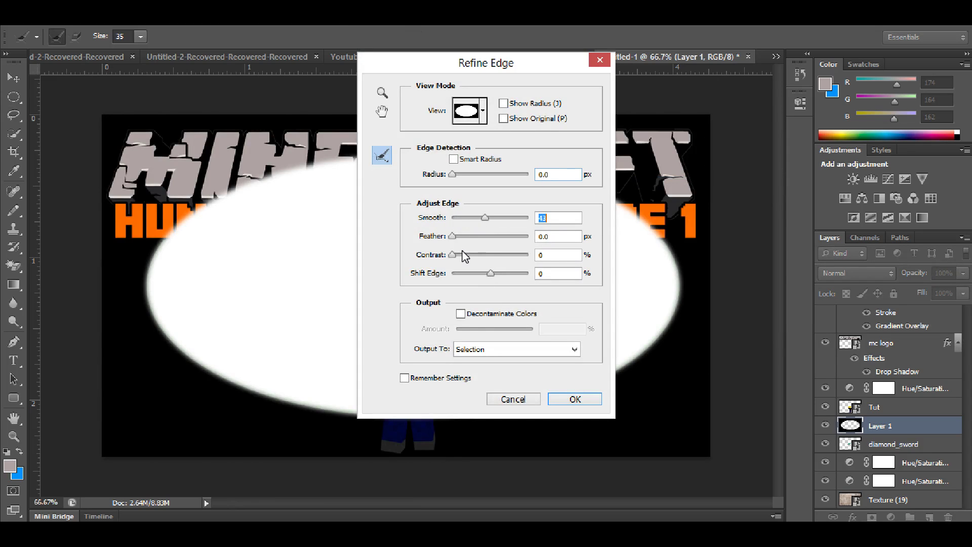
{"action": "left_click_drag", "start_coordinate": [465, 257], "coordinate": [487, 276]}
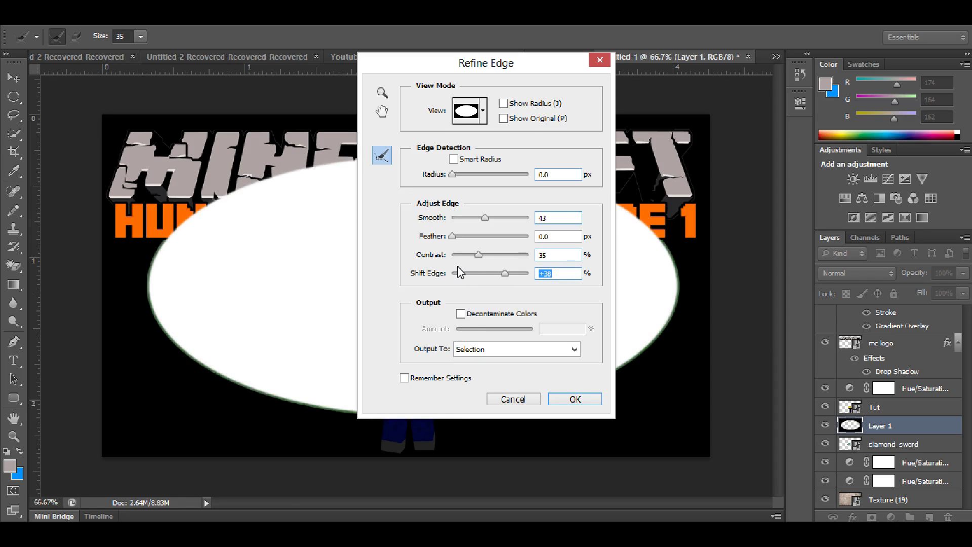
{"action": "mouse_move", "coordinate": [504, 274]}
{"action": "left_mouse_down"}
{"action": "mouse_move", "coordinate": [462, 276]}
{"action": "mouse_move", "coordinate": [495, 273]}
{"action": "left_mouse_up"}
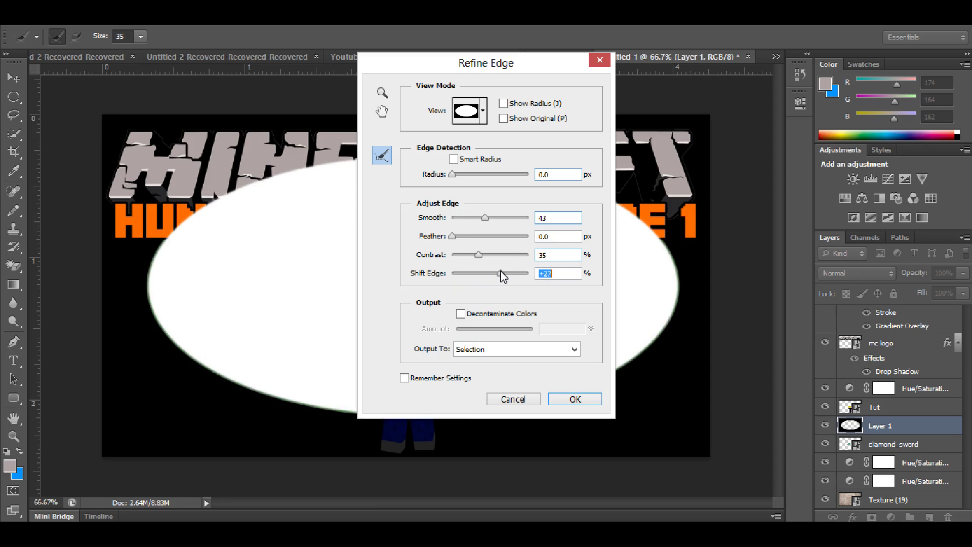
{"action": "left_click_drag", "start_coordinate": [452, 237], "coordinate": [516, 245]}
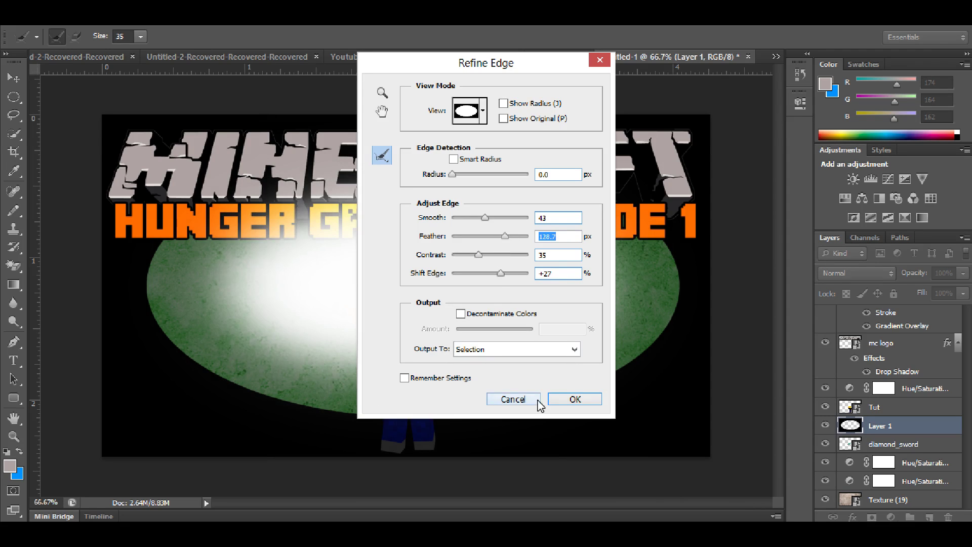
{"action": "left_click", "coordinate": [561, 400]}
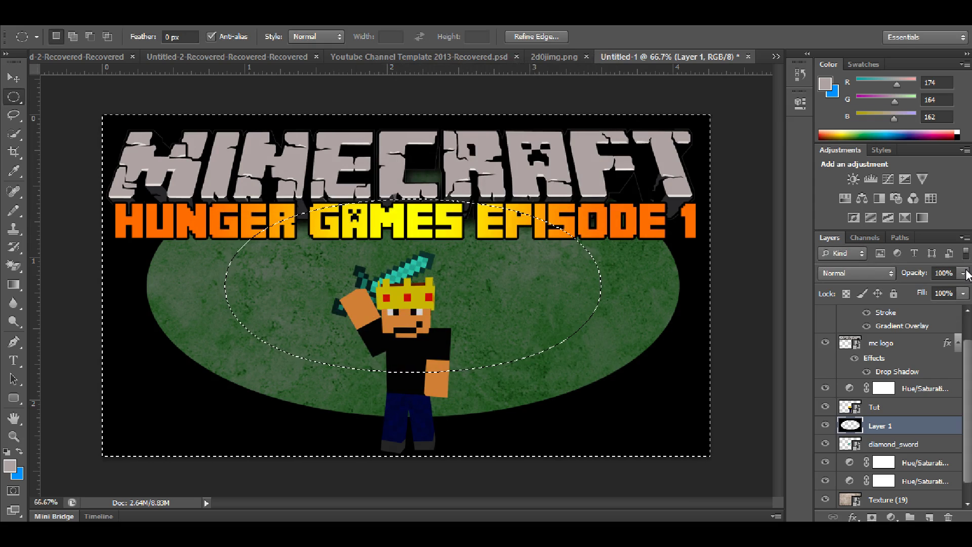
Step: Lower the opacity of Layer 1 to 38% and deselect the elliptical selection
{"action": "left_click", "coordinate": [963, 273]}
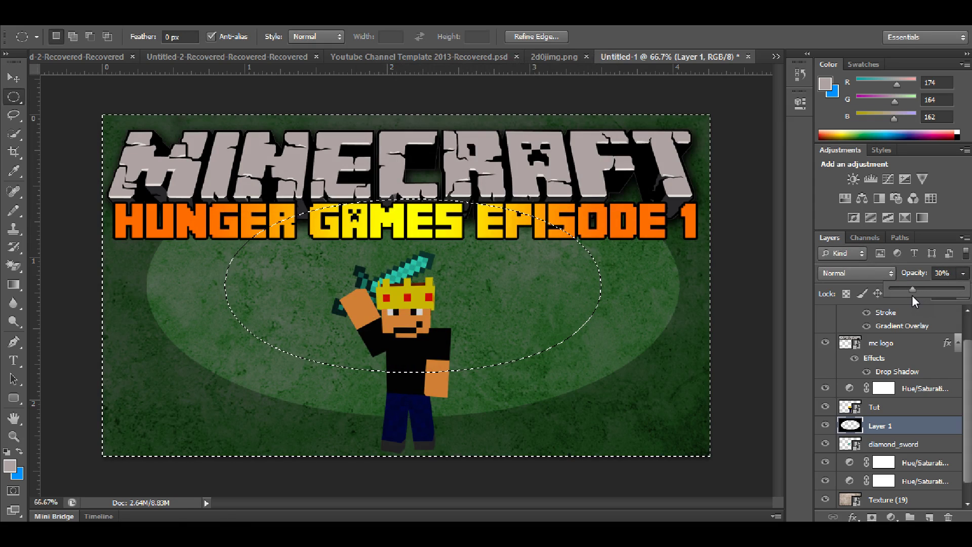
{"action": "left_click_drag", "start_coordinate": [916, 295], "coordinate": [920, 295]}
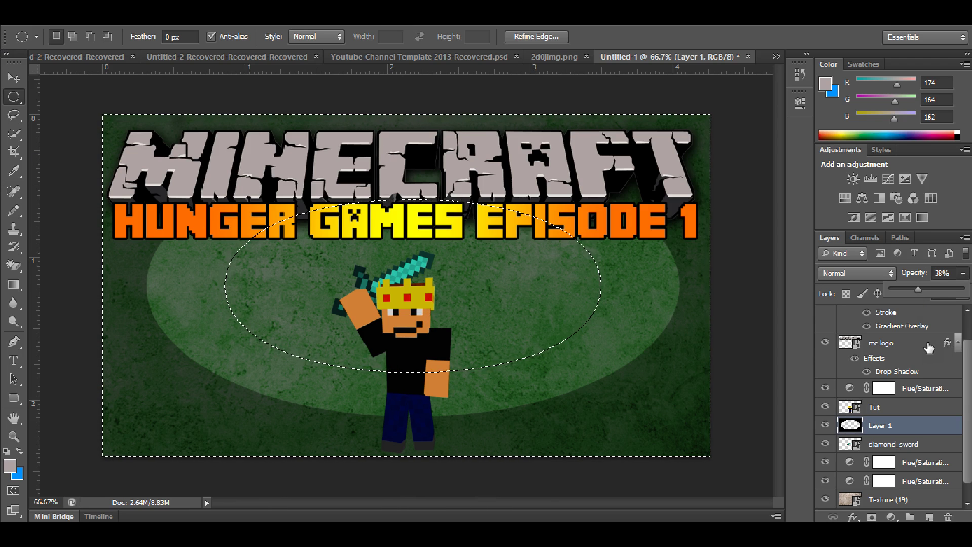
{"action": "key", "text": "ctrl+d"}
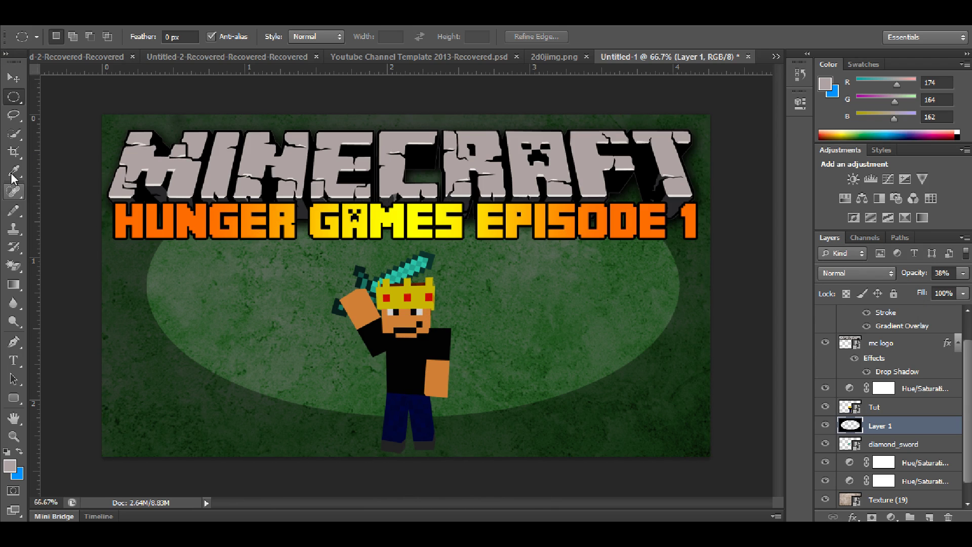
Step: Choose the regular Eraser tool with a soft round brush of 114 px and 0% hardness
{"action": "left_click", "coordinate": [20, 270]}
{"action": "right_click", "coordinate": [21, 273]}
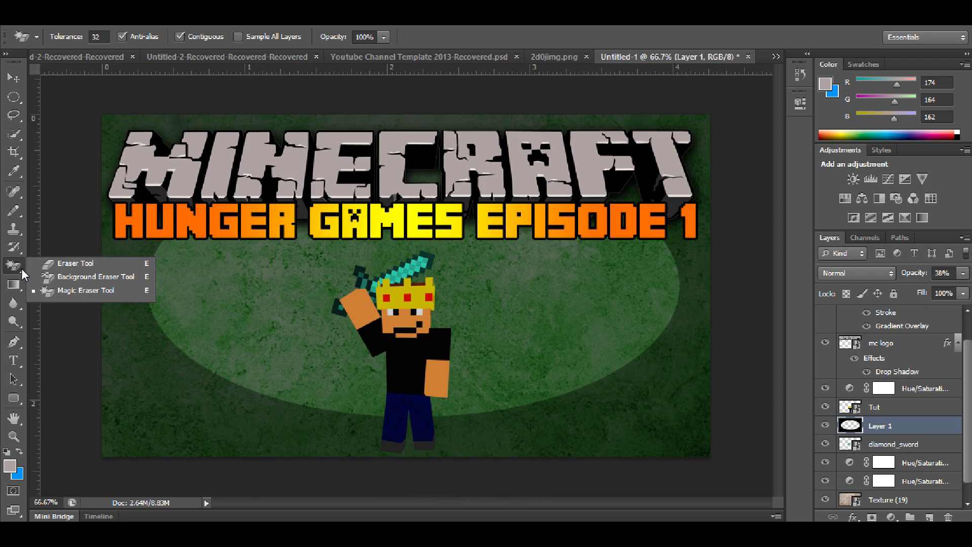
{"action": "left_click", "coordinate": [66, 263]}
{"action": "left_click", "coordinate": [72, 37]}
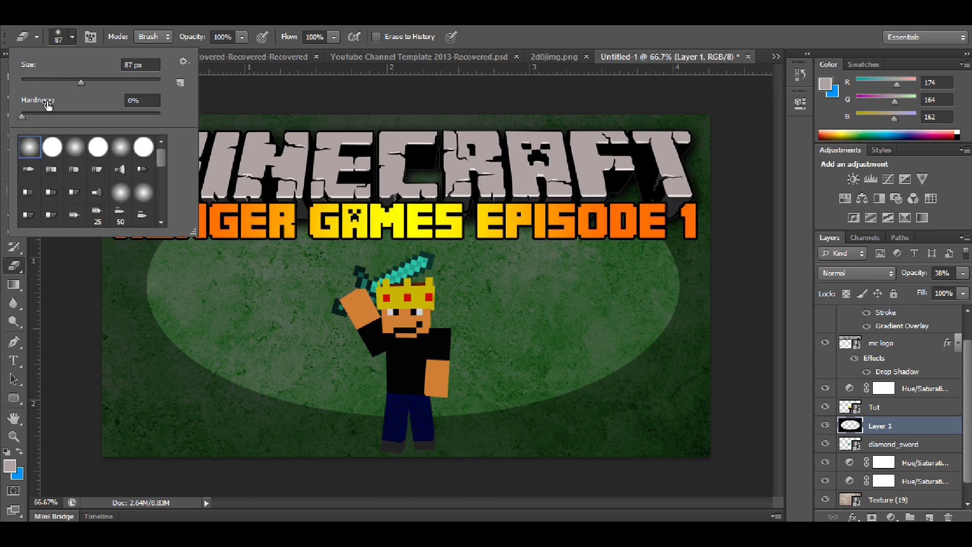
{"action": "left_click", "coordinate": [29, 151]}
{"action": "left_click_drag", "start_coordinate": [91, 70], "coordinate": [102, 71]}
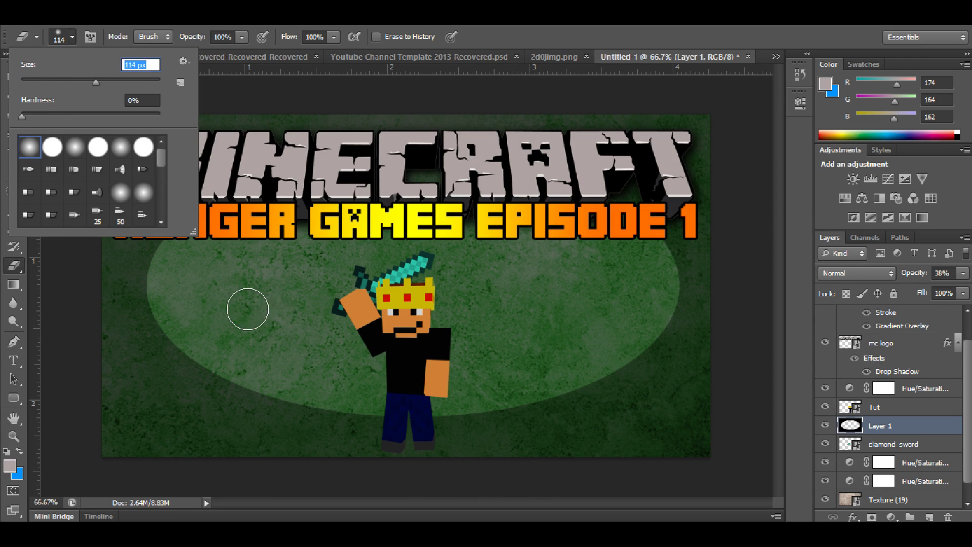
Step: Erase the hard inner edge of Layer 1's dark oval border all around and set the layer's opacity to 66%
{"action": "left_click", "coordinate": [244, 307]}
{"action": "mouse_move", "coordinate": [203, 222]}
{"action": "left_mouse_down"}
{"action": "mouse_move", "coordinate": [161, 266]}
{"action": "mouse_move", "coordinate": [167, 306]}
{"action": "mouse_move", "coordinate": [215, 359]}
{"action": "mouse_move", "coordinate": [172, 336]}
{"action": "mouse_move", "coordinate": [155, 266]}
{"action": "mouse_move", "coordinate": [186, 341]}
{"action": "mouse_move", "coordinate": [219, 370]}
{"action": "mouse_move", "coordinate": [343, 403]}
{"action": "mouse_move", "coordinate": [448, 416]}
{"action": "mouse_move", "coordinate": [550, 394]}
{"action": "mouse_move", "coordinate": [639, 344]}
{"action": "mouse_move", "coordinate": [660, 291]}
{"action": "mouse_move", "coordinate": [644, 246]}
{"action": "mouse_move", "coordinate": [669, 279]}
{"action": "mouse_move", "coordinate": [655, 337]}
{"action": "mouse_move", "coordinate": [633, 361]}
{"action": "mouse_move", "coordinate": [658, 339]}
{"action": "mouse_move", "coordinate": [661, 274]}
{"action": "mouse_move", "coordinate": [620, 221]}
{"action": "mouse_move", "coordinate": [546, 200]}
{"action": "mouse_move", "coordinate": [332, 191]}
{"action": "mouse_move", "coordinate": [177, 259]}
{"action": "mouse_move", "coordinate": [154, 289]}
{"action": "mouse_move", "coordinate": [166, 337]}
{"action": "mouse_move", "coordinate": [207, 381]}
{"action": "mouse_move", "coordinate": [257, 395]}
{"action": "mouse_move", "coordinate": [409, 414]}
{"action": "mouse_move", "coordinate": [475, 414]}
{"action": "mouse_move", "coordinate": [533, 396]}
{"action": "left_mouse_up"}
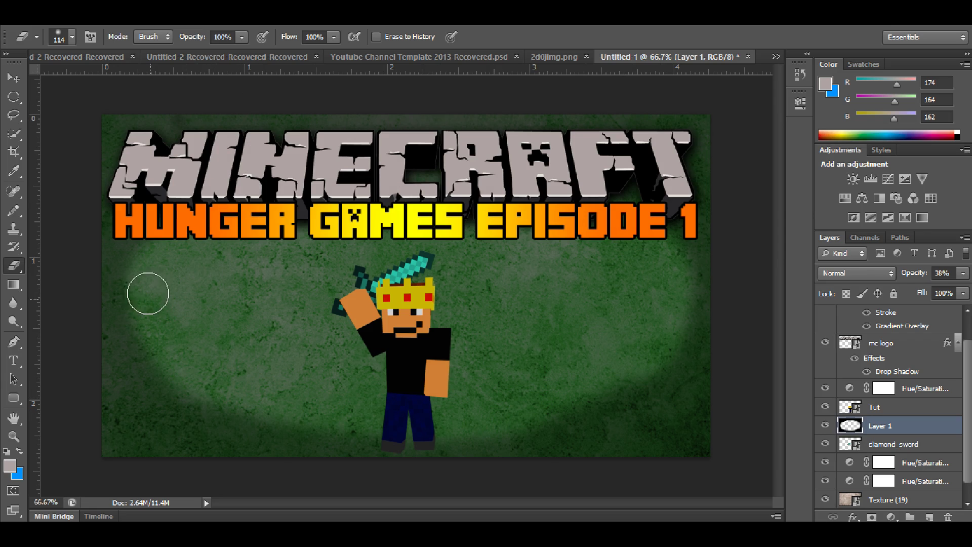
{"action": "mouse_move", "coordinate": [173, 259]}
{"action": "left_mouse_down"}
{"action": "mouse_move", "coordinate": [173, 239]}
{"action": "mouse_move", "coordinate": [176, 345]}
{"action": "mouse_move", "coordinate": [228, 403]}
{"action": "mouse_move", "coordinate": [338, 417]}
{"action": "left_mouse_up"}
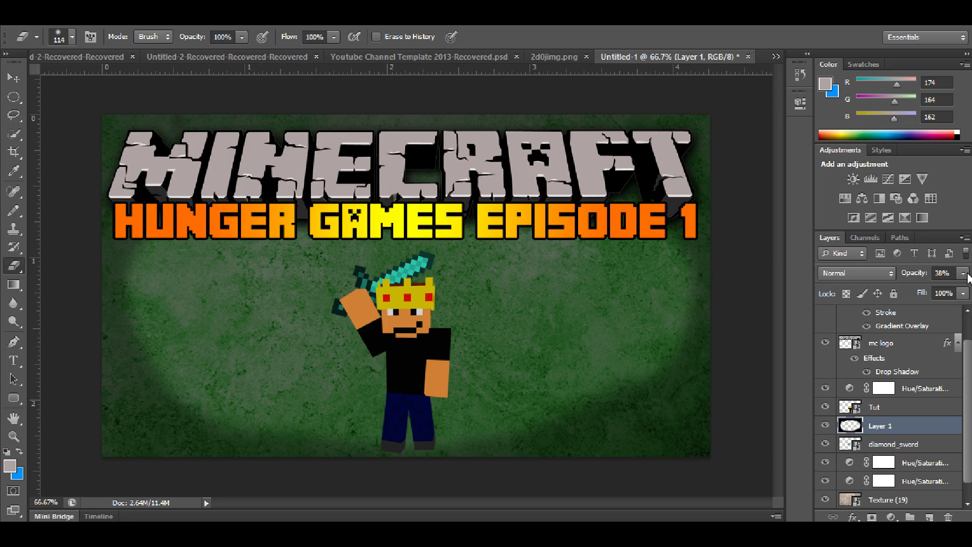
{"action": "left_click", "coordinate": [963, 273]}
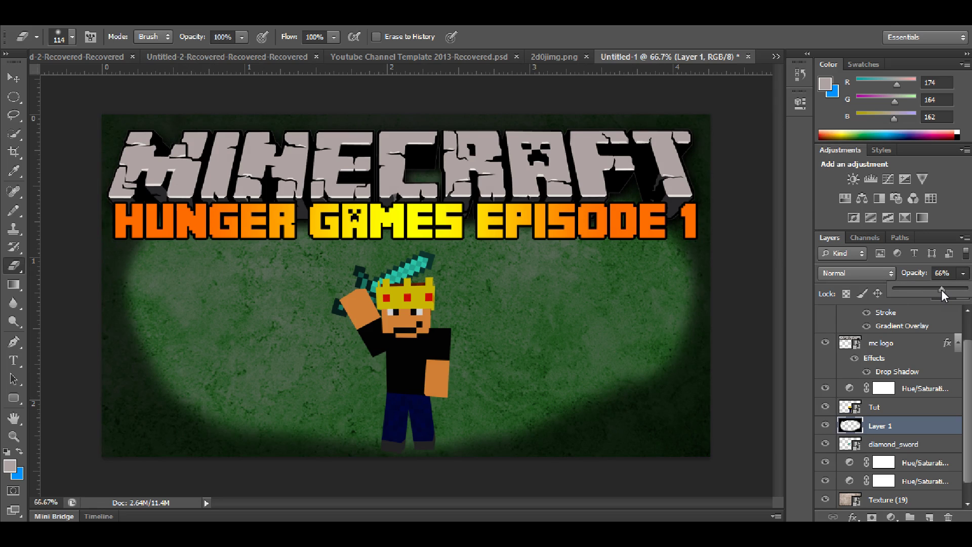
{"action": "left_click", "coordinate": [618, 369]}
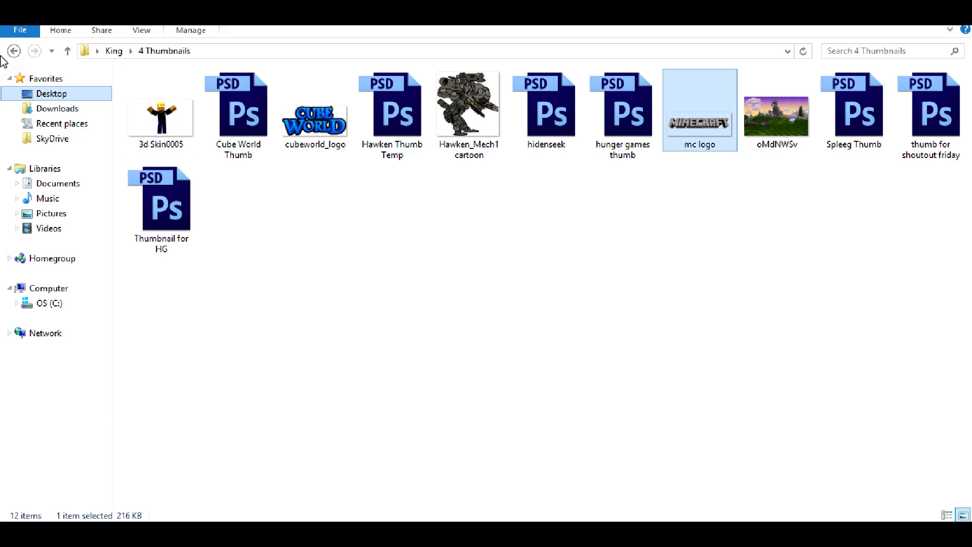
Step: Switch to File Explorer and go back from the 4 Thumbnails folder to the Desktop
{"action": "left_click", "coordinate": [19, 52]}
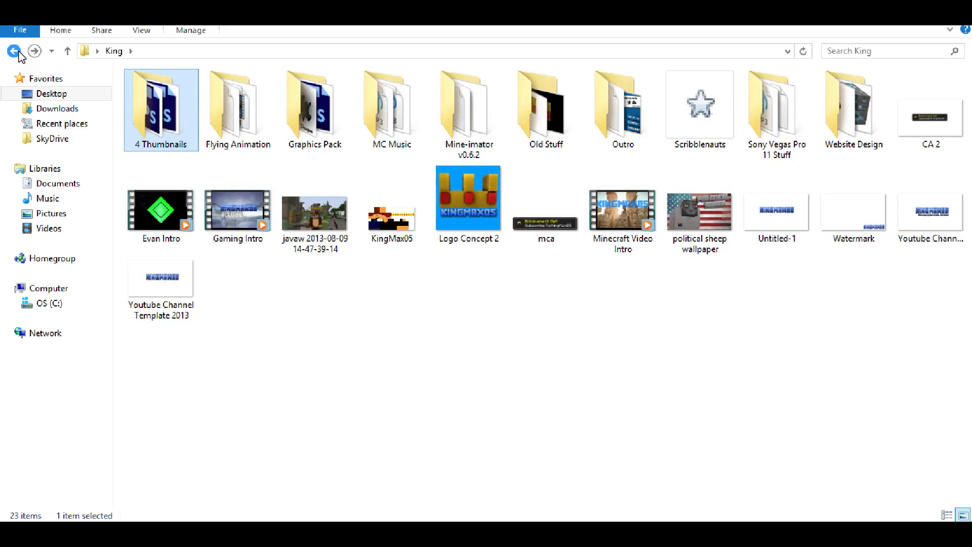
{"action": "left_click", "coordinate": [19, 52]}
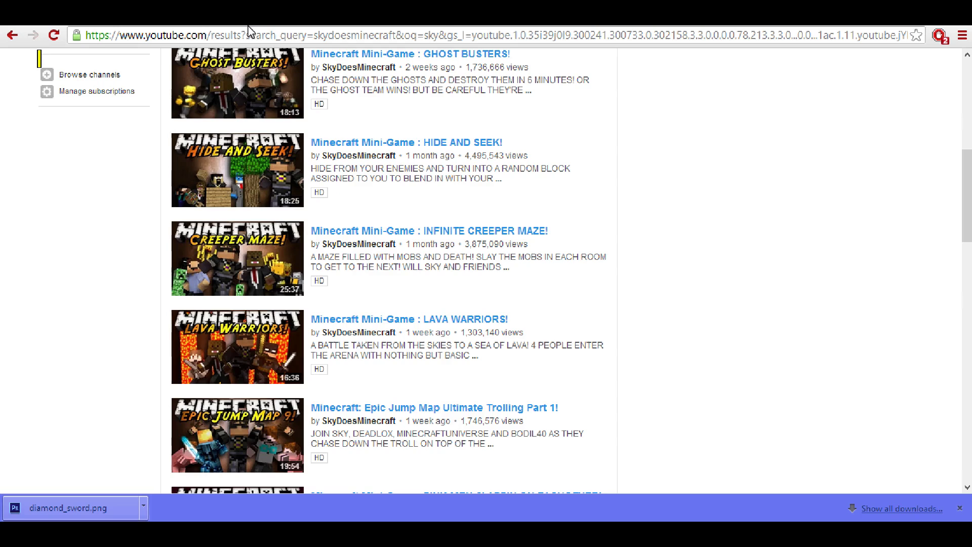
Step: Switch to the browser, return to the Google Images results and search for "flare png"
{"action": "scroll", "coordinate": [258, 127], "scroll_direction": "up", "scroll_amount": 2}
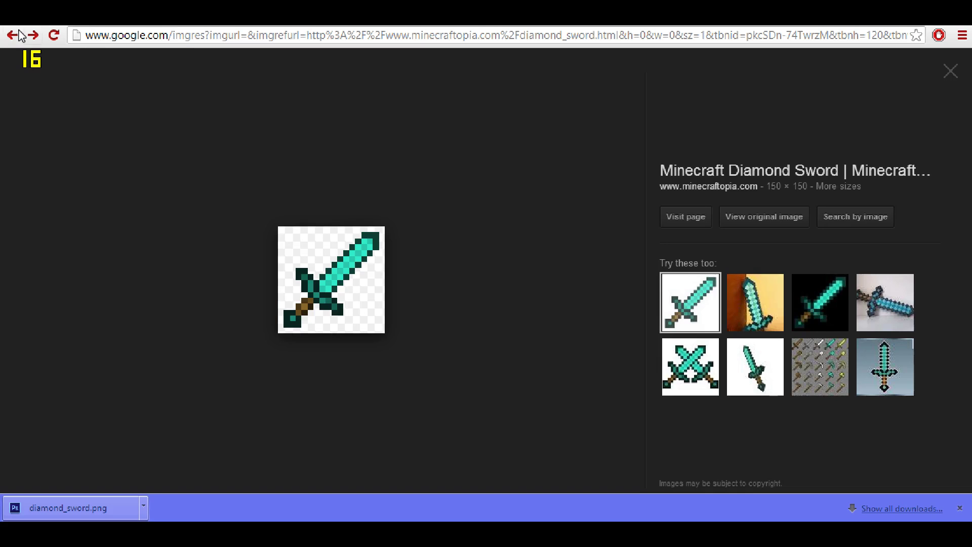
{"action": "left_click", "coordinate": [19, 33]}
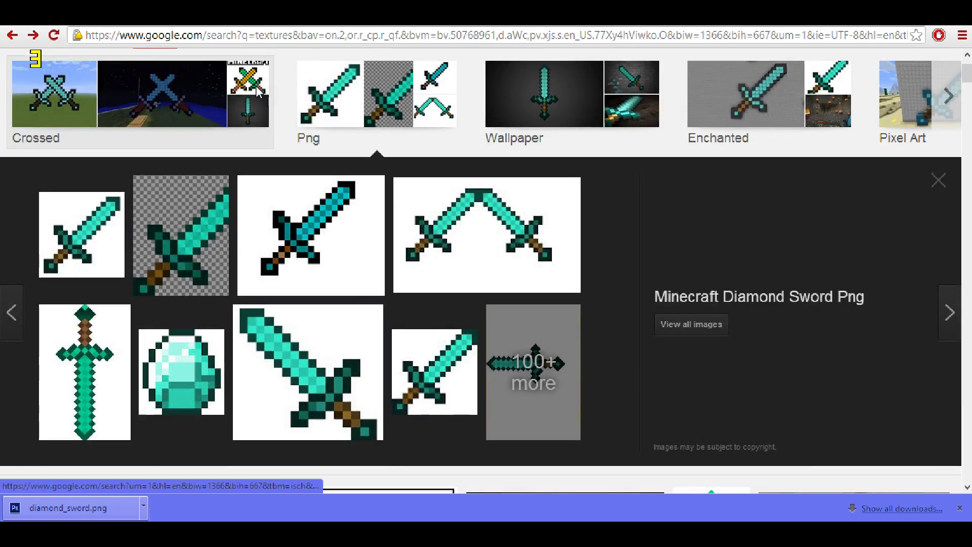
{"action": "scroll", "coordinate": [253, 94], "scroll_direction": "up", "scroll_amount": 2}
{"action": "left_click_drag", "start_coordinate": [253, 93], "coordinate": [2, 105]}
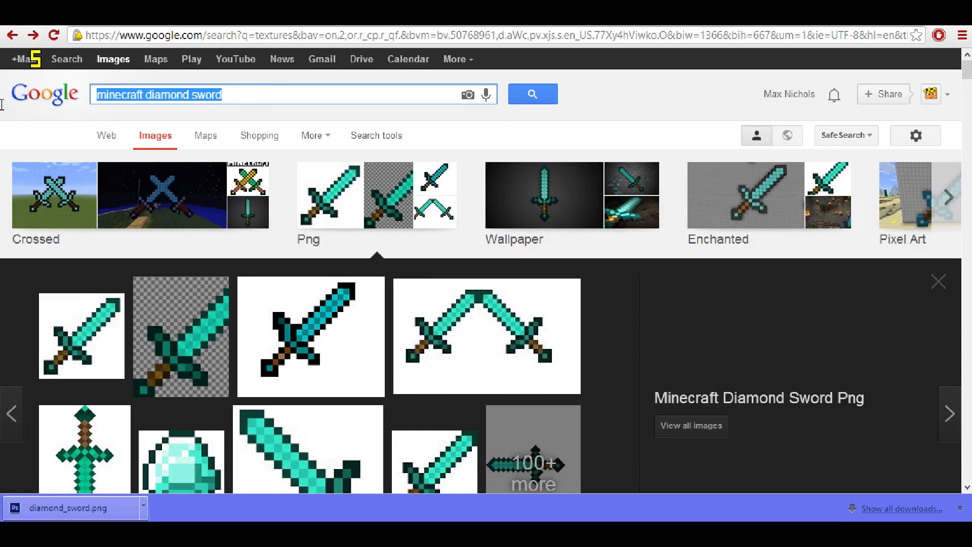
{"action": "type", "text": "flare p"}
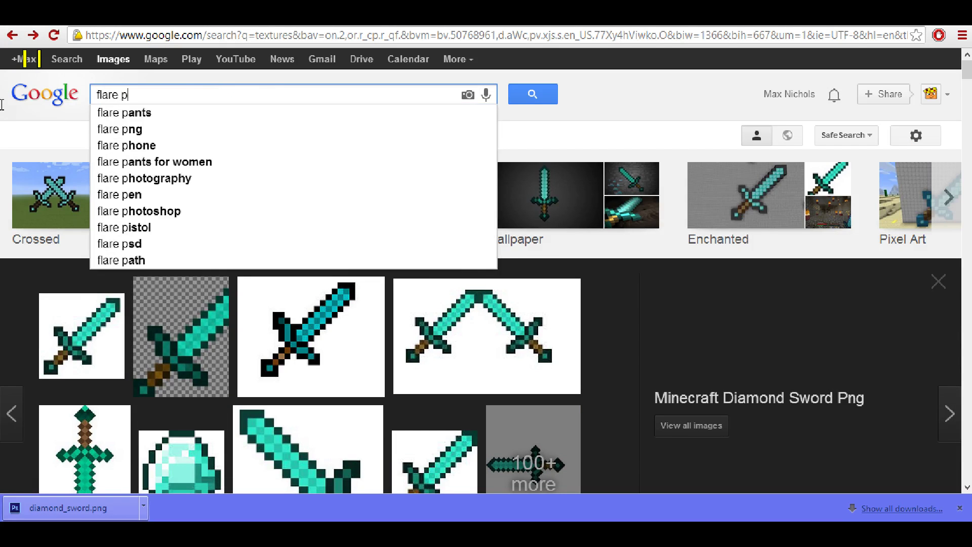
{"action": "type", "text": "ng"}
{"action": "key", "text": "Return"}
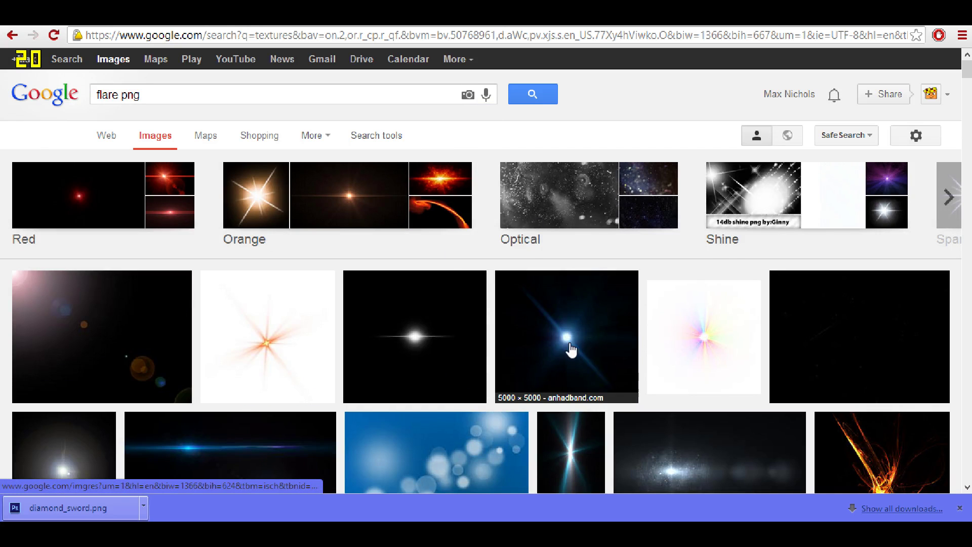
Step: Look through the flare image results for a light effect suitable for the thumbnail
{"action": "scroll", "coordinate": [553, 313], "scroll_direction": "down", "scroll_amount": 4}
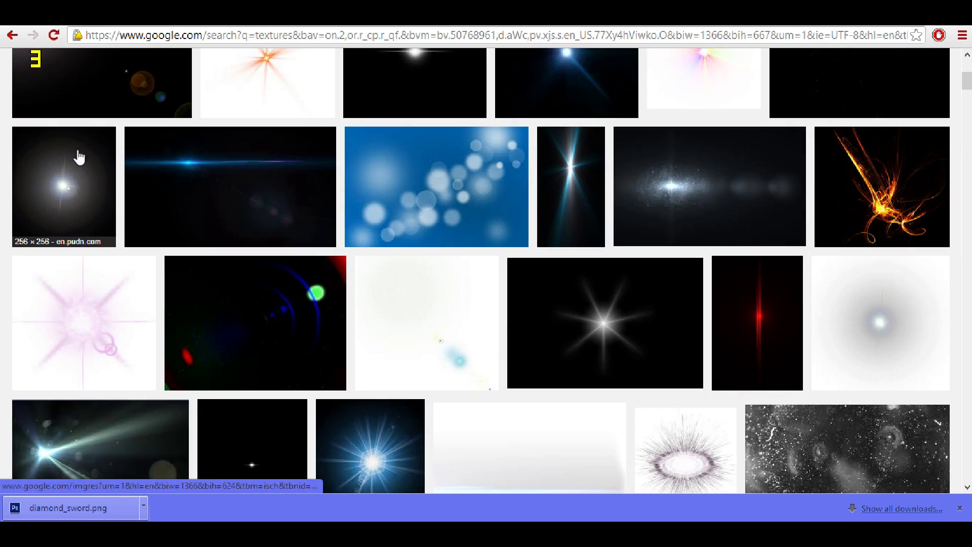
{"action": "scroll", "coordinate": [263, 379], "scroll_direction": "down", "scroll_amount": 5}
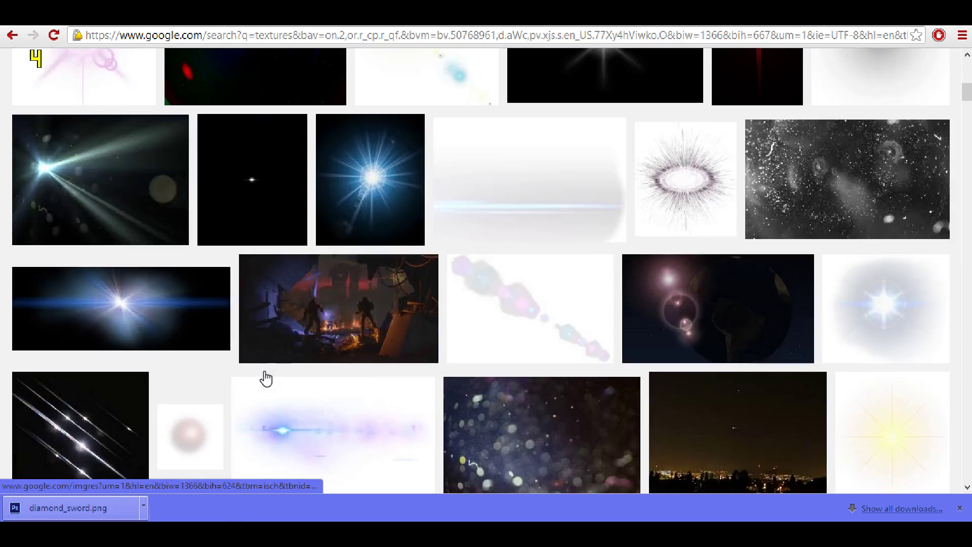
{"action": "scroll", "coordinate": [264, 378], "scroll_direction": "down", "scroll_amount": 6}
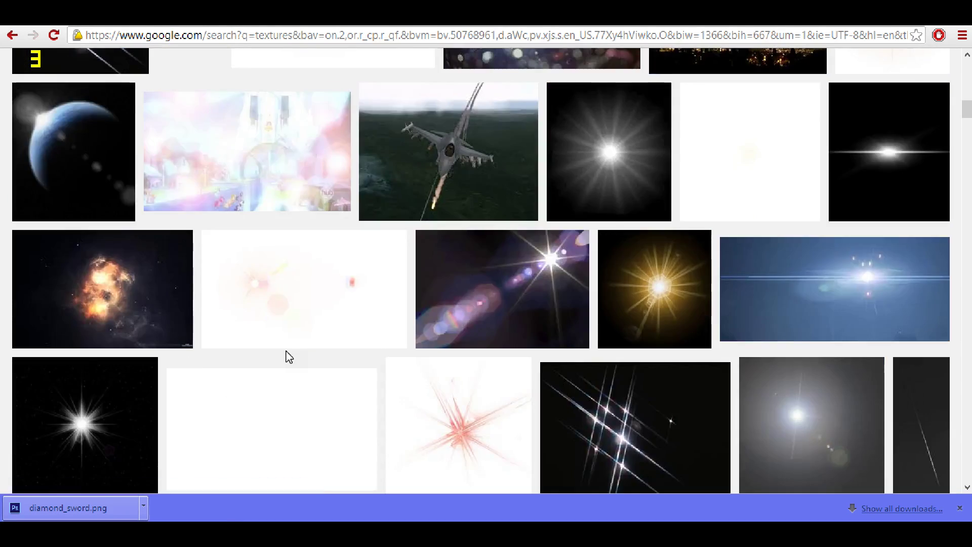
{"action": "scroll", "coordinate": [295, 355], "scroll_direction": "up", "scroll_amount": 2}
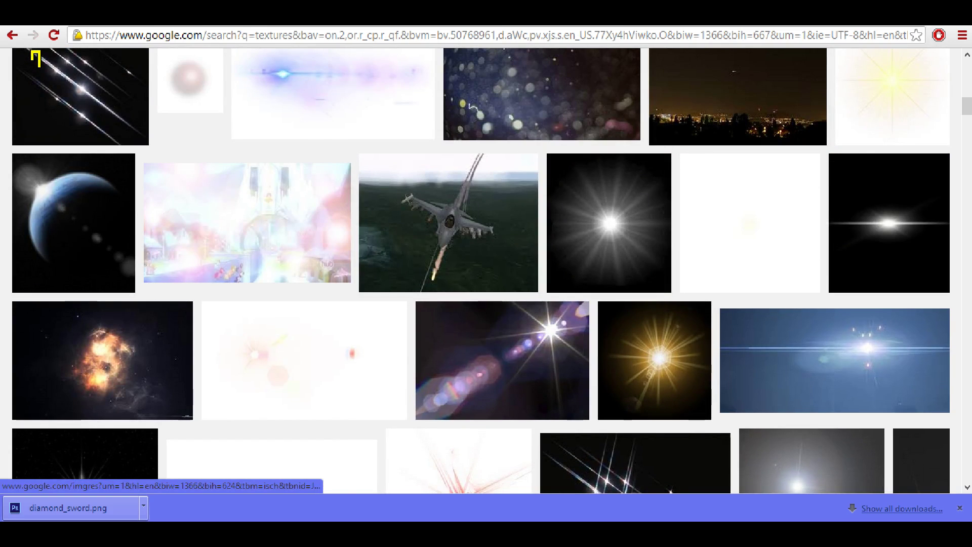
{"action": "scroll", "coordinate": [198, 381], "scroll_direction": "down", "scroll_amount": 1}
{"action": "scroll", "coordinate": [197, 381], "scroll_direction": "down", "scroll_amount": 6}
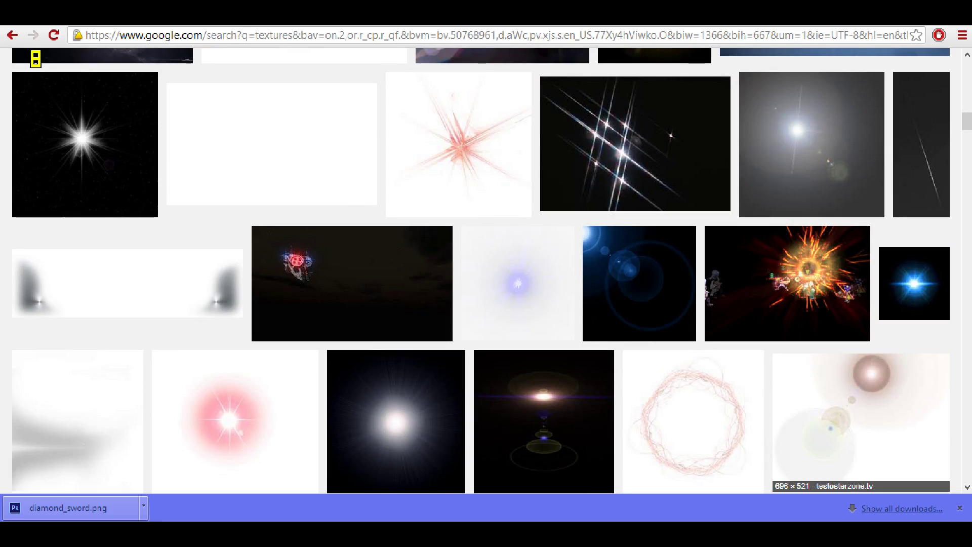
Step: Switch to File Explorer and open the Graphics Pack folder inside the King folder
{"action": "key", "text": "alt+Tab"}
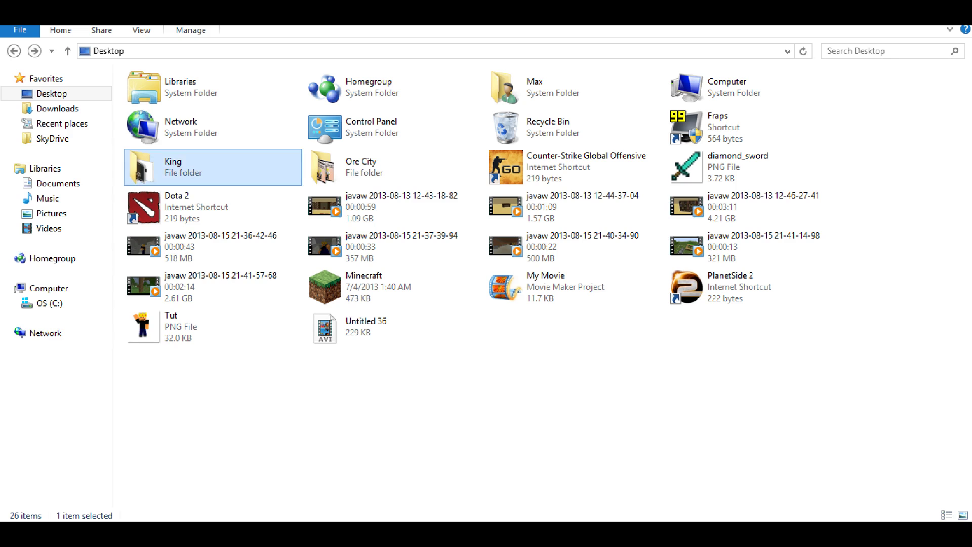
{"action": "double_click", "coordinate": [243, 168]}
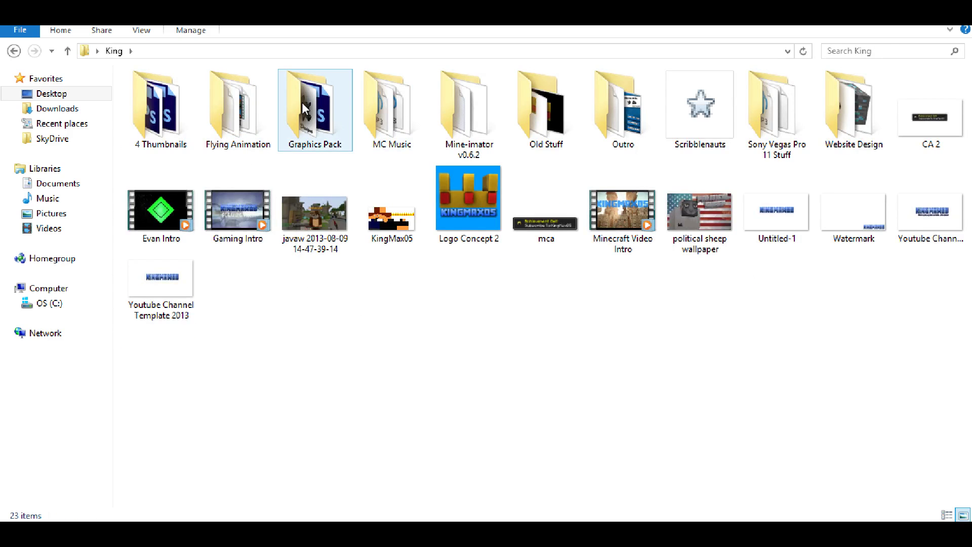
{"action": "double_click", "coordinate": [301, 103]}
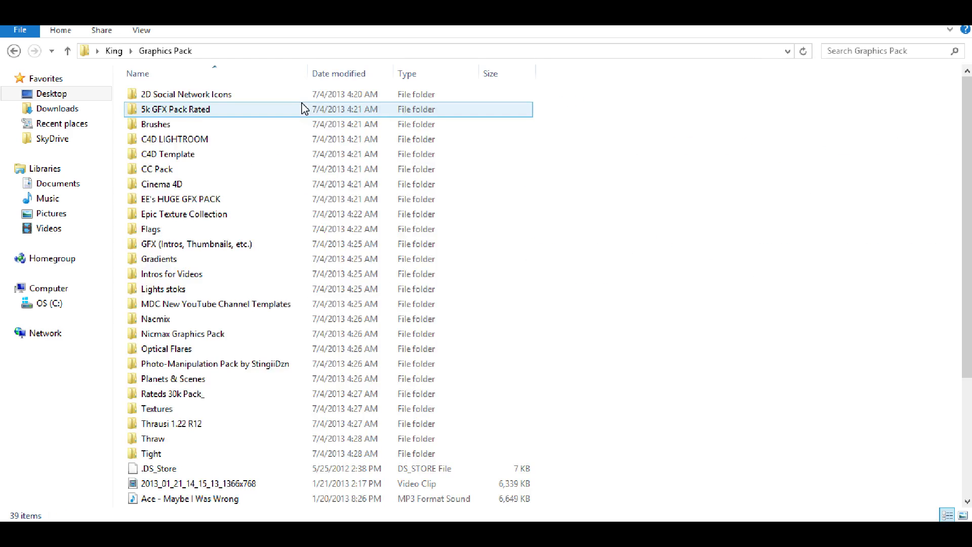
Step: Open the Lights stoks folder and place the light image 5 into the Untitled-1 thumbnail in Photoshop, beneath the character
{"action": "double_click", "coordinate": [170, 289]}
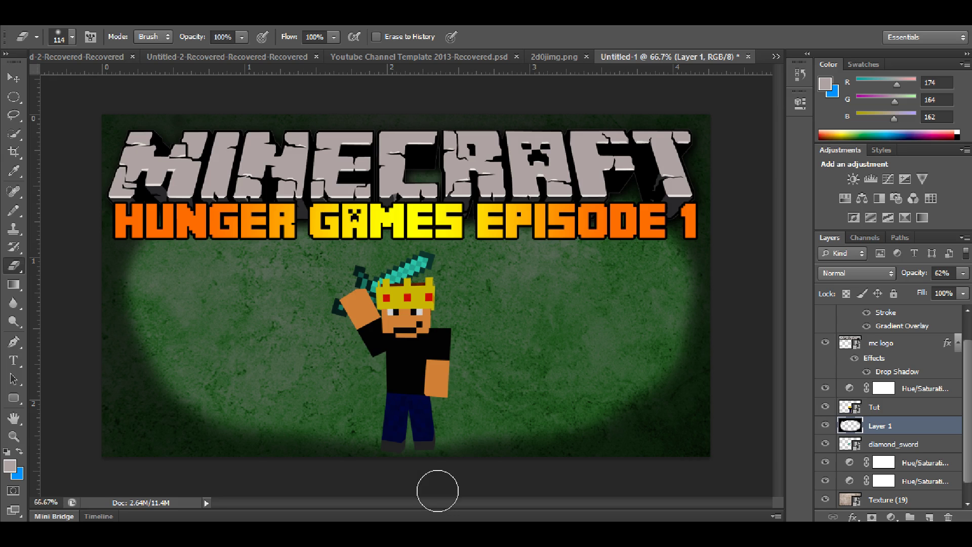
{"action": "left_click", "coordinate": [934, 26]}
{"action": "left_click_drag", "start_coordinate": [613, 25], "coordinate": [934, 49]}
{"action": "left_click_drag", "start_coordinate": [144, 199], "coordinate": [608, 263]}
{"action": "double_click", "coordinate": [743, 52]}
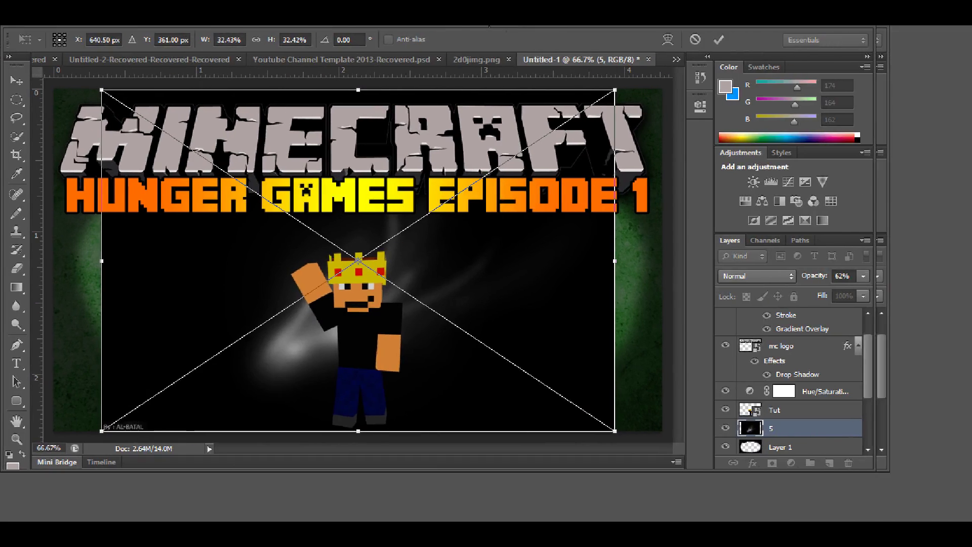
Step: Rotate the placed light image to about 119° and move it to about X 694 px, Y 427 px, behind the character
{"action": "left_click_drag", "start_coordinate": [681, 225], "coordinate": [474, 405]}
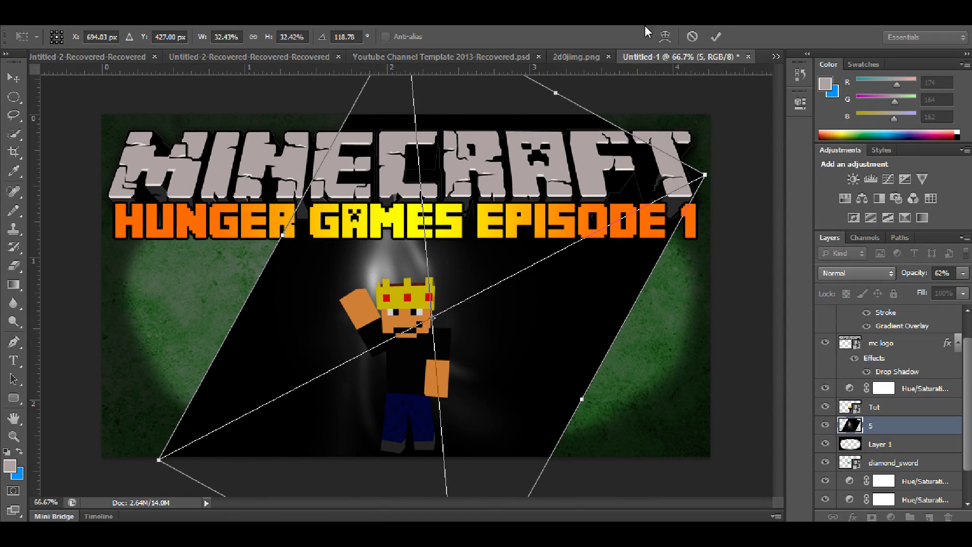
{"action": "left_click", "coordinate": [716, 37]}
{"action": "key", "text": "e"}
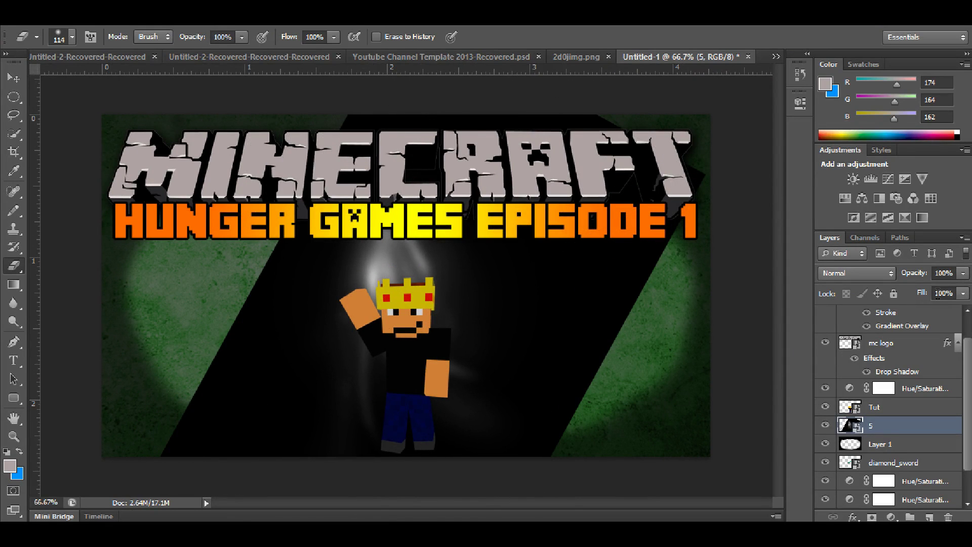
Step: Set the blend mode of the light image layer to Screen
{"action": "left_click", "coordinate": [890, 277]}
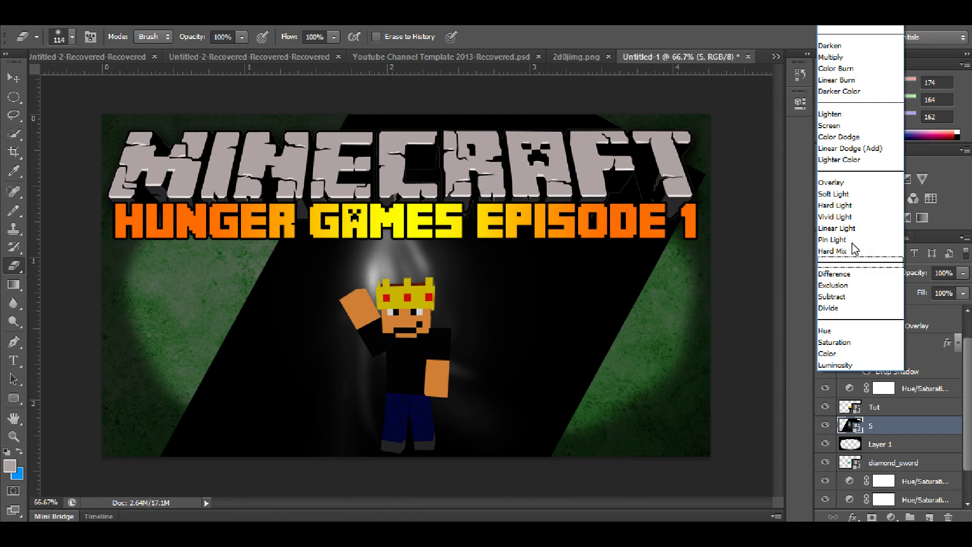
{"action": "left_click", "coordinate": [906, 290]}
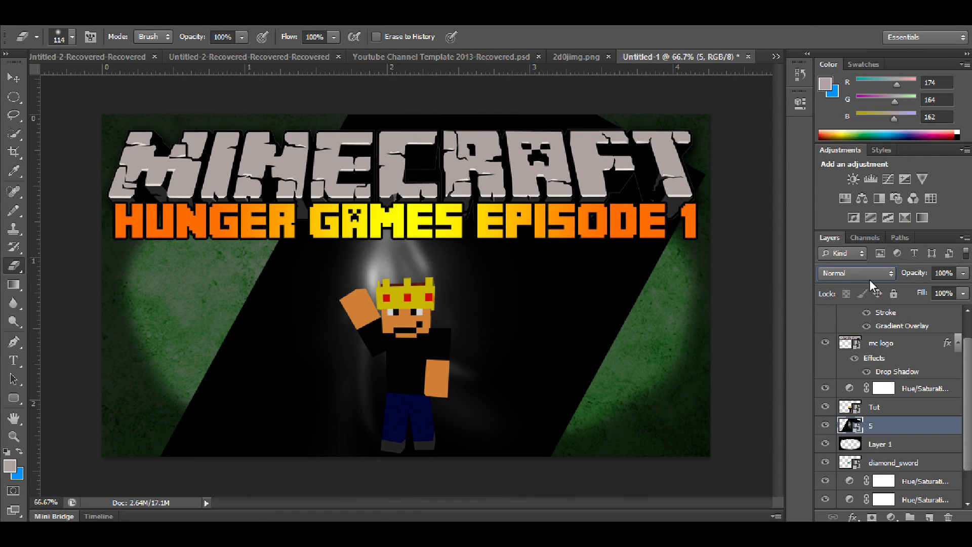
{"action": "left_click", "coordinate": [870, 279]}
{"action": "left_click", "coordinate": [831, 126]}
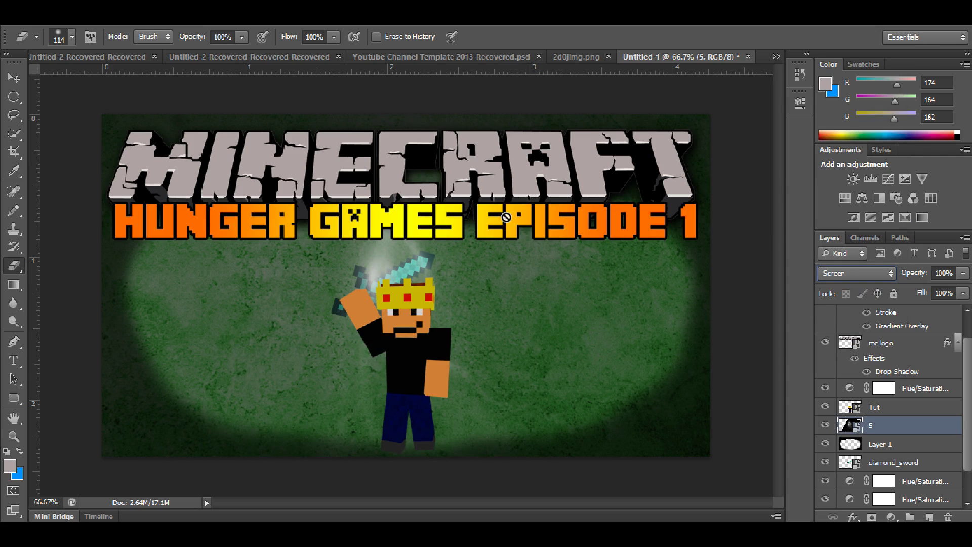
Step: Move light layer 5 directly beneath the diamond_sword layer
{"action": "left_click_drag", "start_coordinate": [880, 437], "coordinate": [890, 464]}
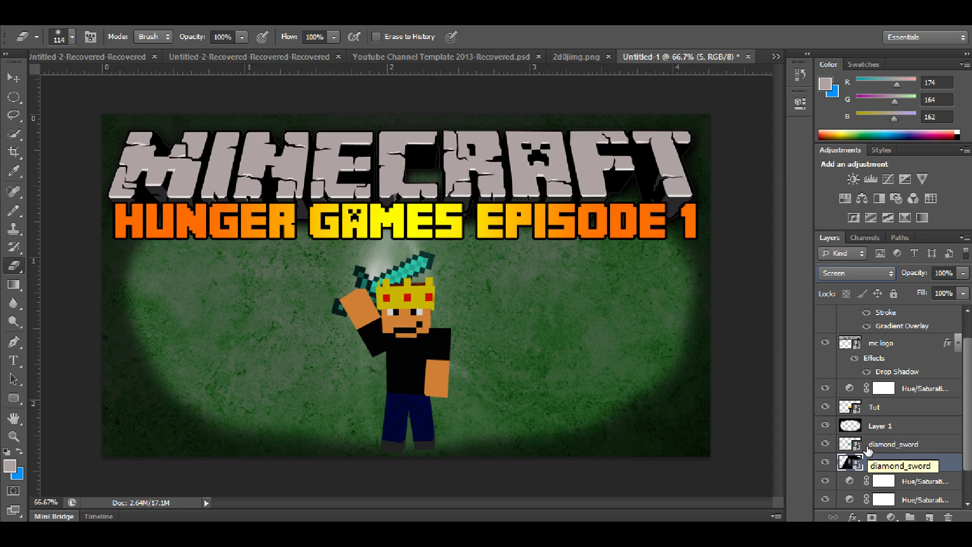
{"action": "type", "text": "5"}
{"action": "key", "text": "Return"}
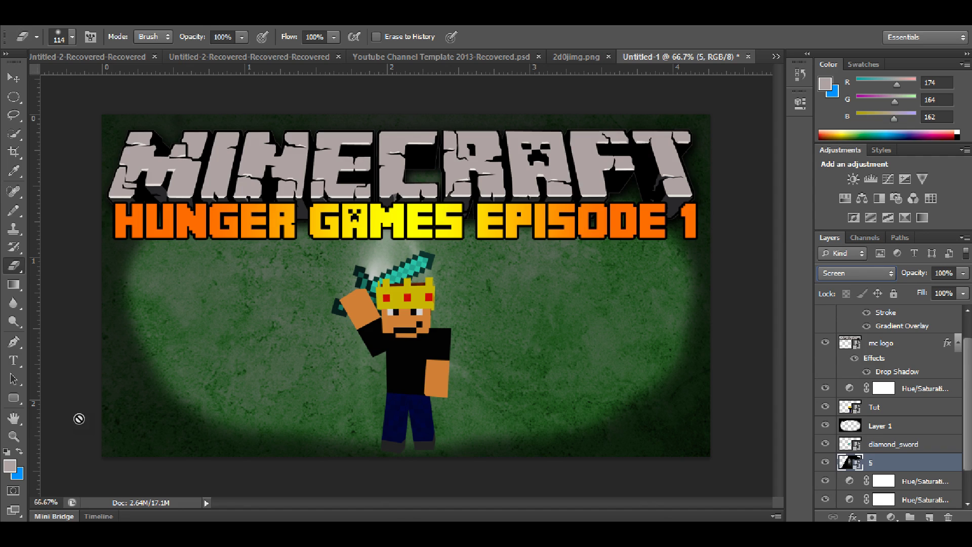
Step: Switch to the browser to compare with the SkyDoesMinecraft thumbnails in the YouTube search results, and return to Photoshop
{"action": "left_click", "coordinate": [55, 534]}
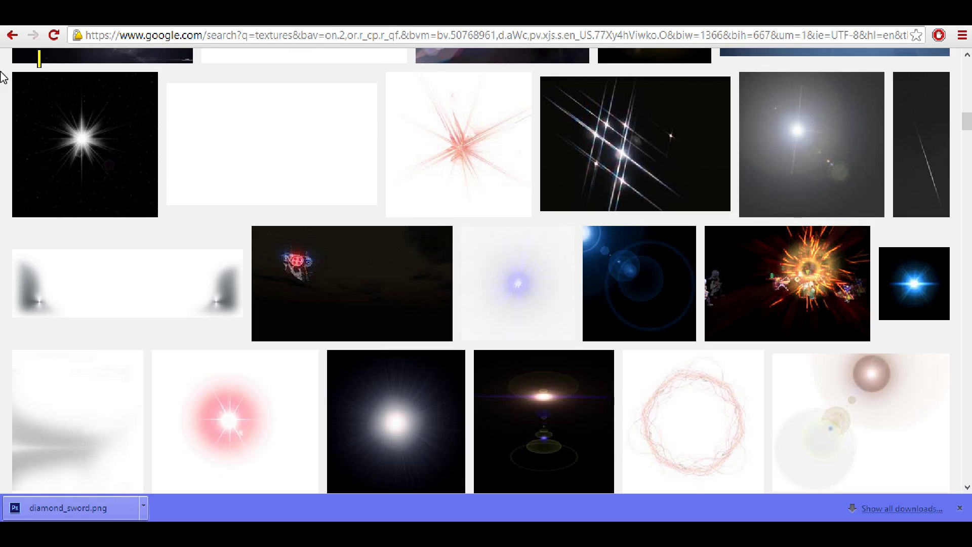
{"action": "left_click", "coordinate": [51, 15]}
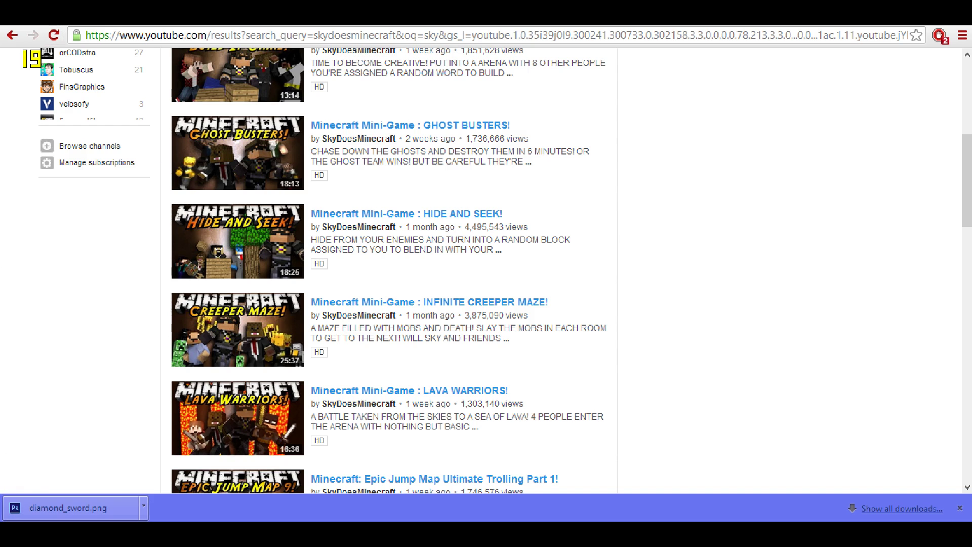
{"action": "left_click", "coordinate": [55, 533]}
{"action": "left_click", "coordinate": [55, 534]}
{"action": "key", "text": "alt+Tab"}
{"action": "key", "text": "alt+Tab"}
{"action": "key", "text": "alt+Tab"}
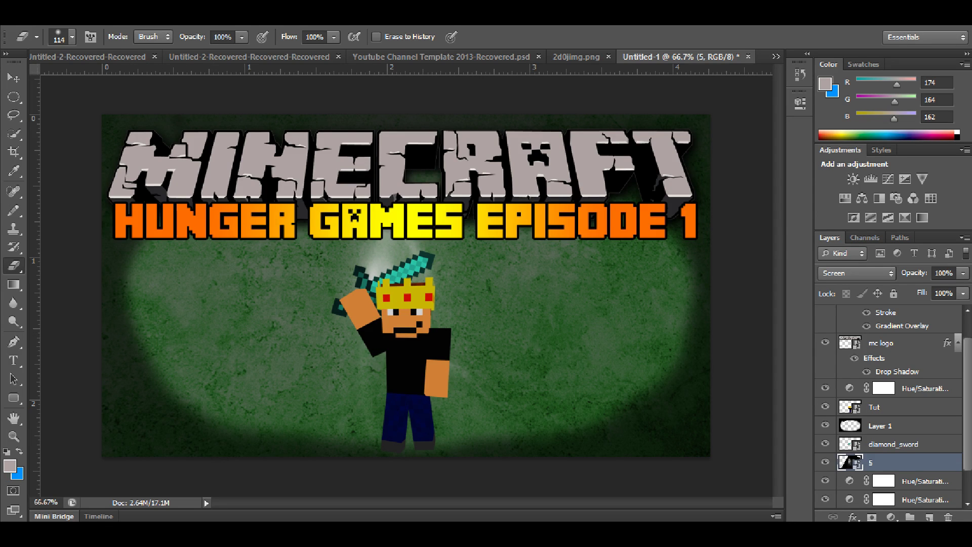
{"action": "mouse_move", "coordinate": [121, 531]}
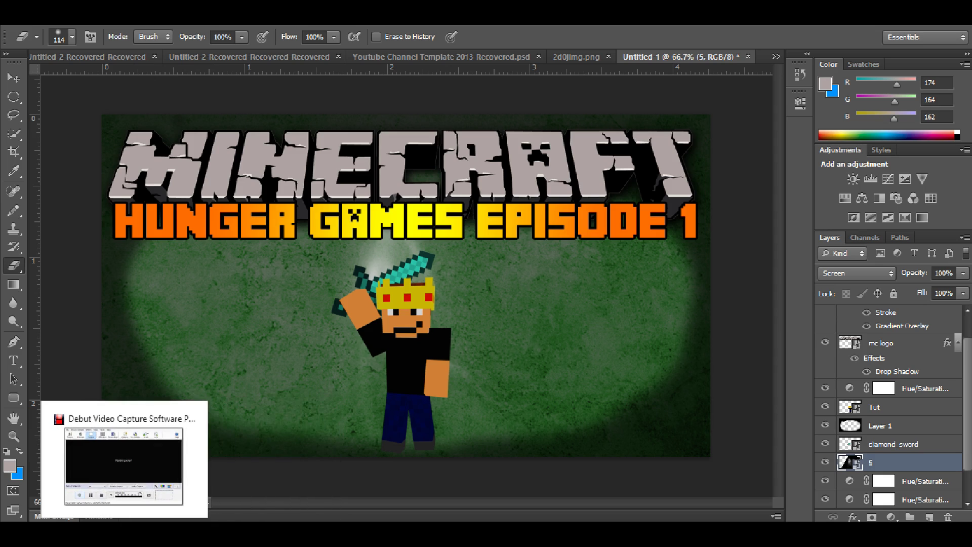
{"action": "left_click", "coordinate": [120, 465]}
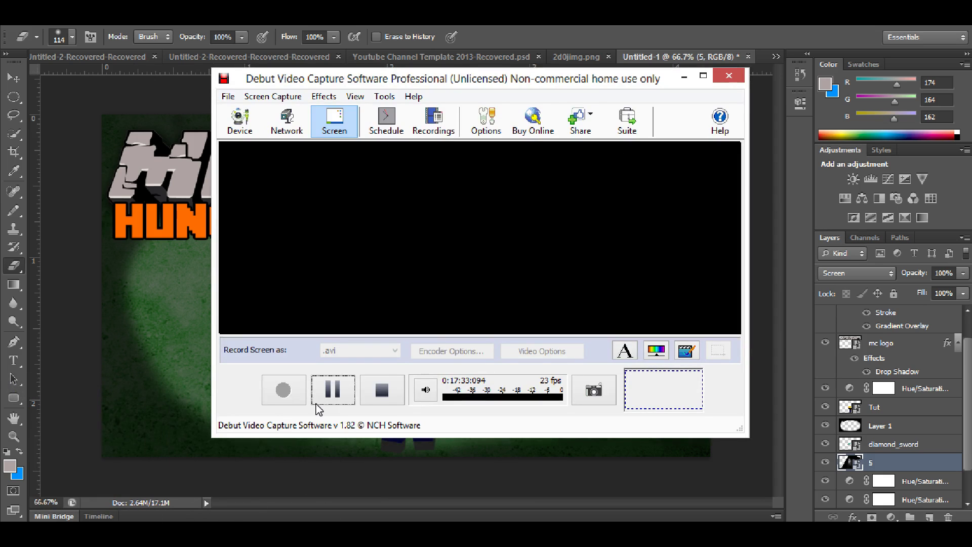